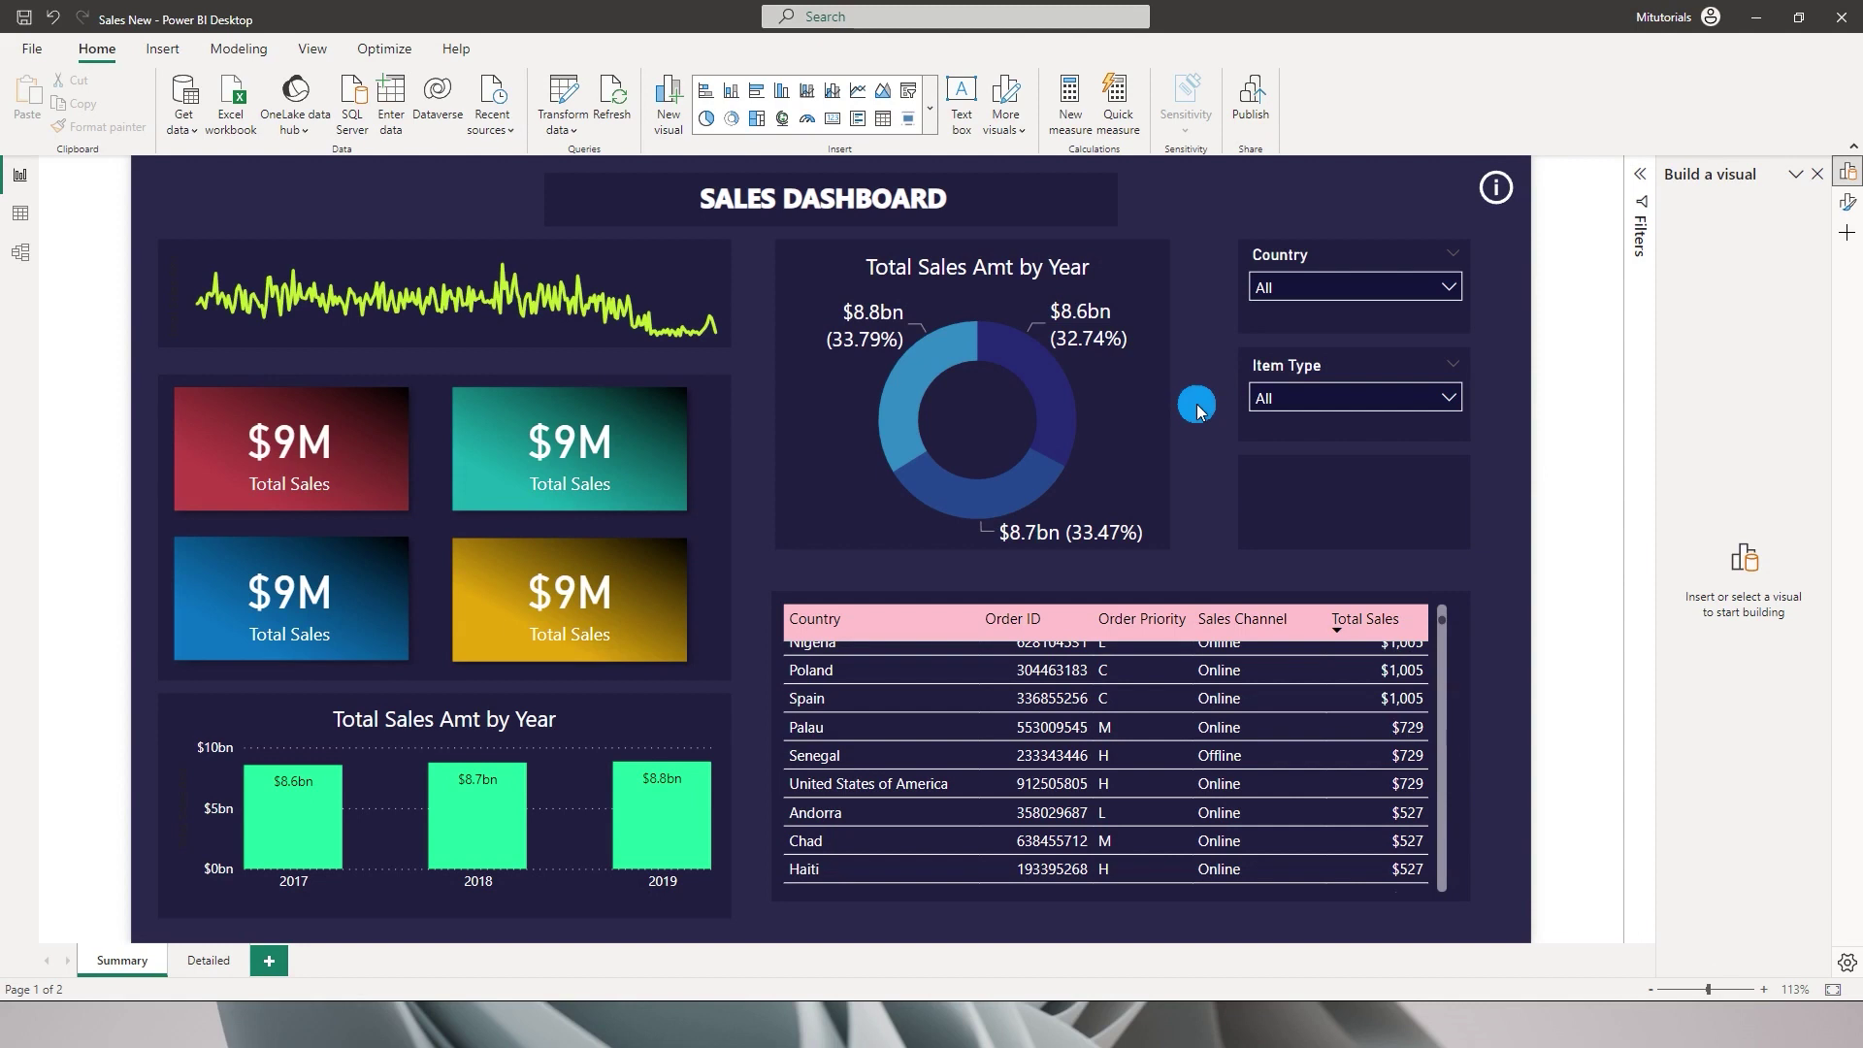
Duplicate the five-column sales table and move the copy over the donut chart area.
{"action": "left_click", "coordinate": [1236, 738]}
{"action": "scroll", "coordinate": [1236, 737], "scroll_direction": "down", "scroll_amount": 1}
{"action": "scroll", "coordinate": [1236, 738], "scroll_direction": "down", "scroll_amount": 3}
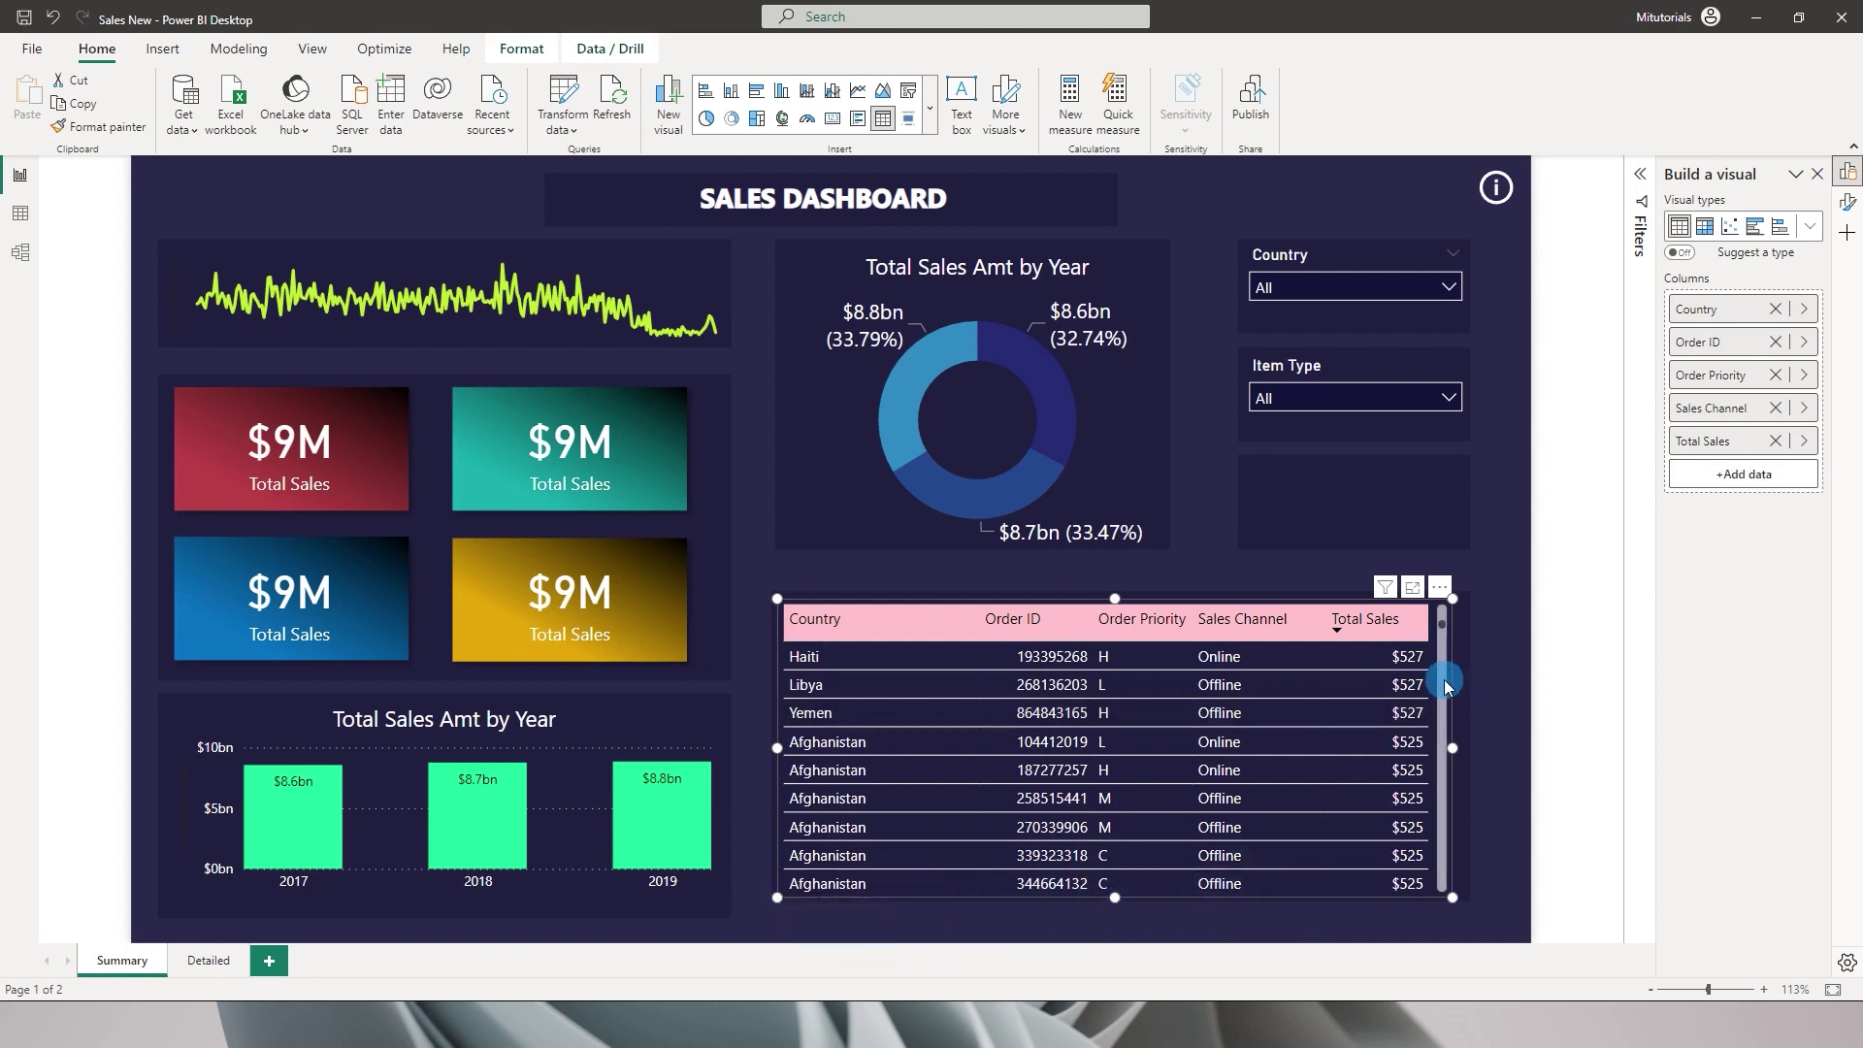
{"action": "scroll", "coordinate": [1446, 684], "scroll_direction": "down", "scroll_amount": 4}
{"action": "left_click_drag", "start_coordinate": [1446, 684], "coordinate": [1339, 353]}
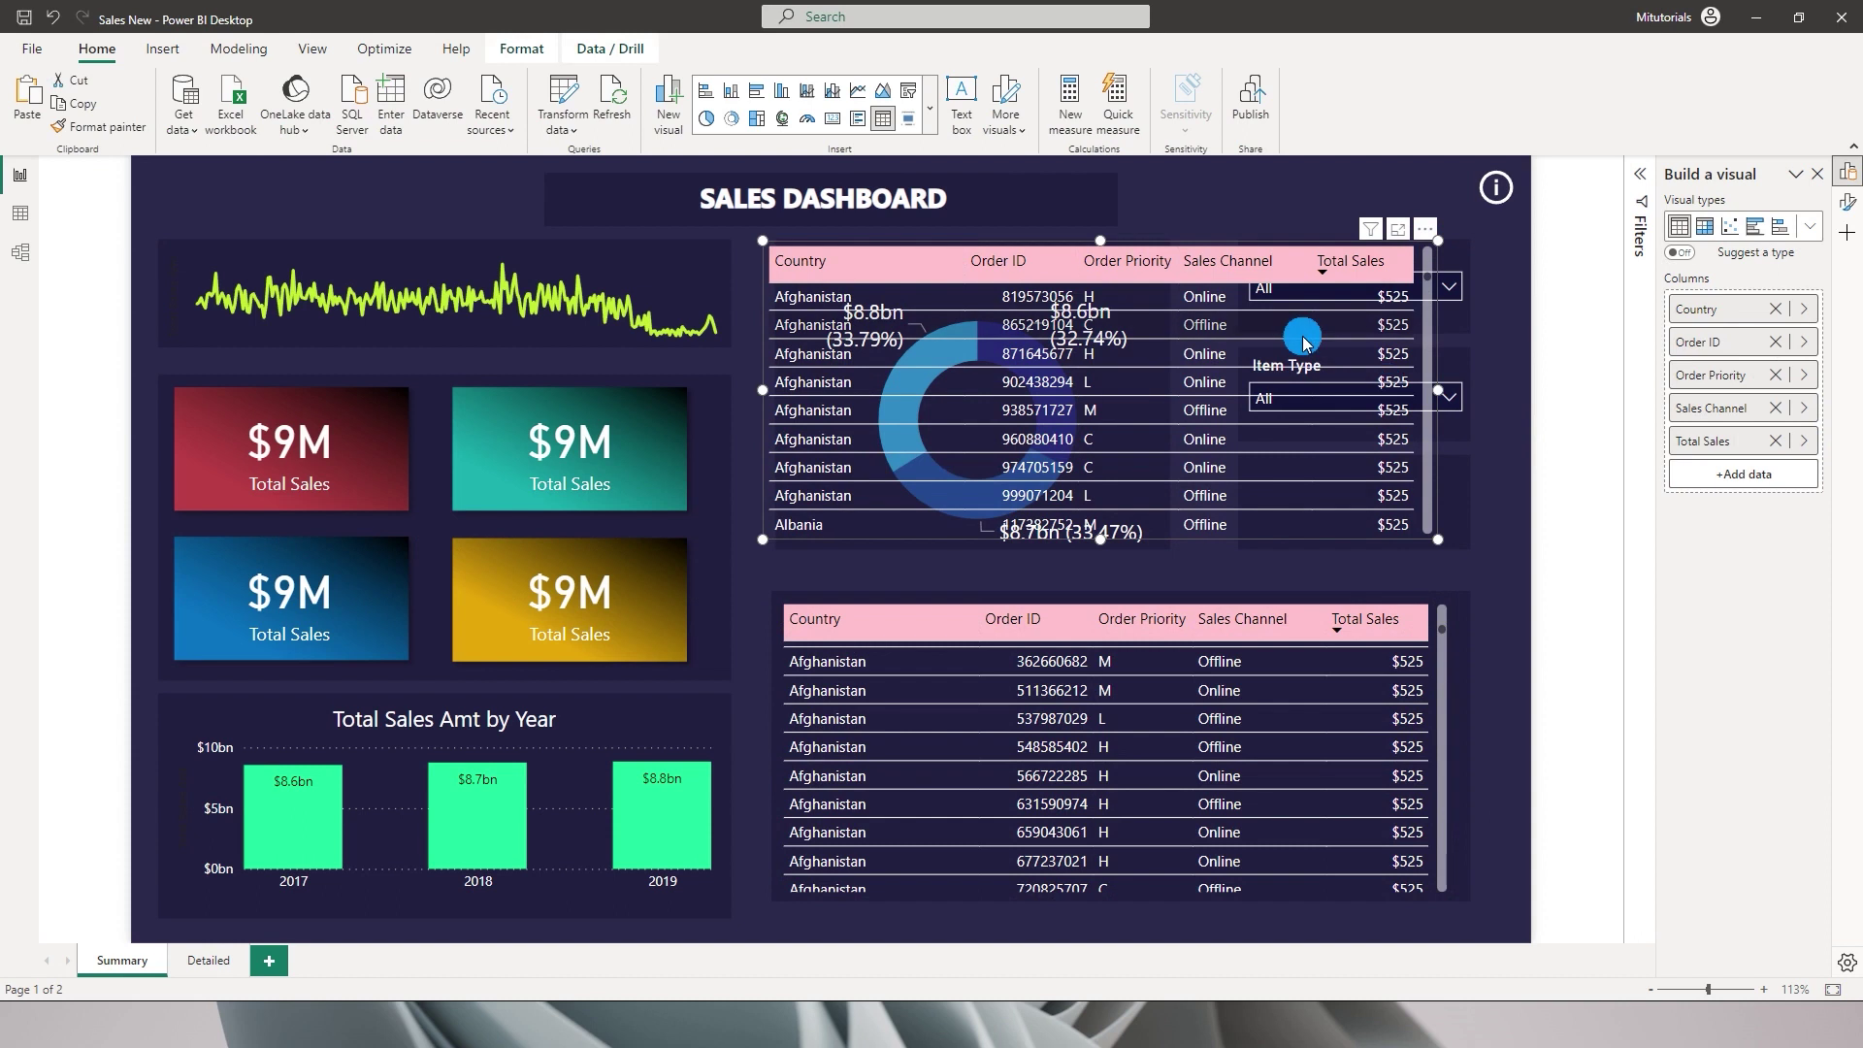
{"action": "left_click", "coordinate": [1811, 230]}
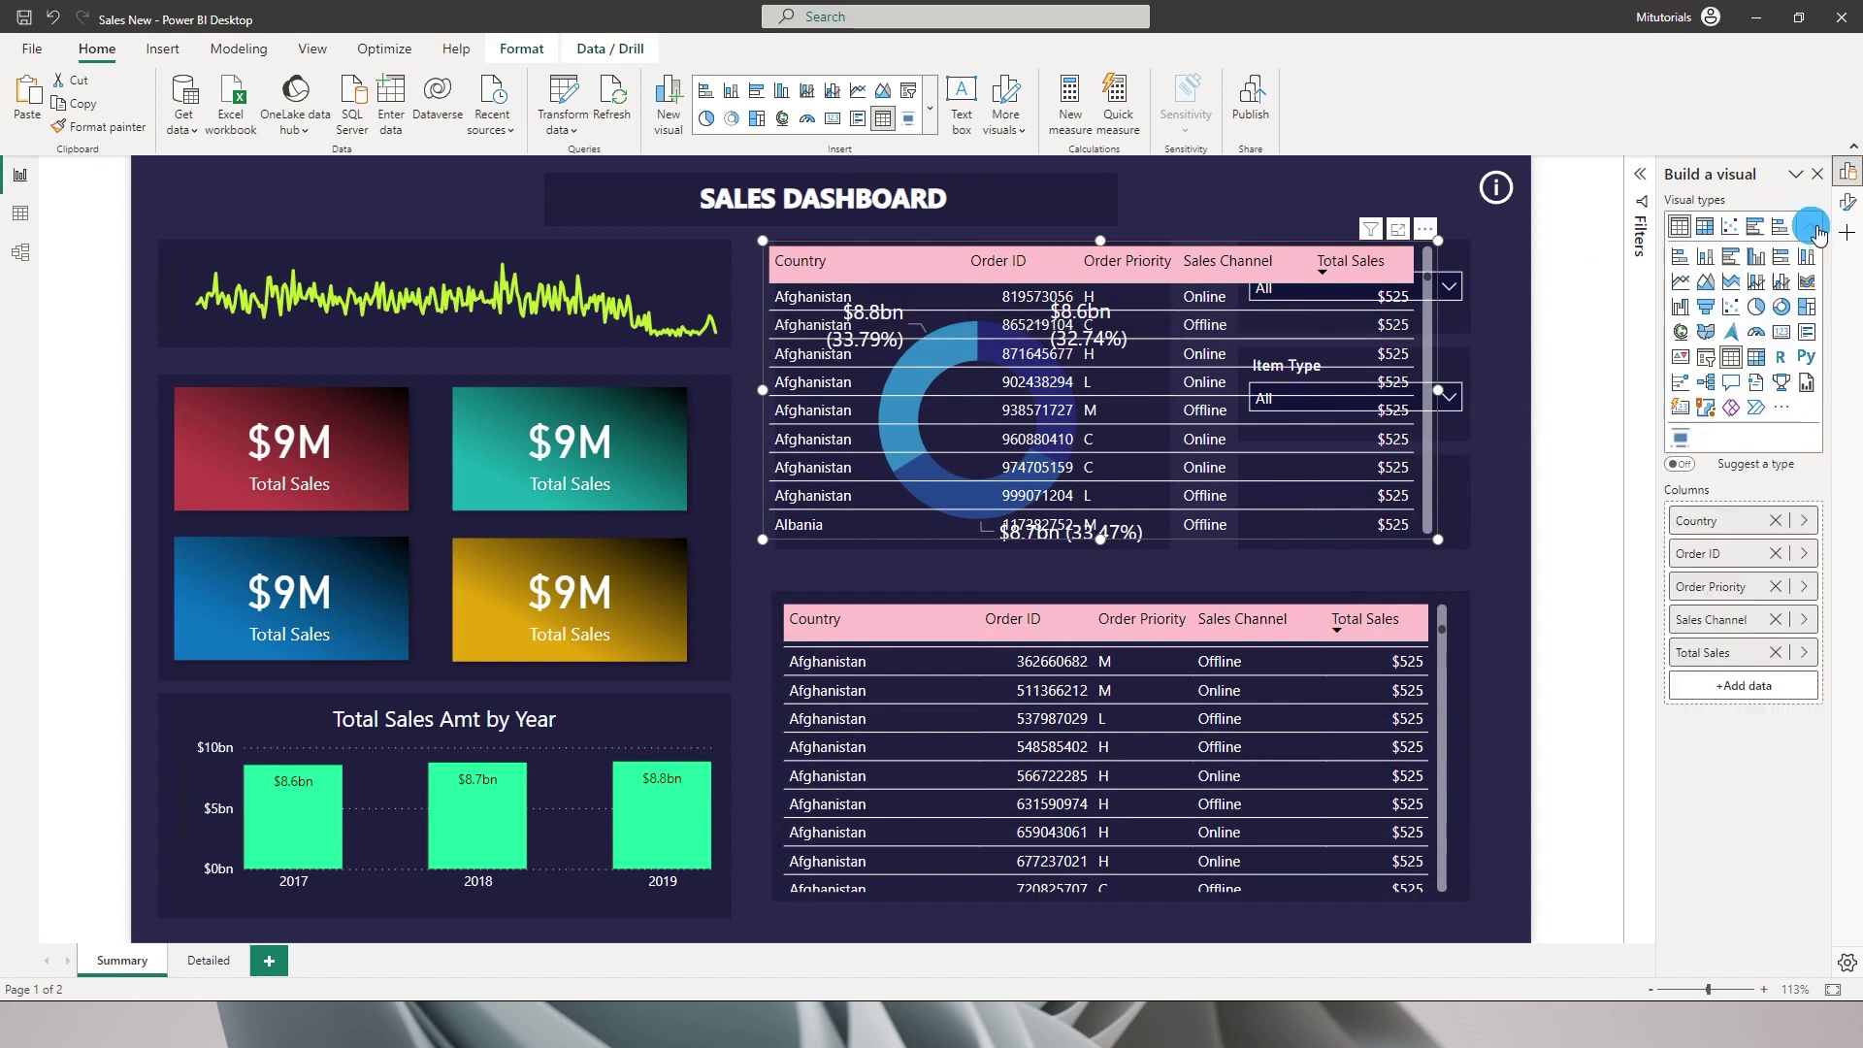
Convert the copied table into a Power Automate visual and switch its background on.
{"action": "left_click", "coordinate": [1757, 409]}
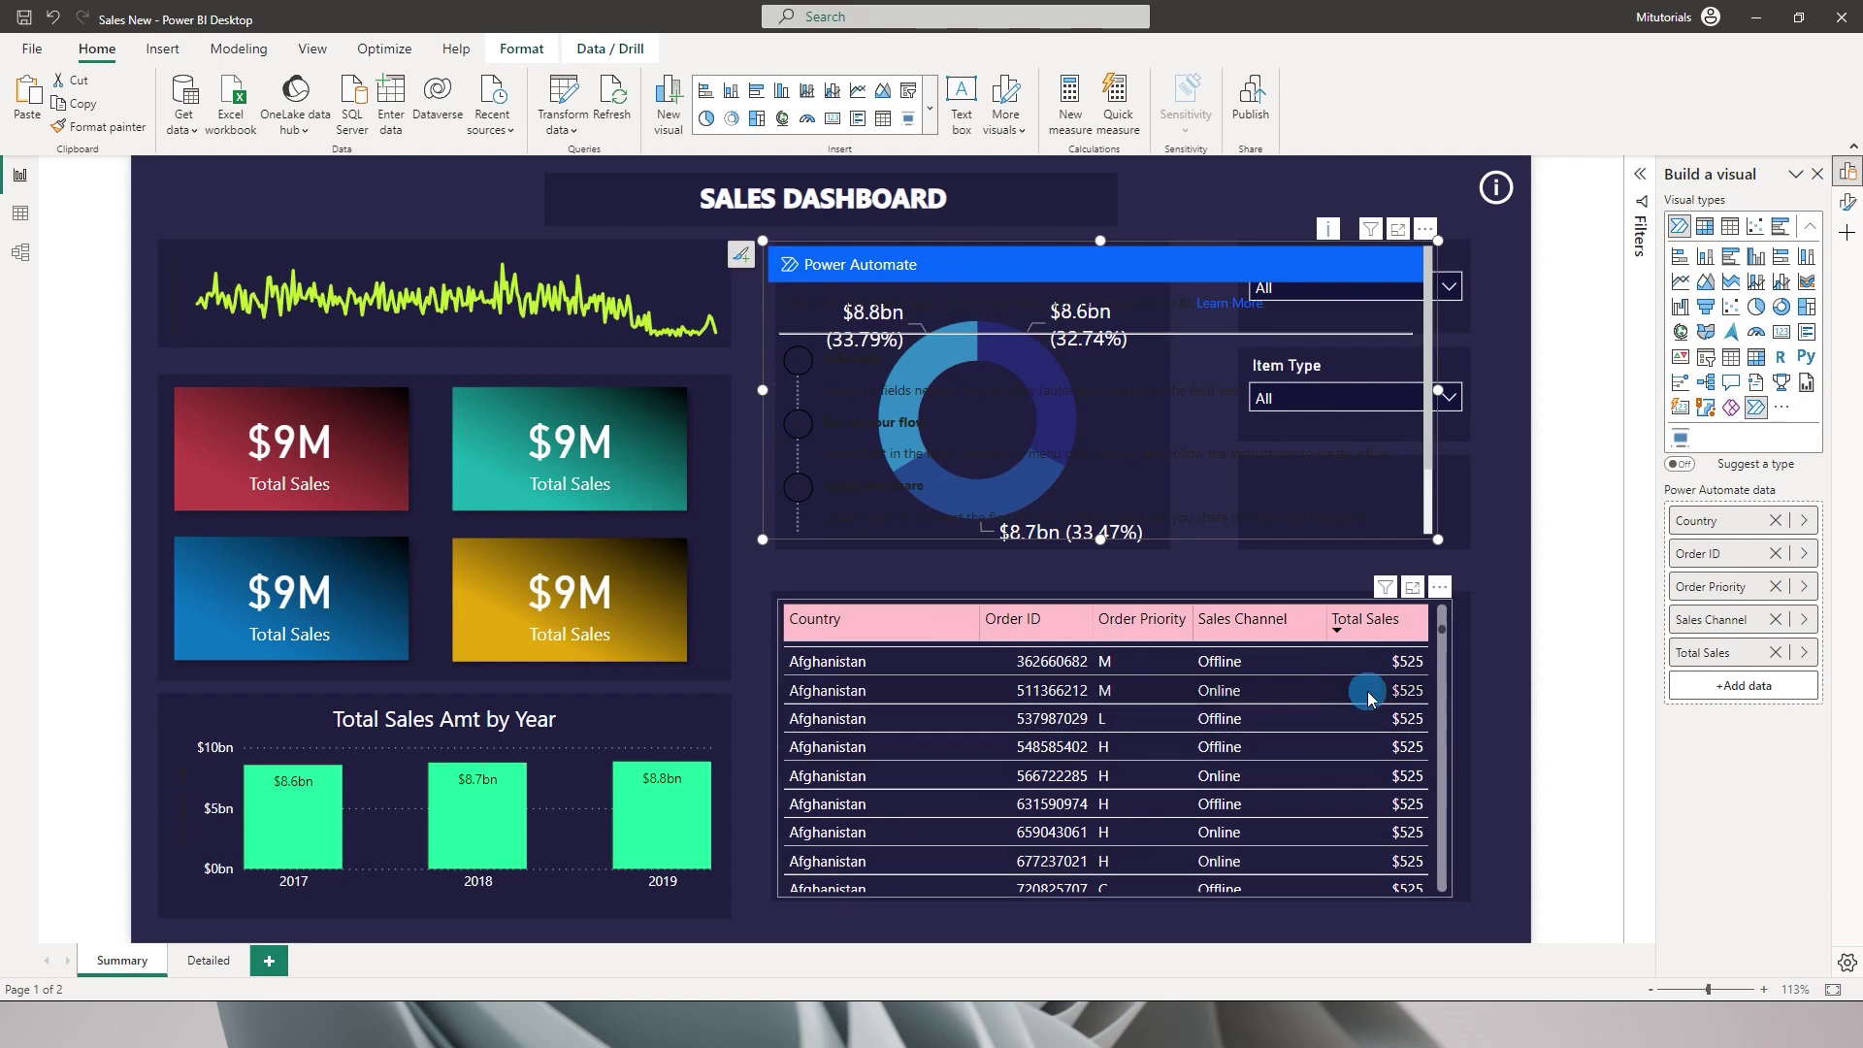
{"action": "left_click", "coordinate": [1817, 173]}
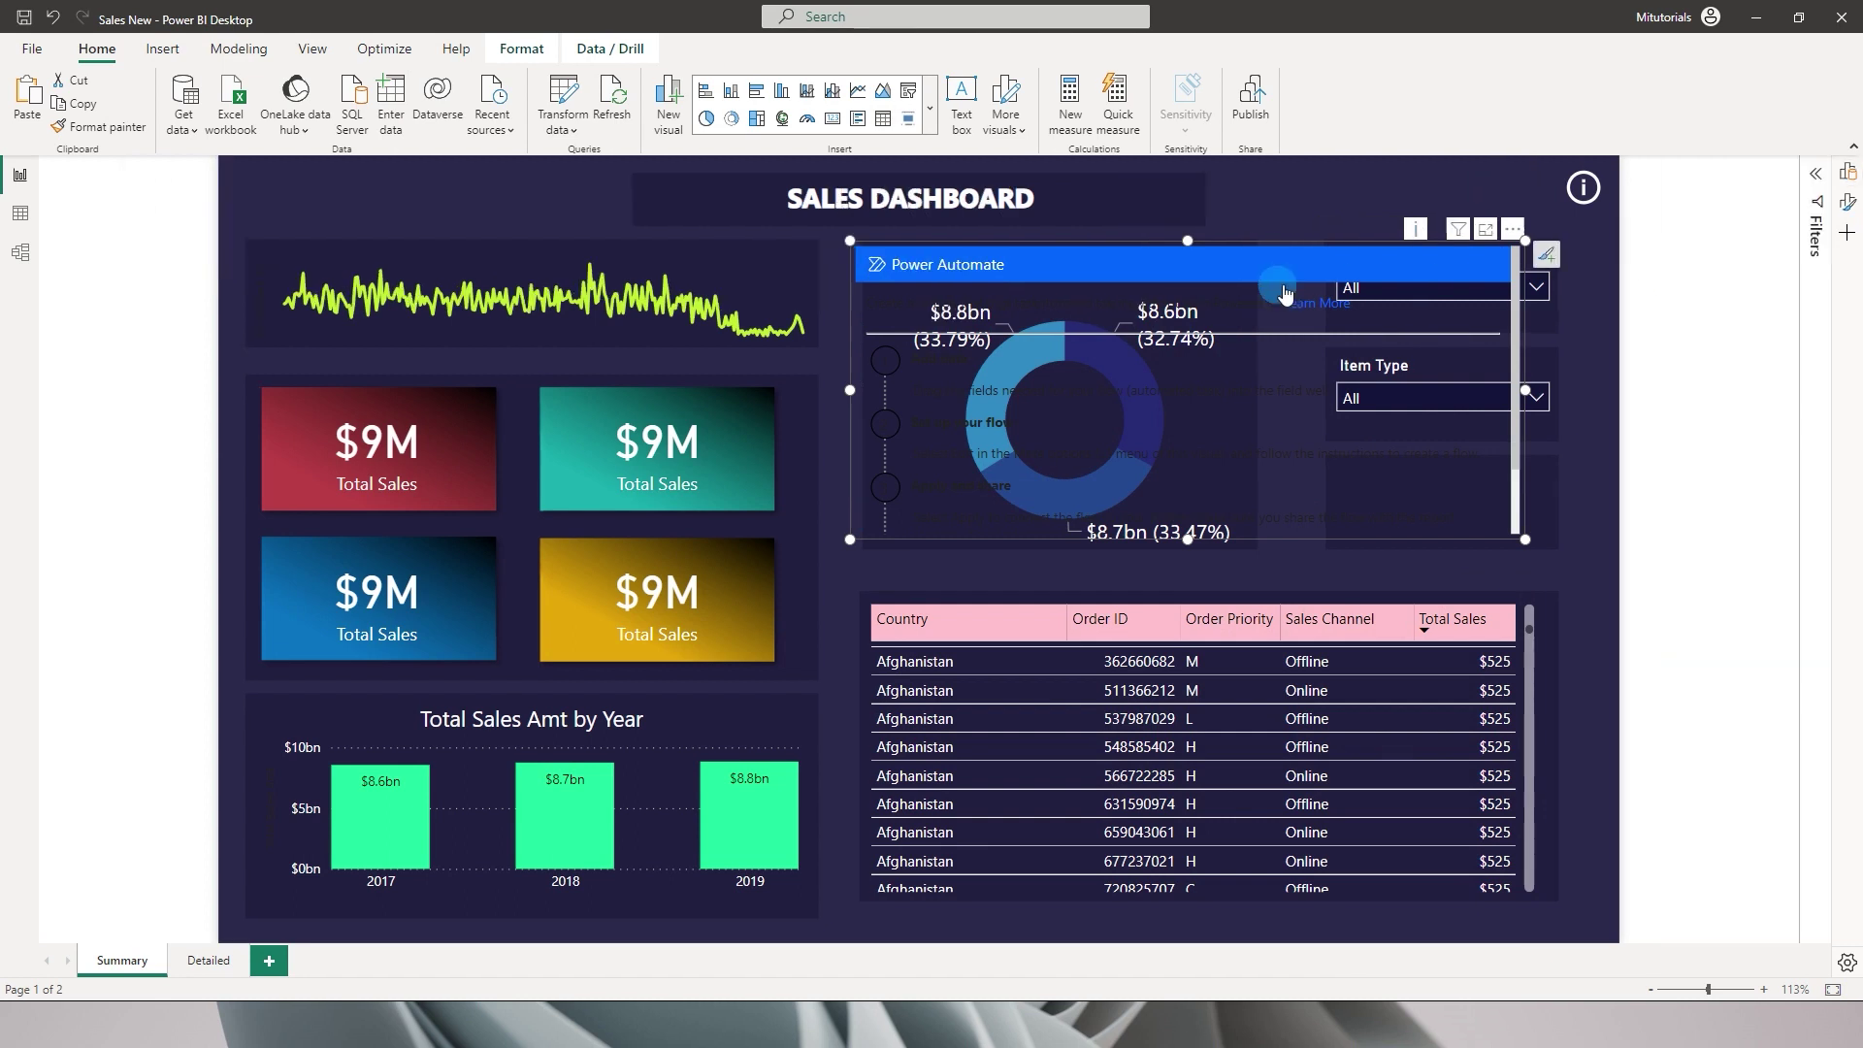
{"action": "left_click", "coordinate": [1846, 206]}
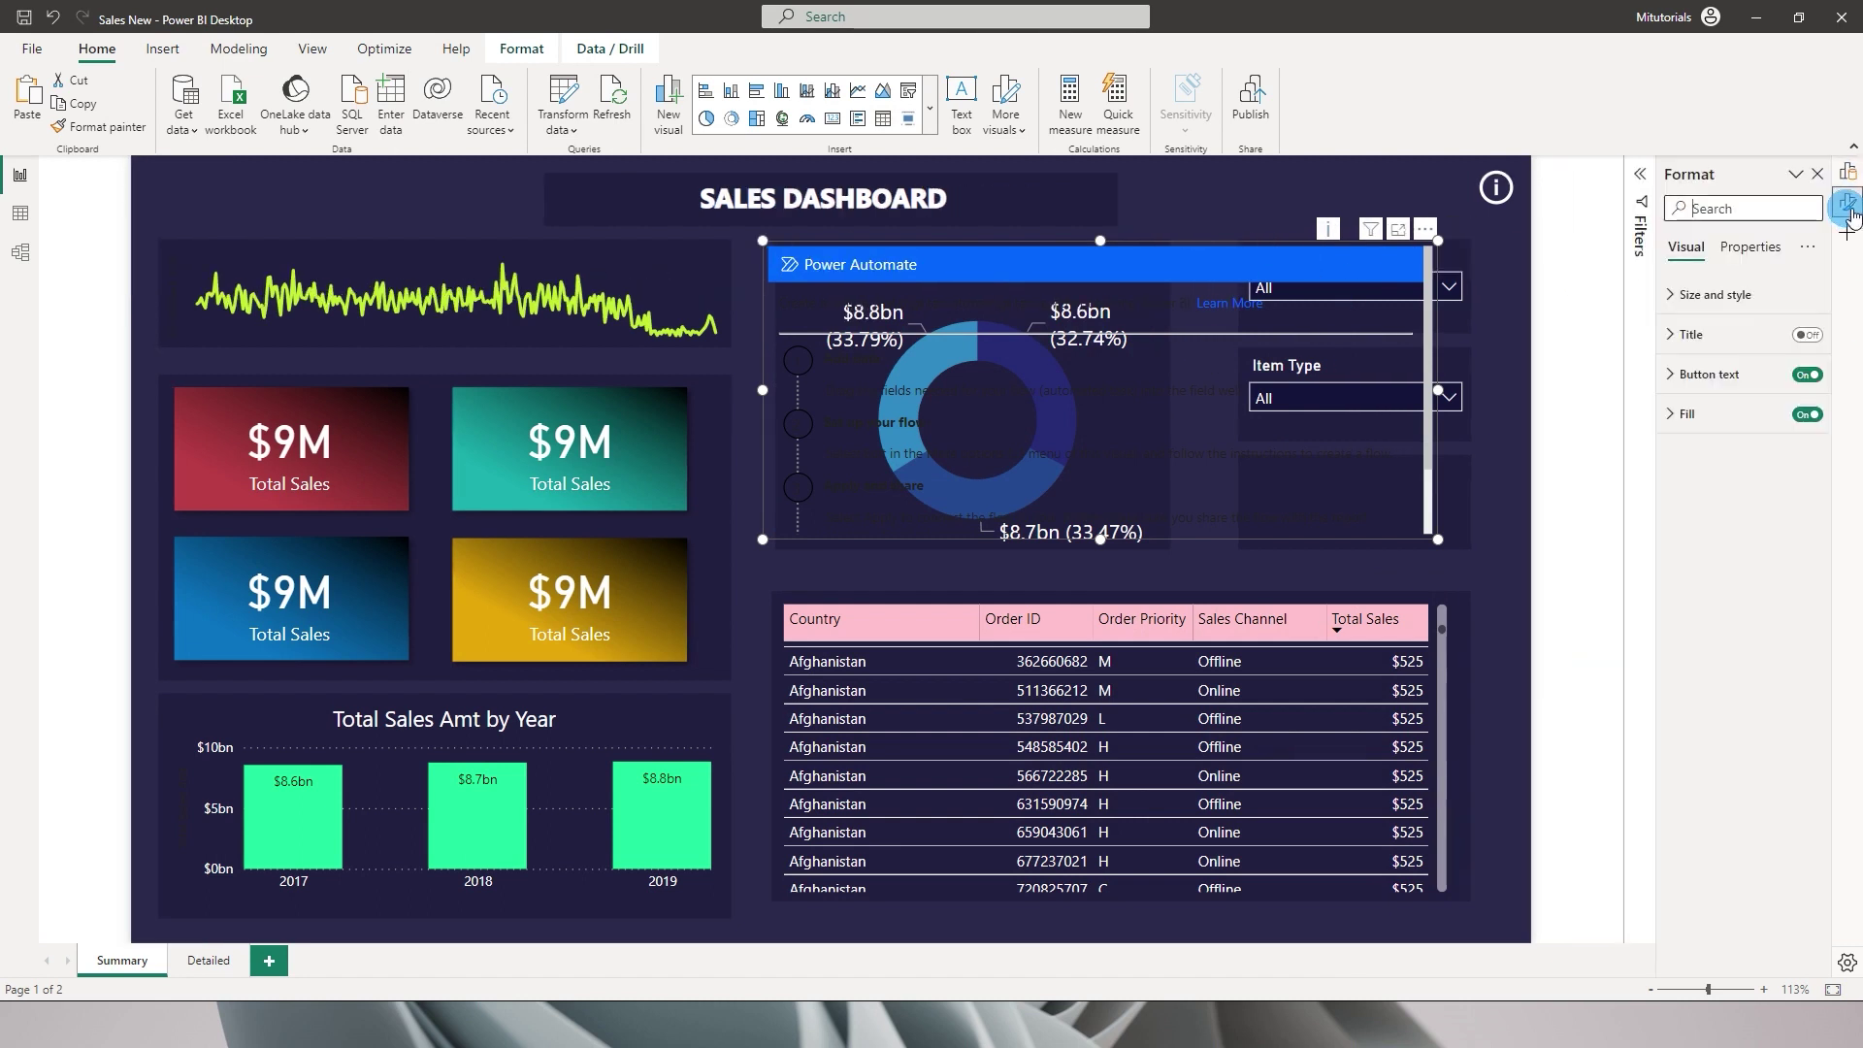
{"action": "left_click", "coordinate": [1681, 297]}
{"action": "left_click", "coordinate": [1798, 664]}
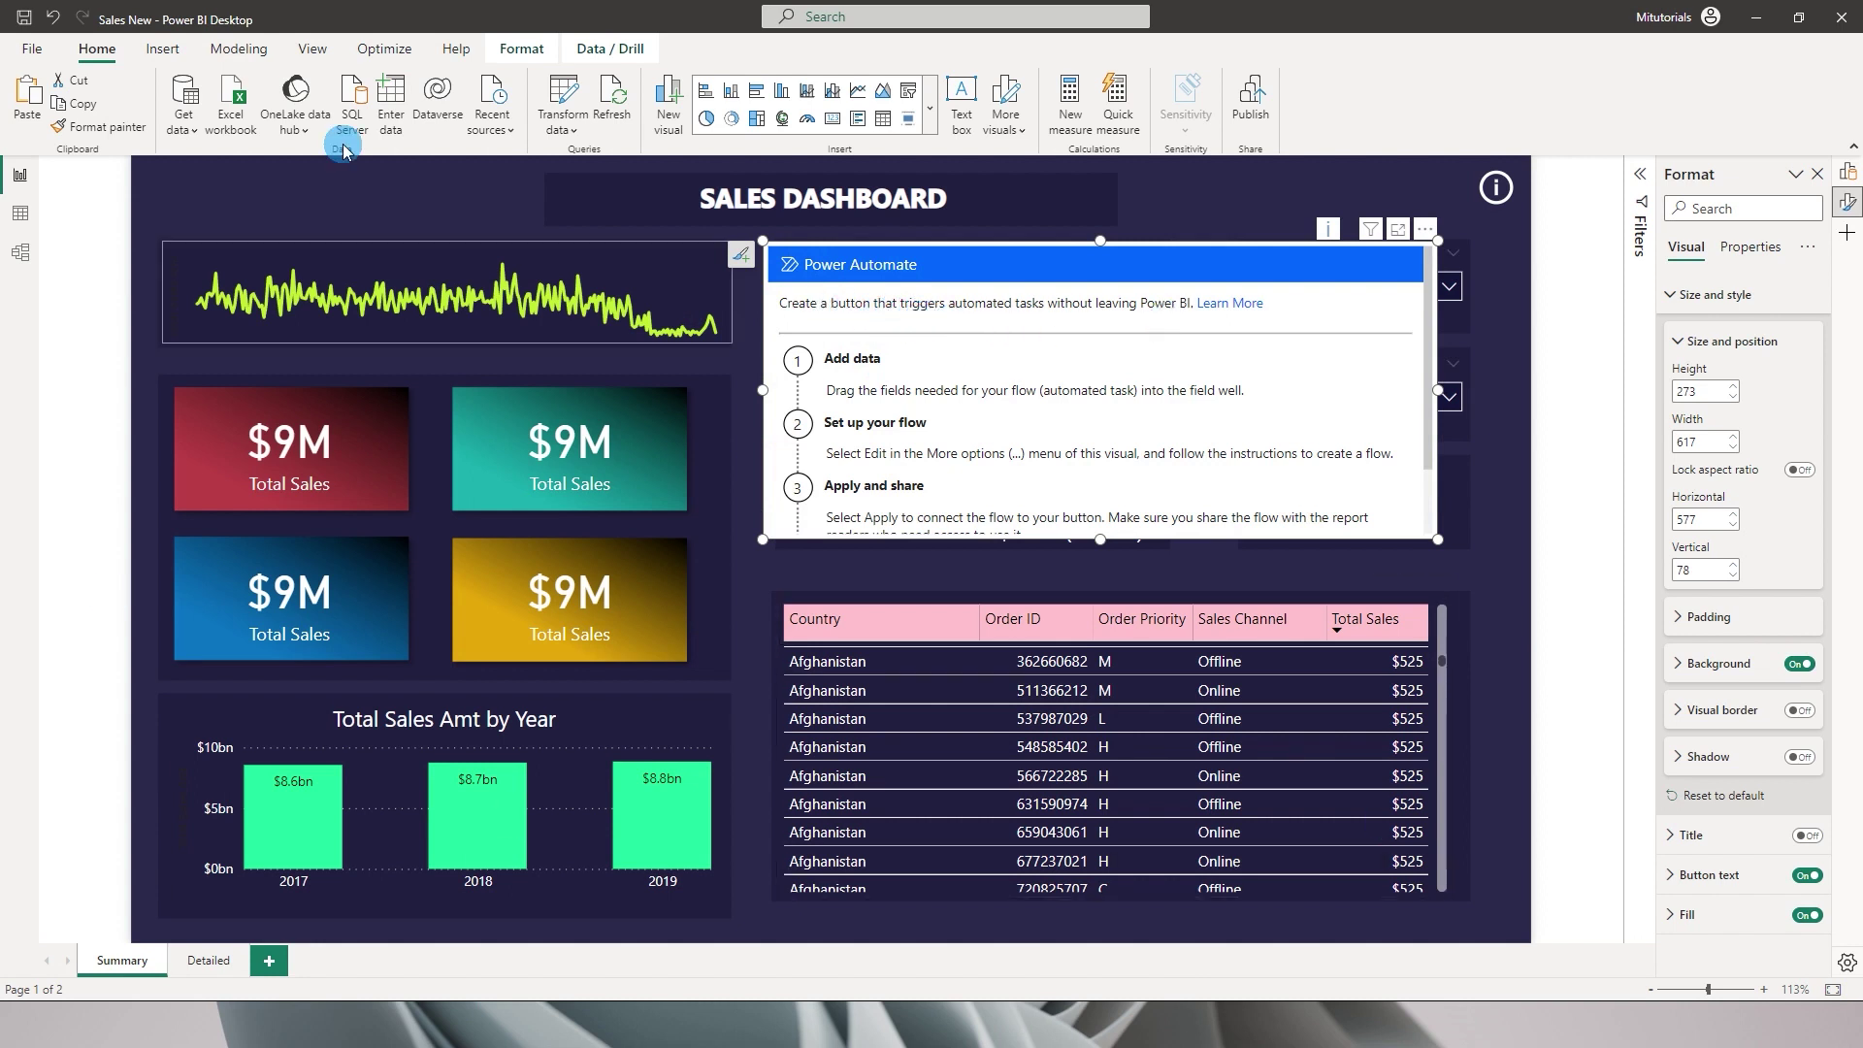
{"action": "left_click", "coordinate": [1430, 238]}
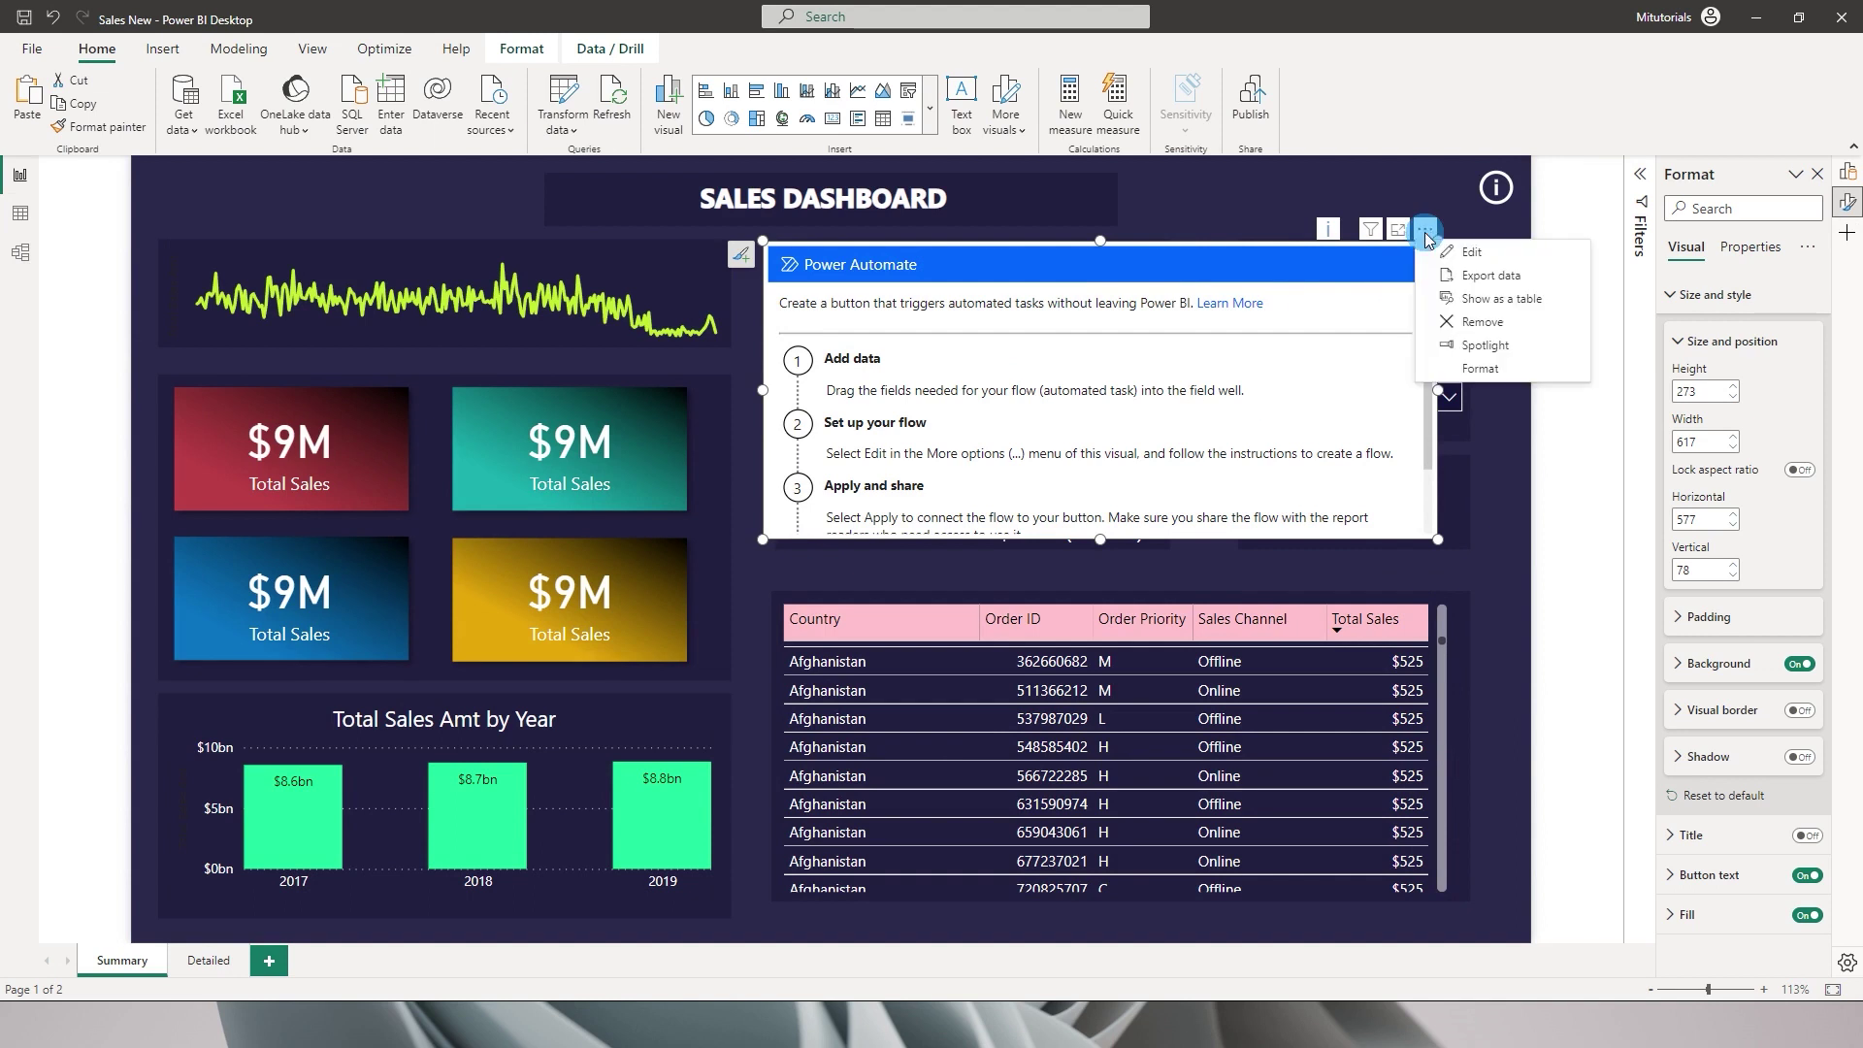
Start a new instant cloud flow for the Power Automate button.
{"action": "left_click", "coordinate": [1484, 263]}
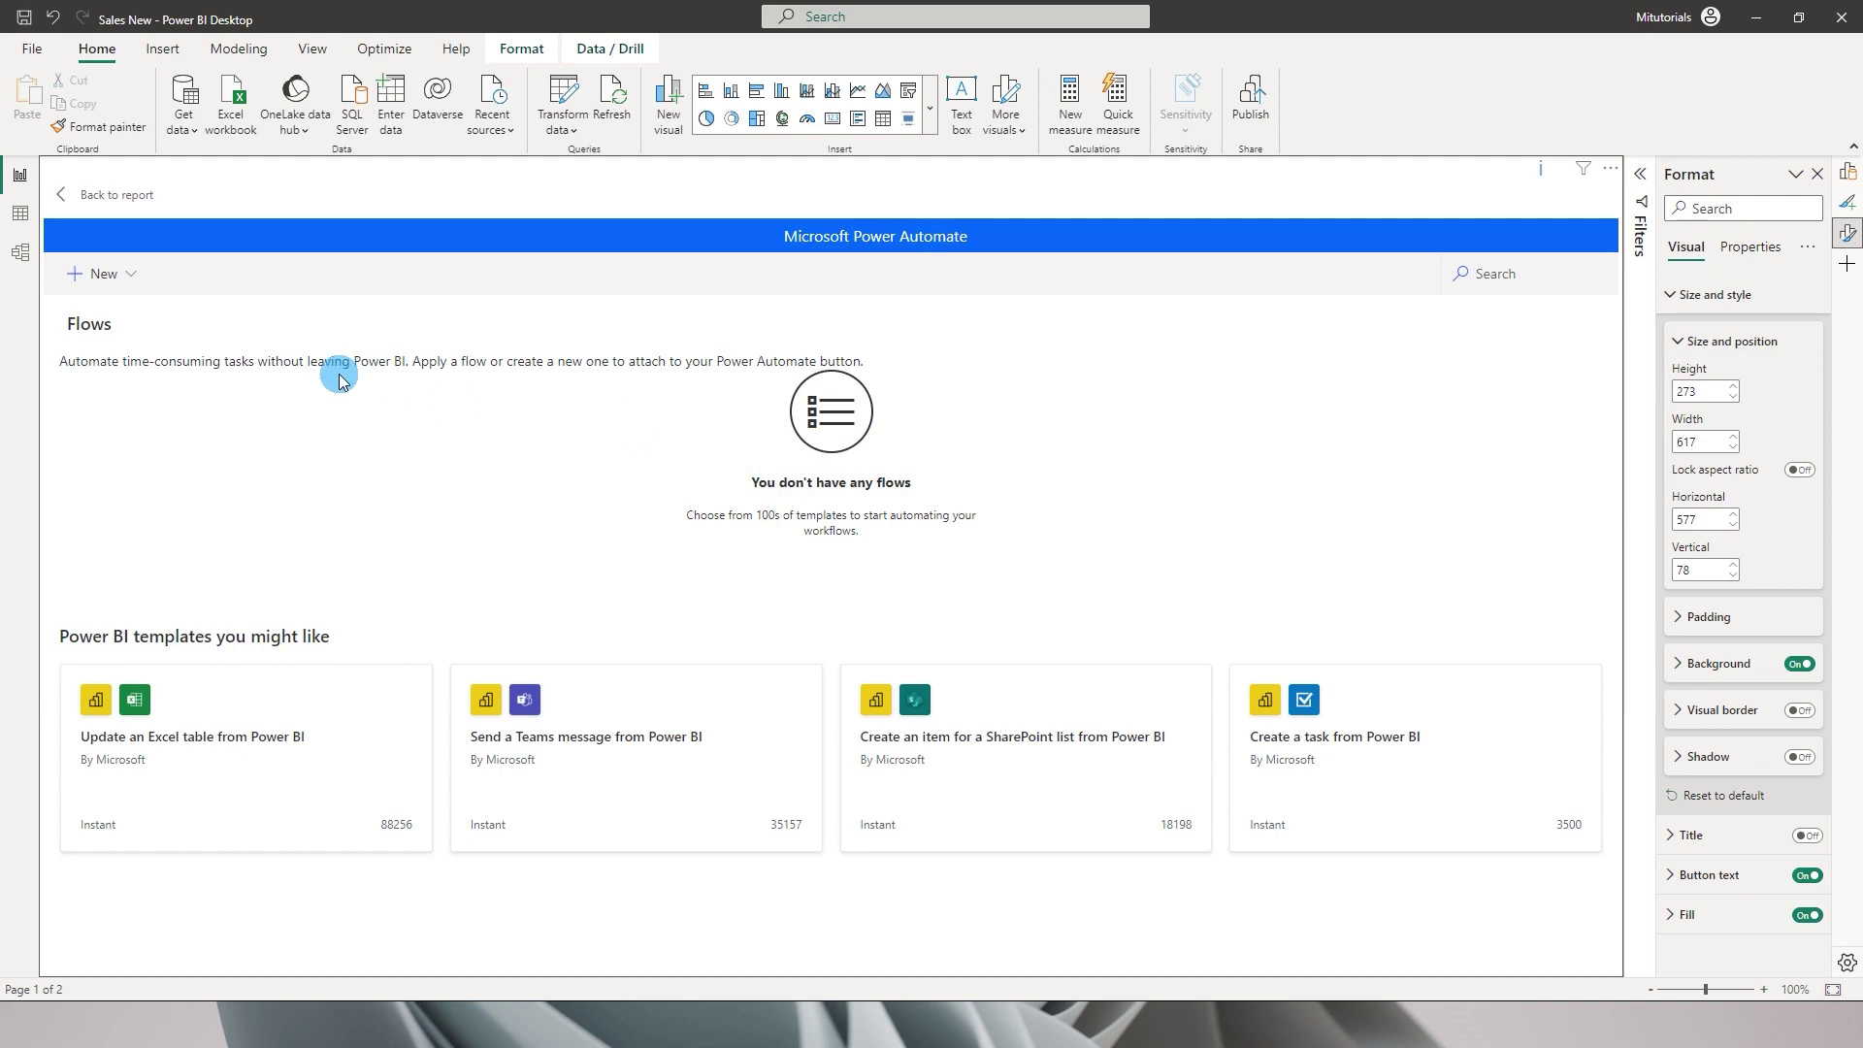
{"action": "left_click", "coordinate": [103, 275]}
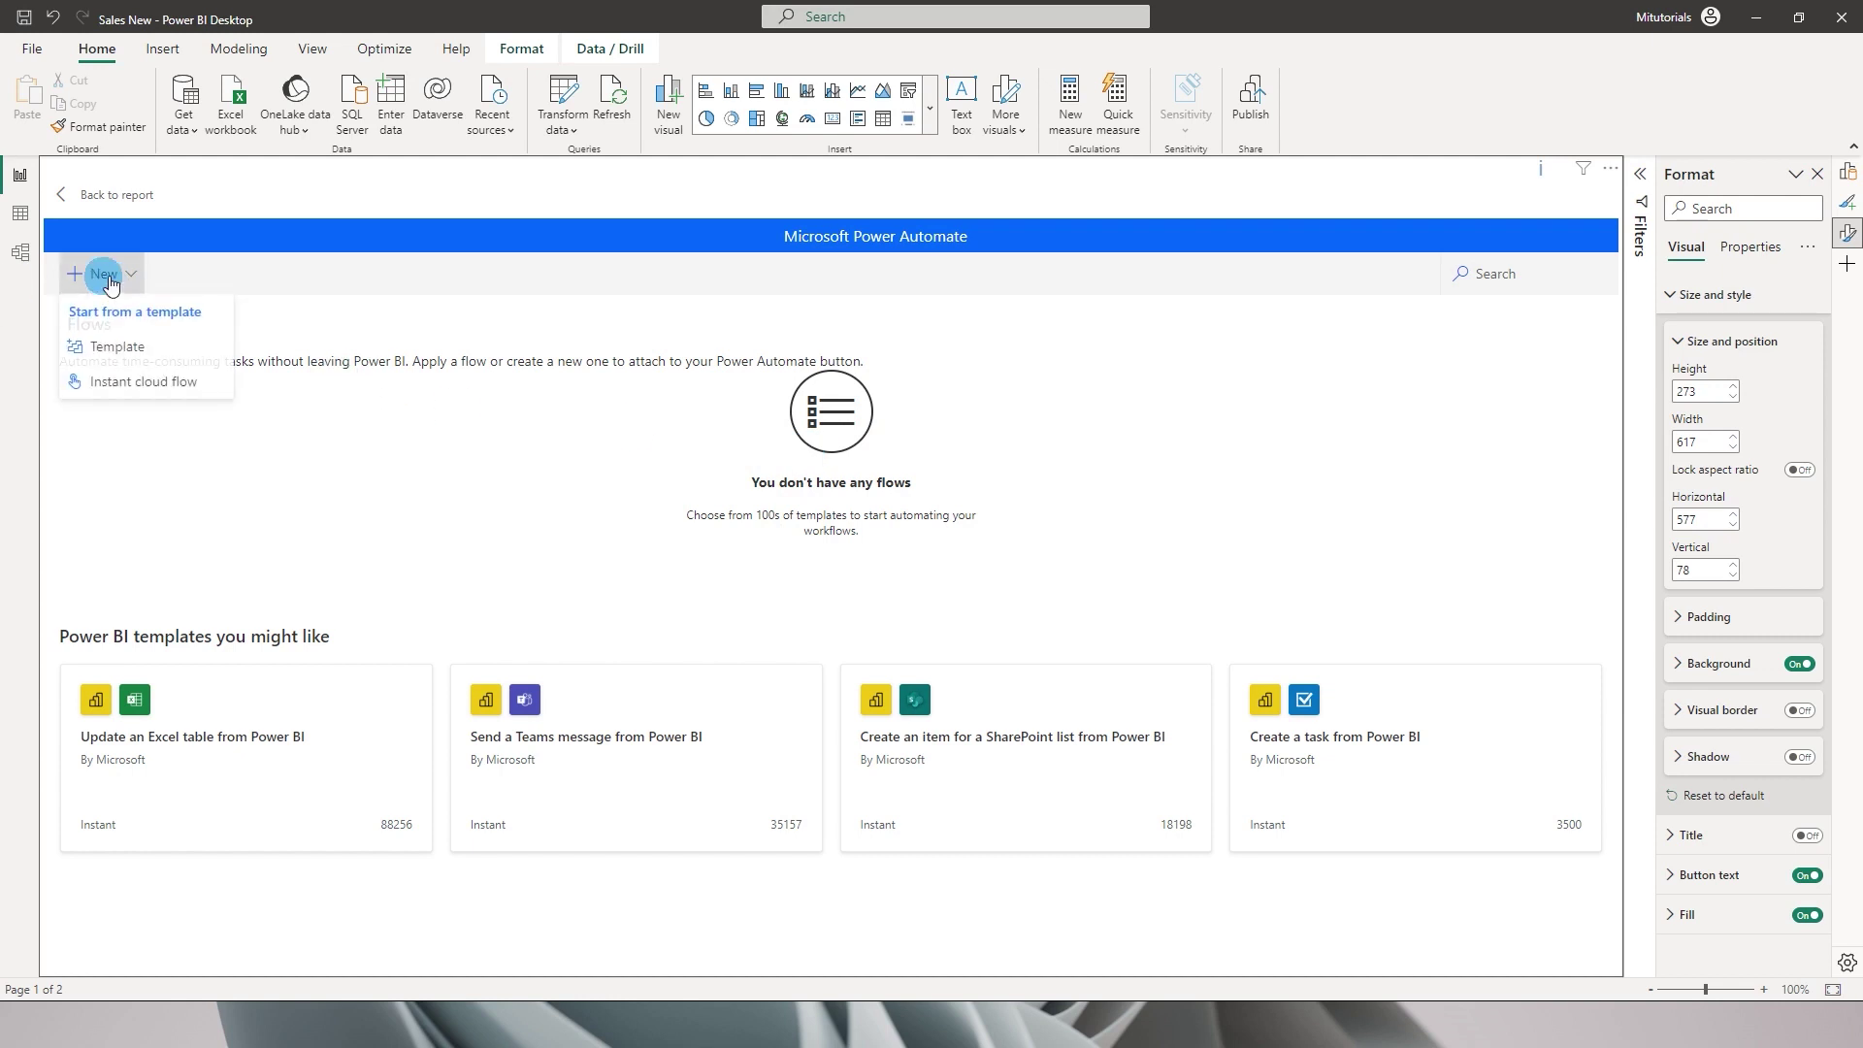
{"action": "left_click", "coordinate": [137, 388]}
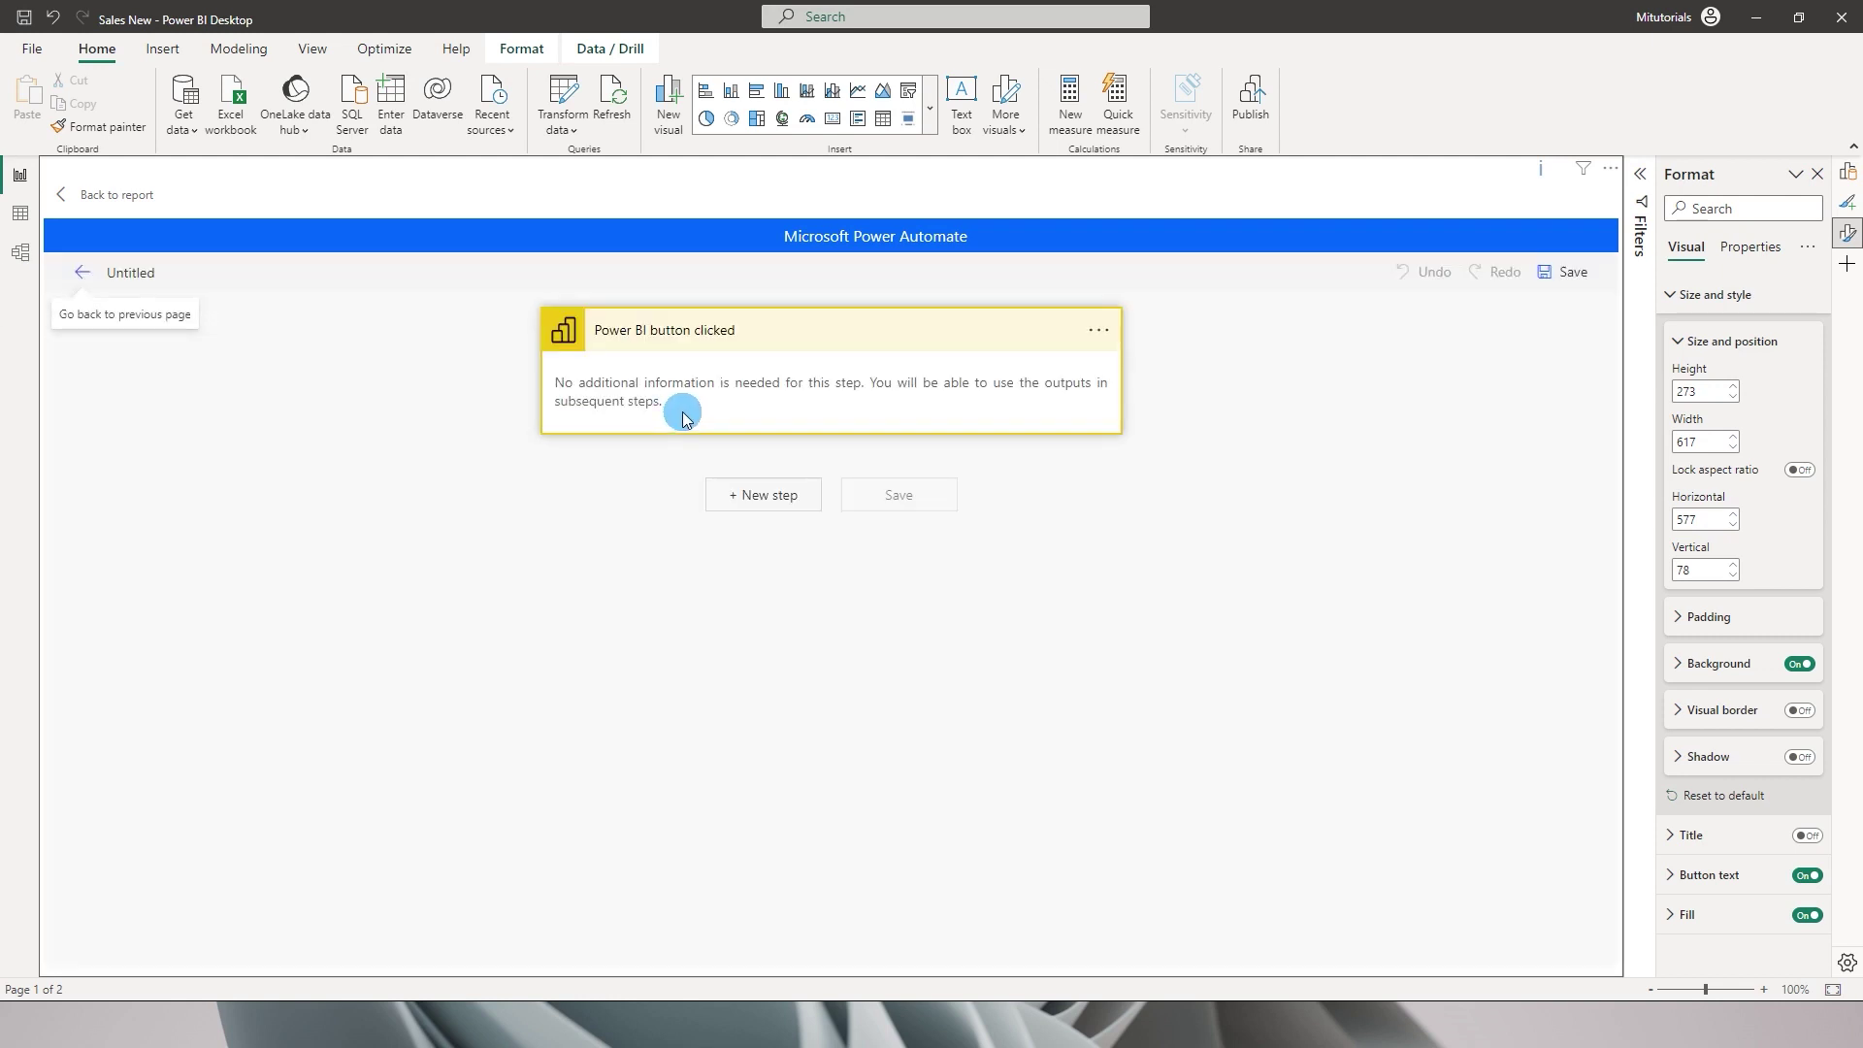
Add an Initialize variable step named Sales_Table of type Array.
{"action": "left_click", "coordinate": [763, 495]}
{"action": "left_click", "coordinate": [660, 468]}
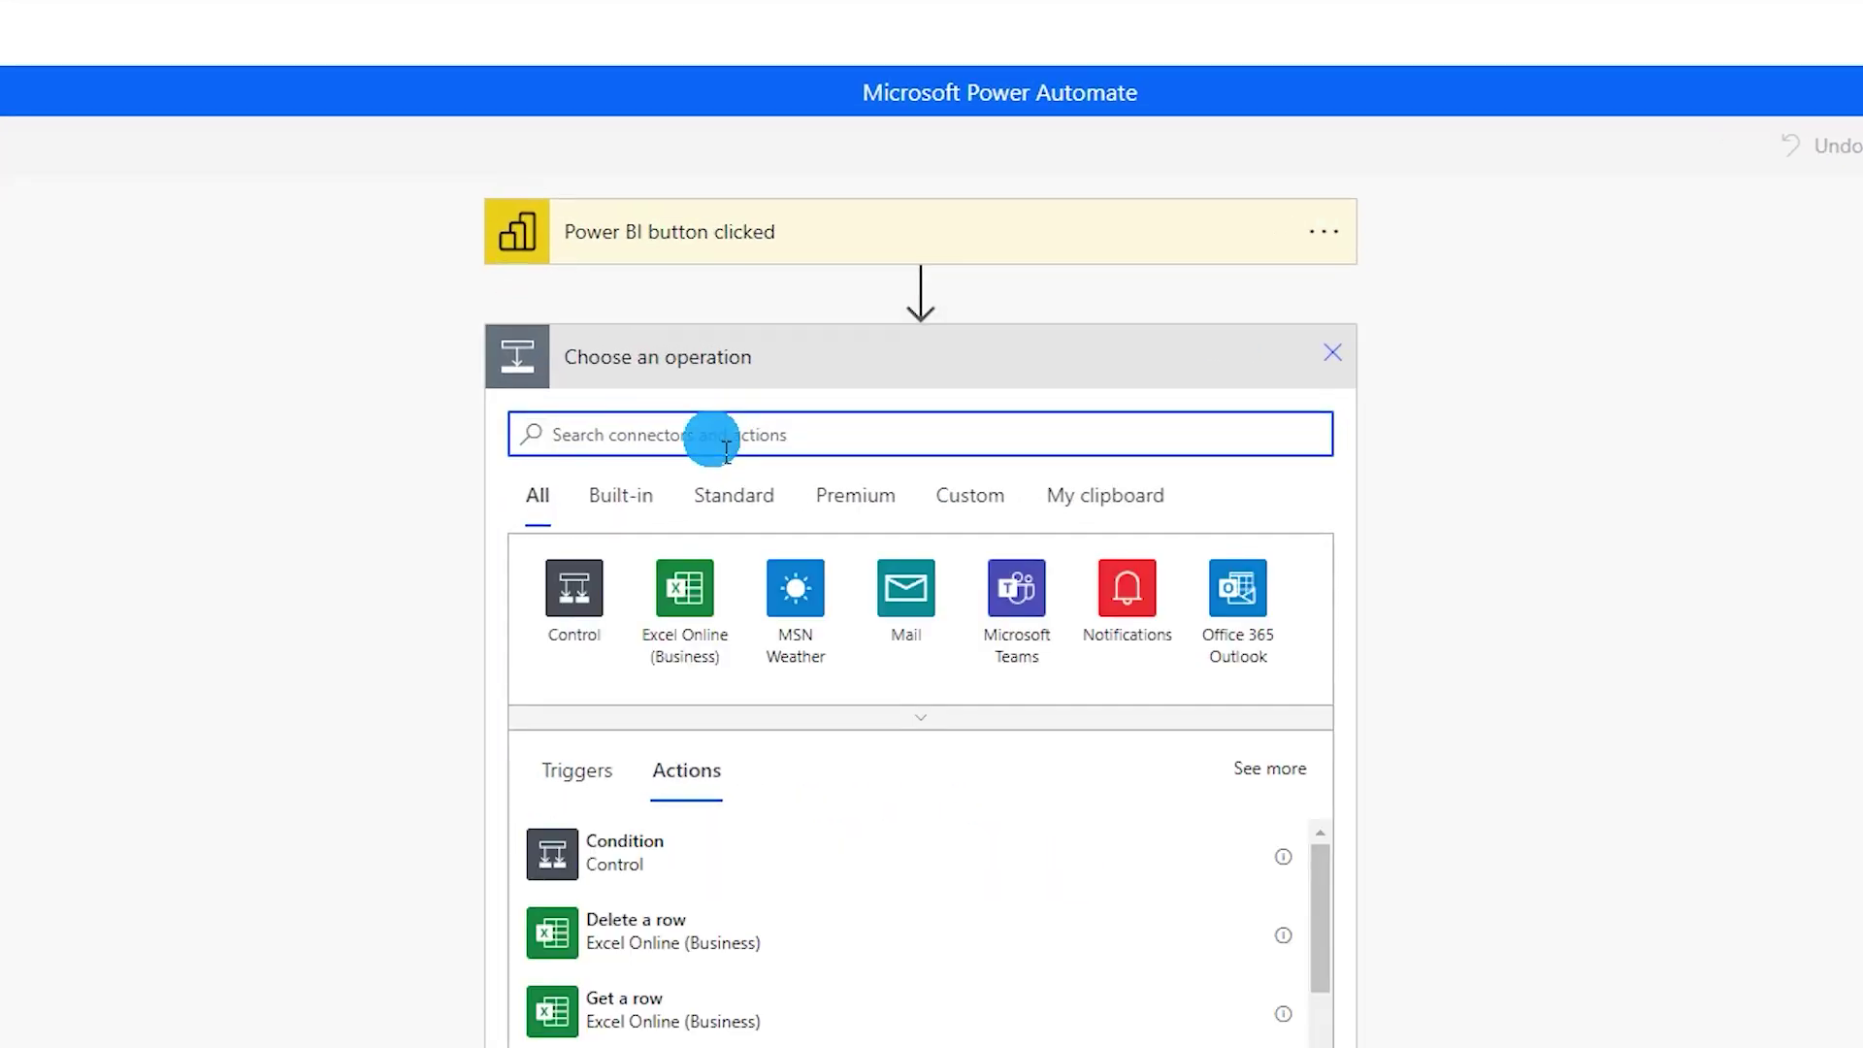
{"action": "type", "text": "in"}
{"action": "type", "text": "itialize"}
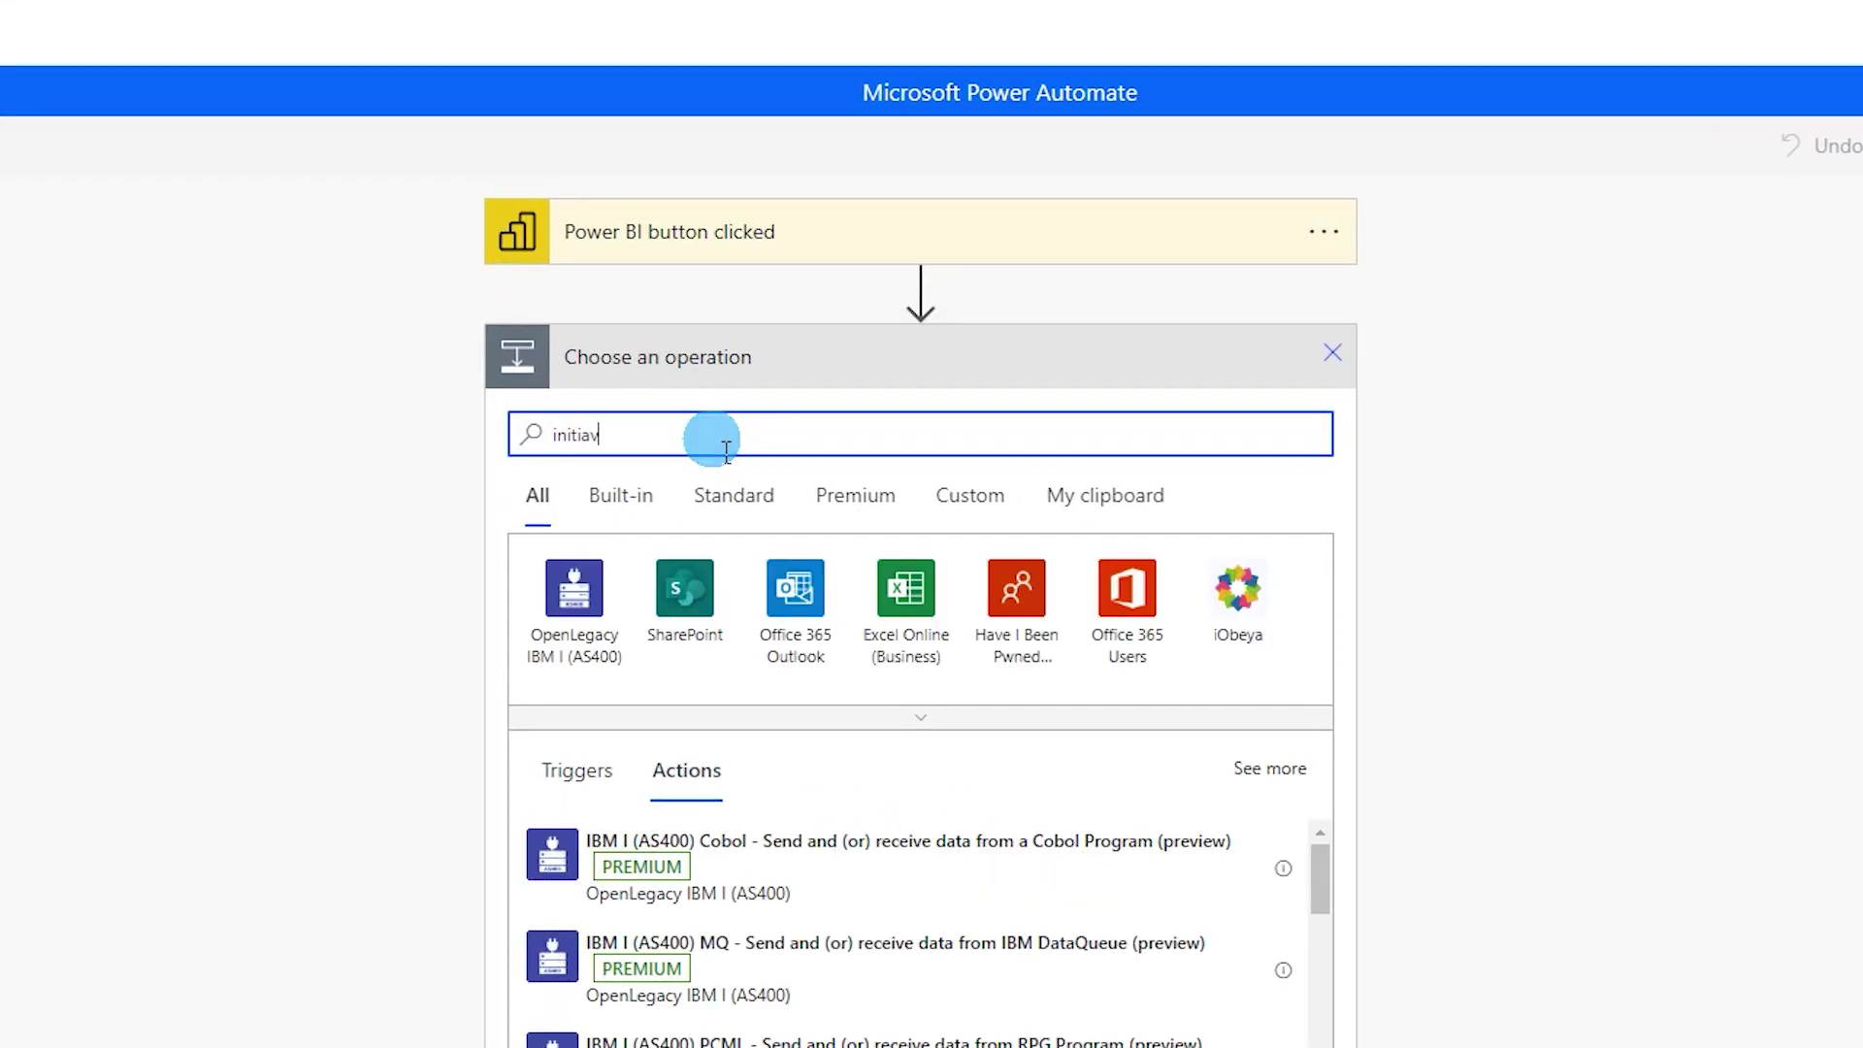
{"action": "left_click", "coordinate": [646, 846]}
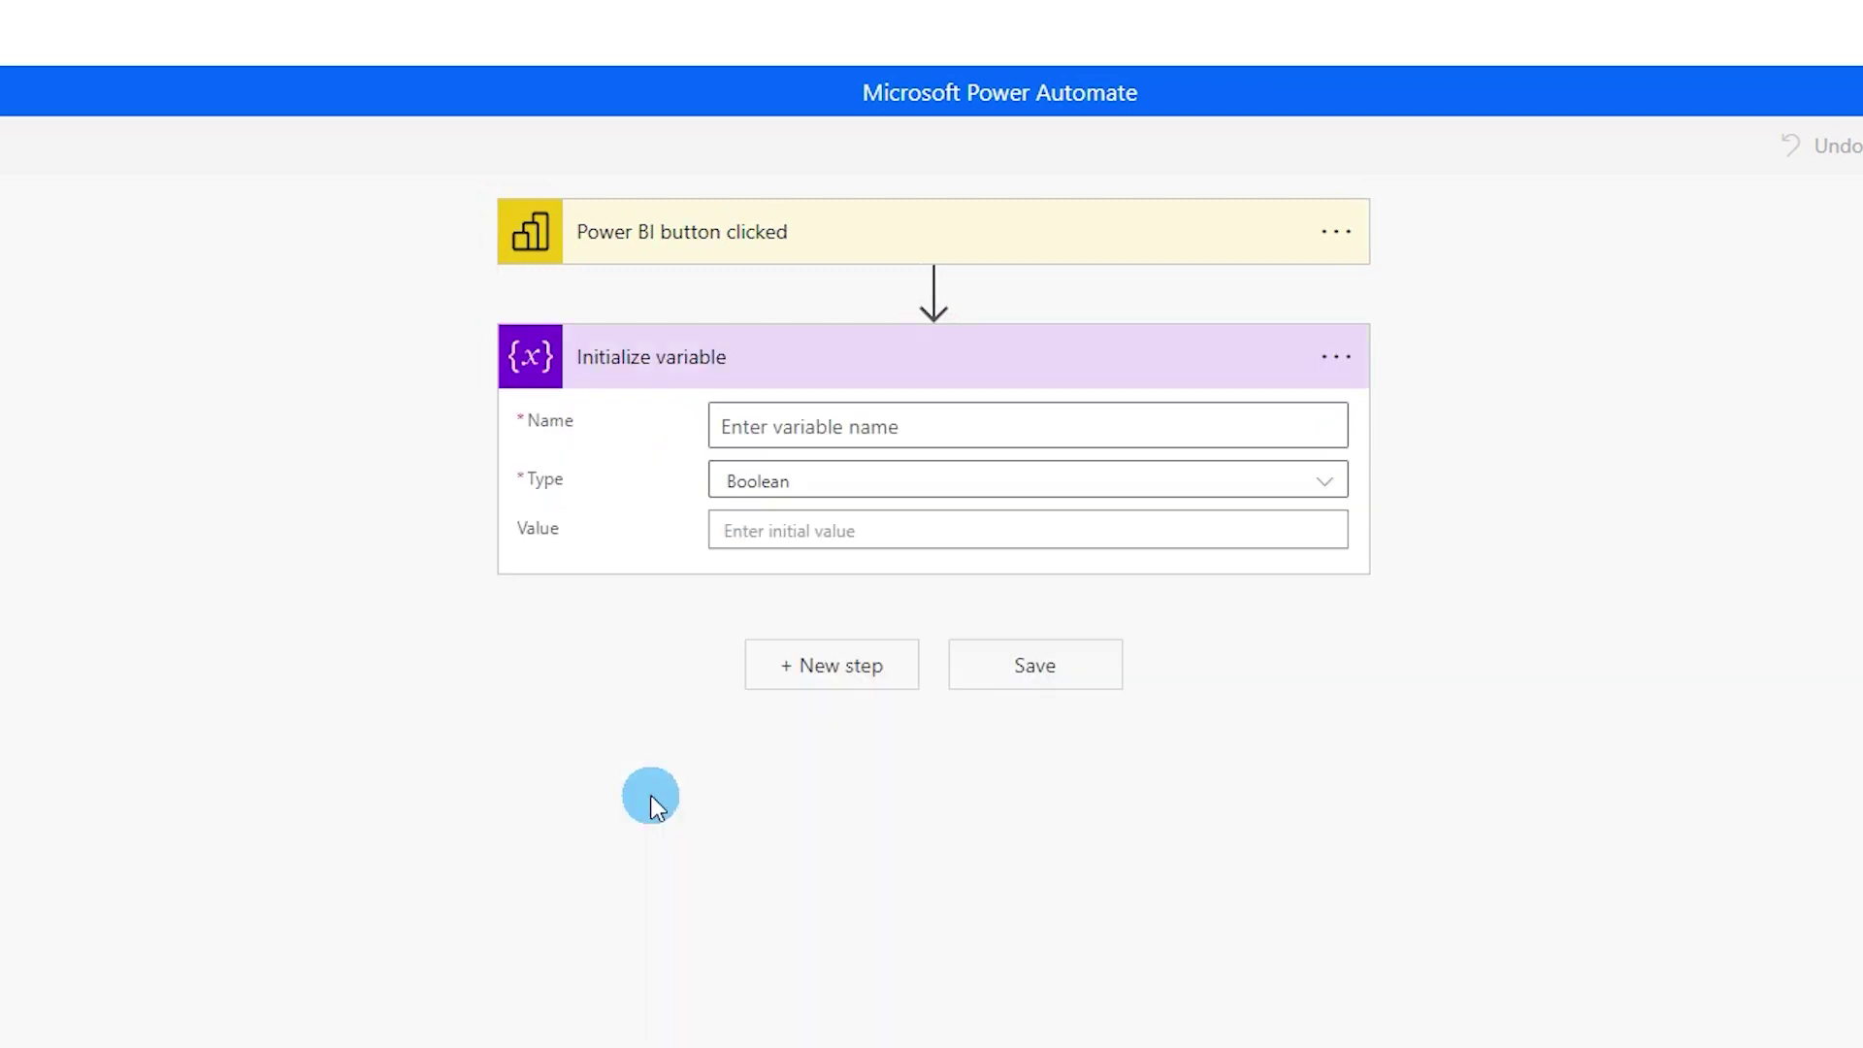
{"action": "left_click", "coordinate": [853, 427]}
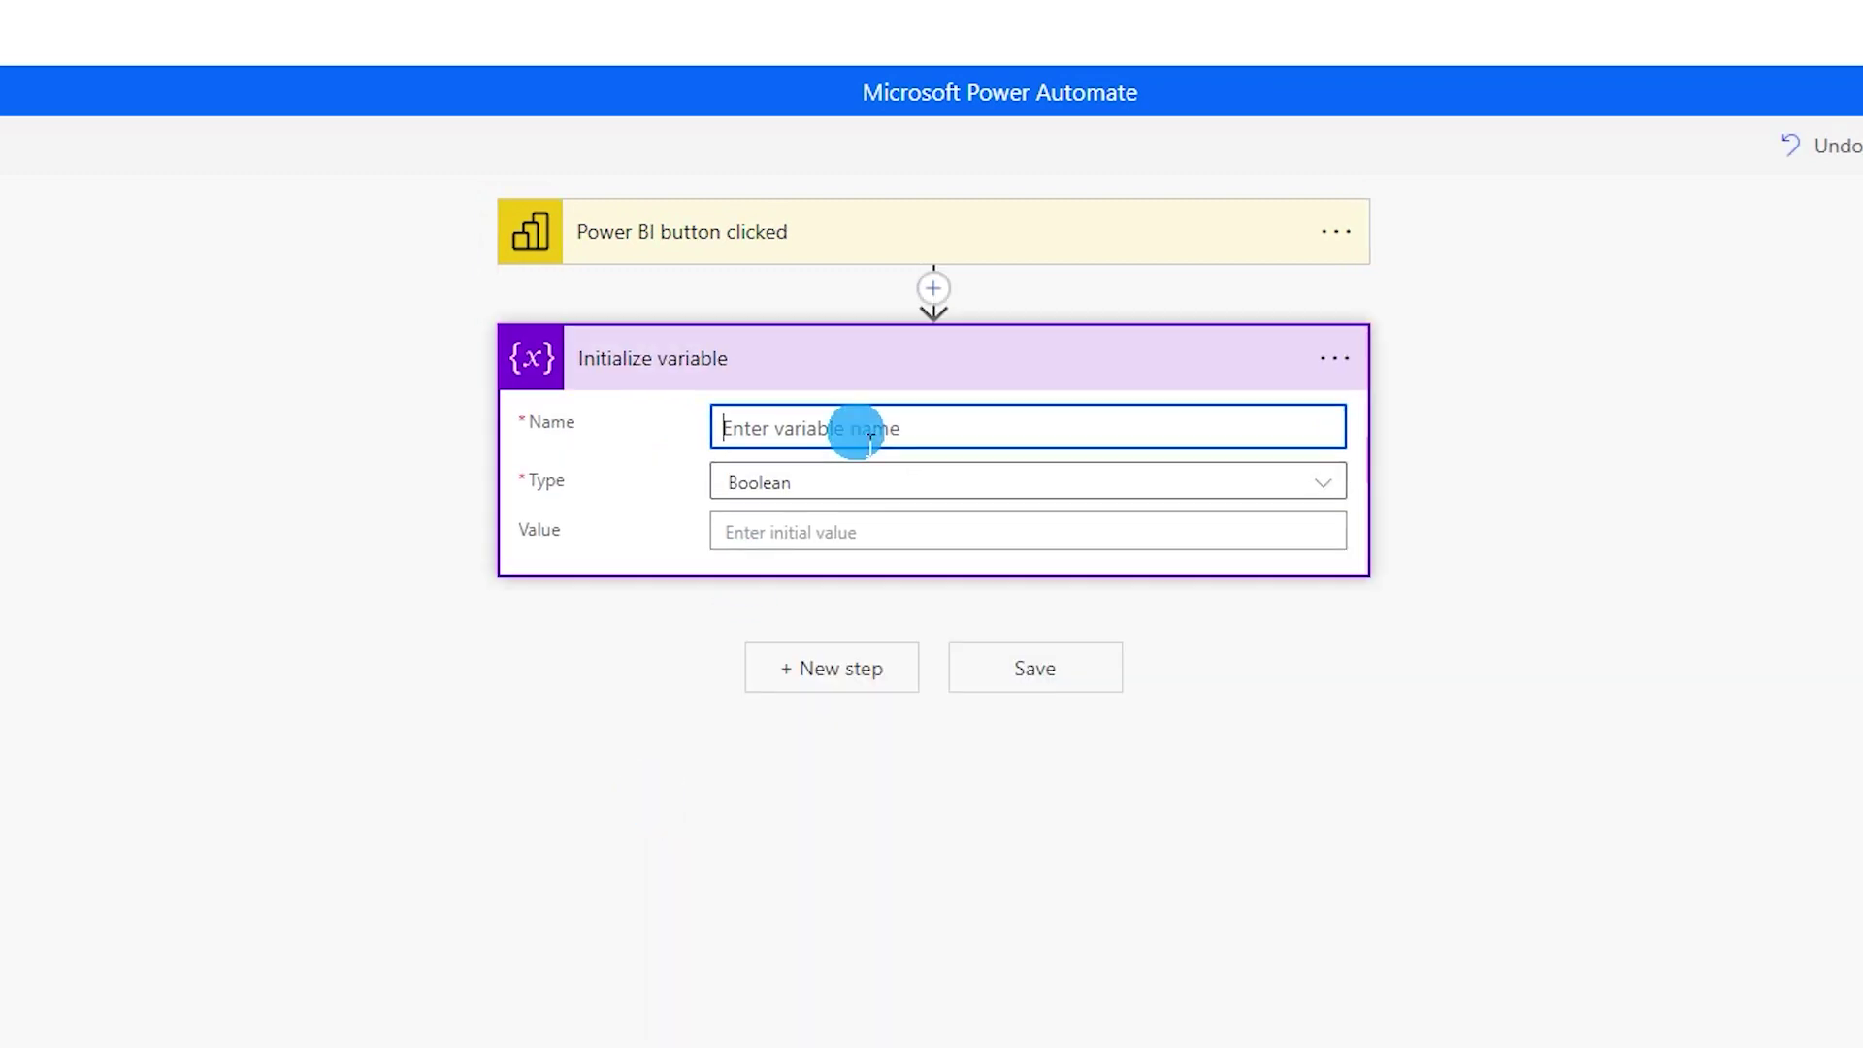
{"action": "type", "text": "Sales_Table"}
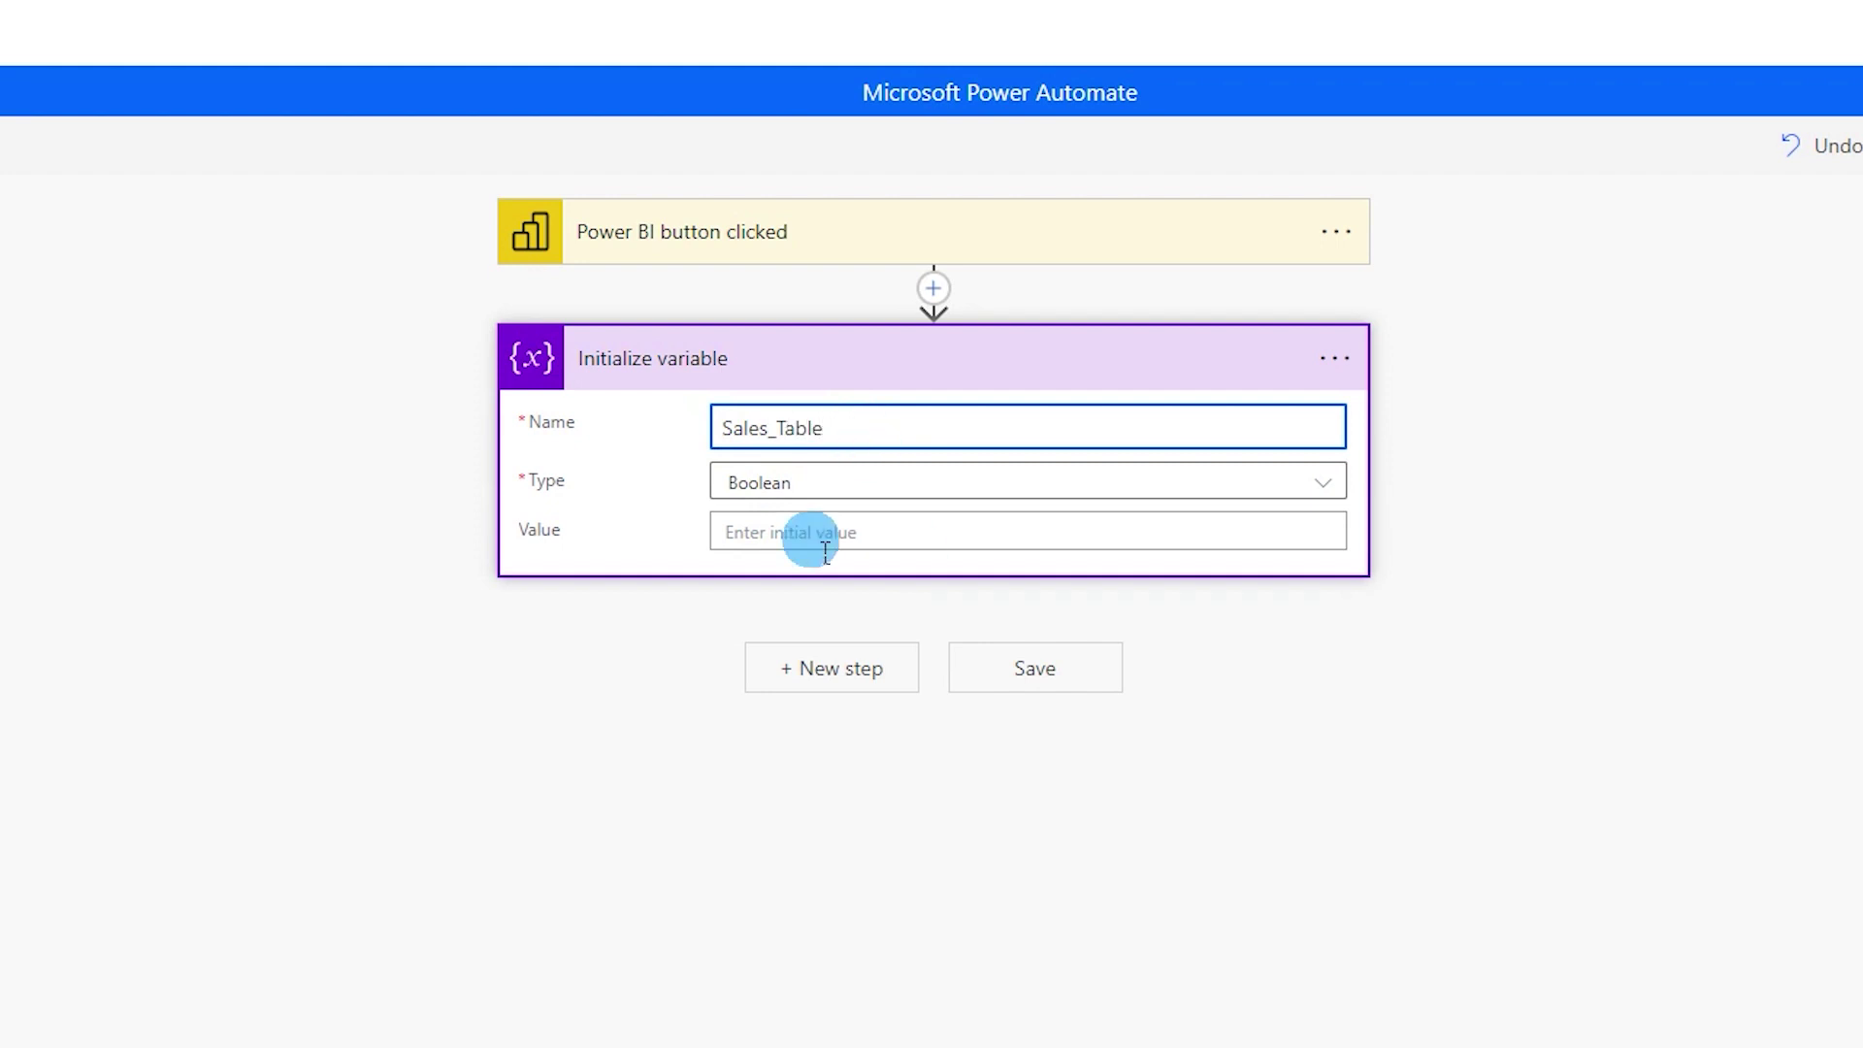
{"action": "left_click", "coordinate": [804, 487]}
{"action": "left_click", "coordinate": [766, 789]}
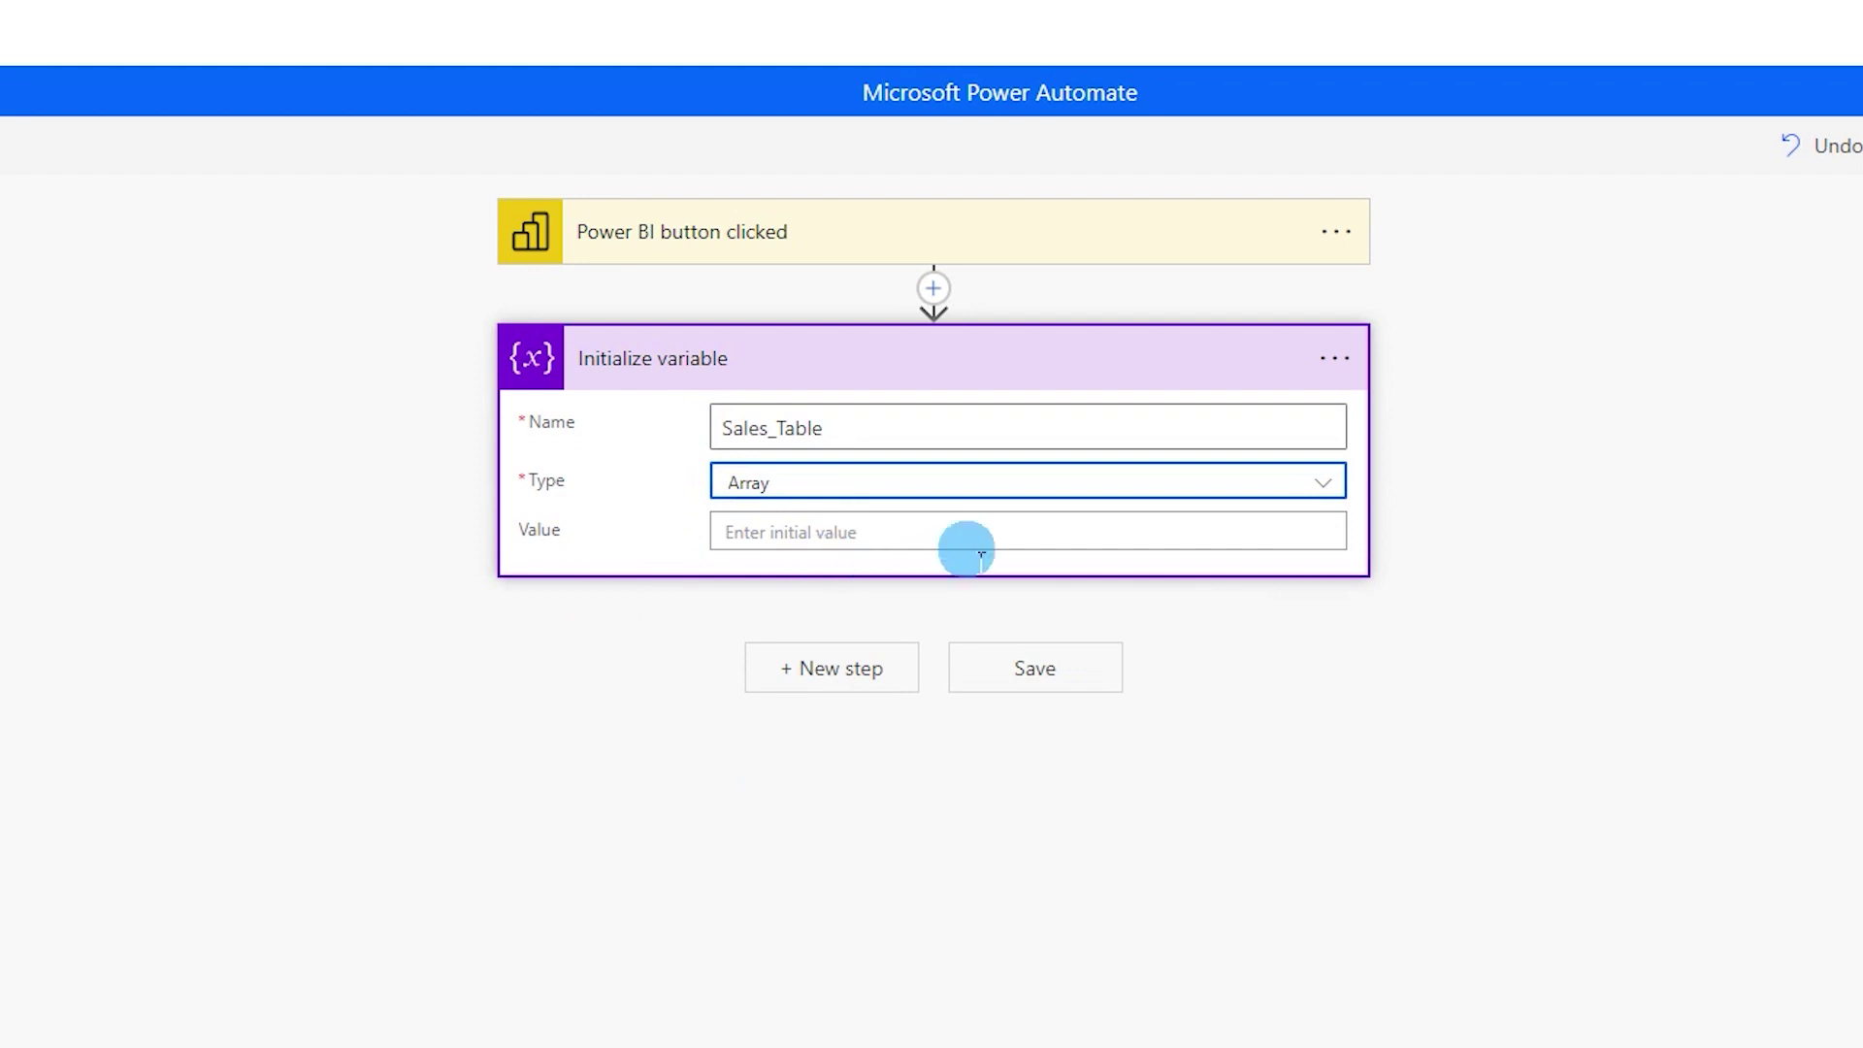
{"action": "left_click", "coordinate": [824, 681]}
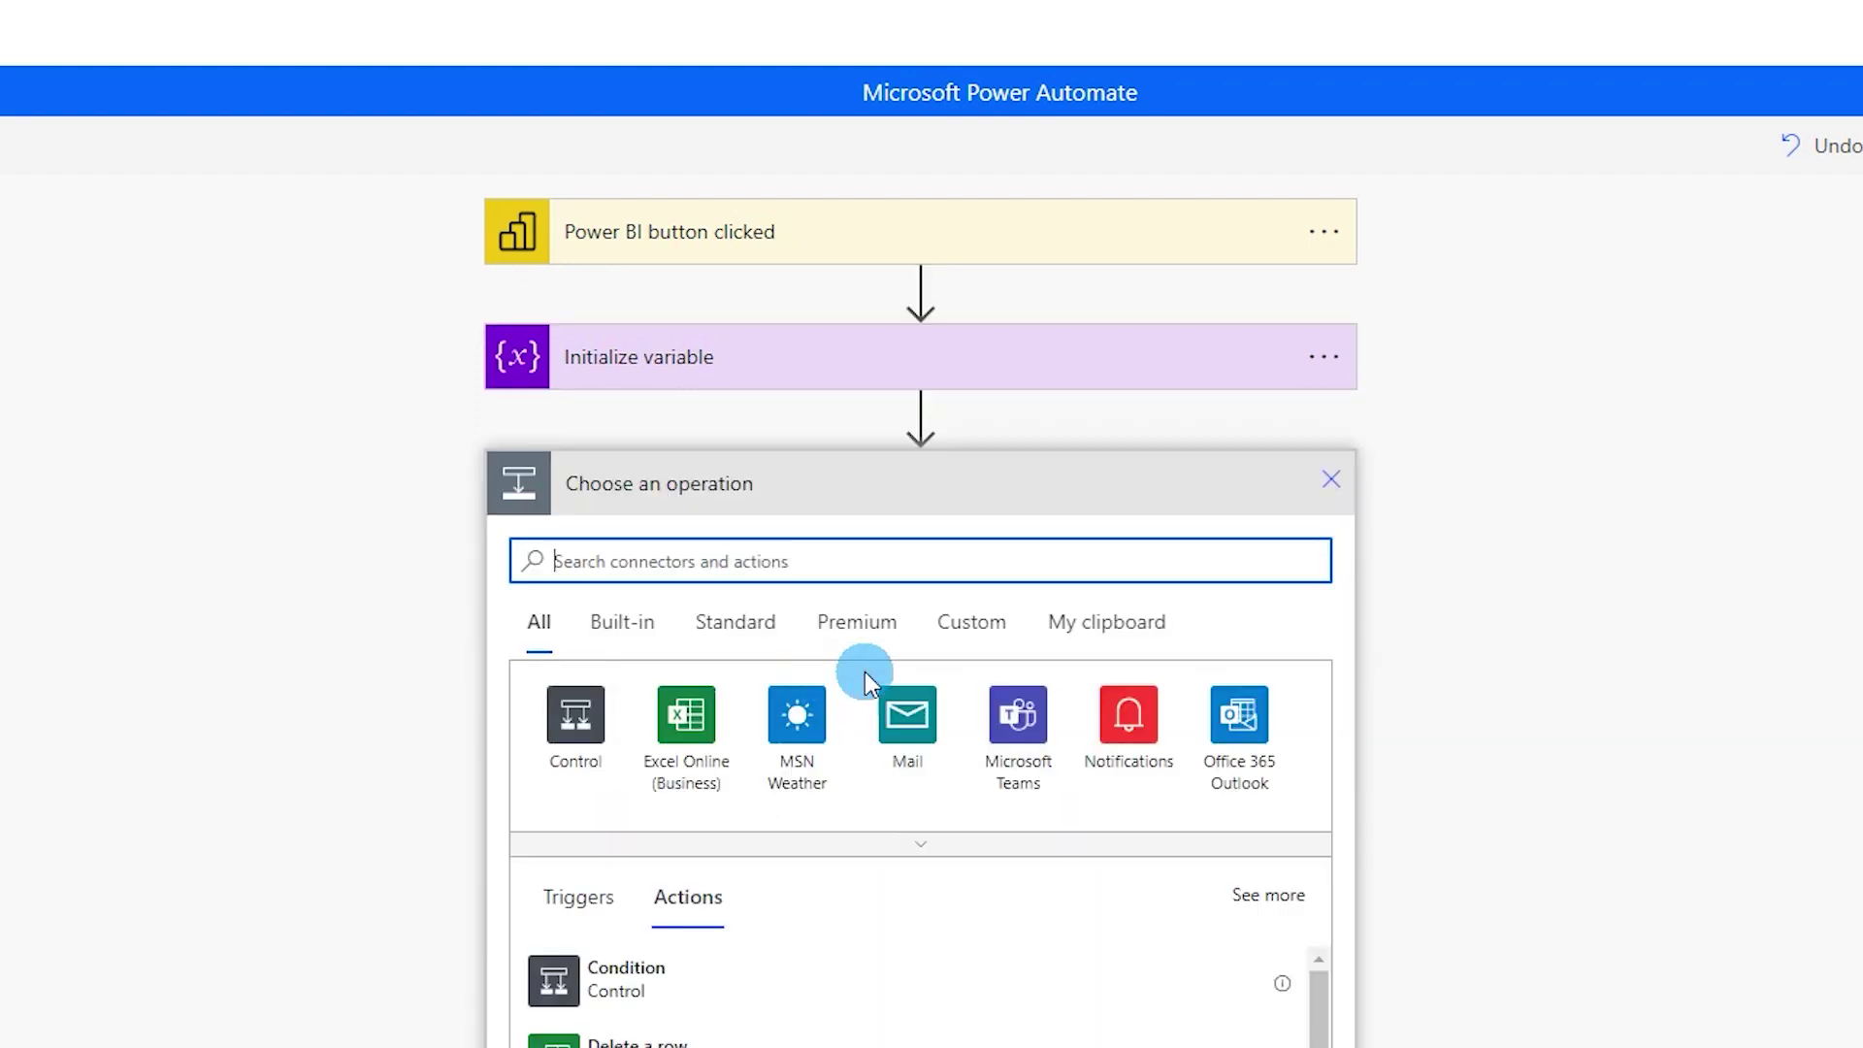
Add an Append to array variable step targeting the Sales_Table variable.
{"action": "type", "text": "append t"}
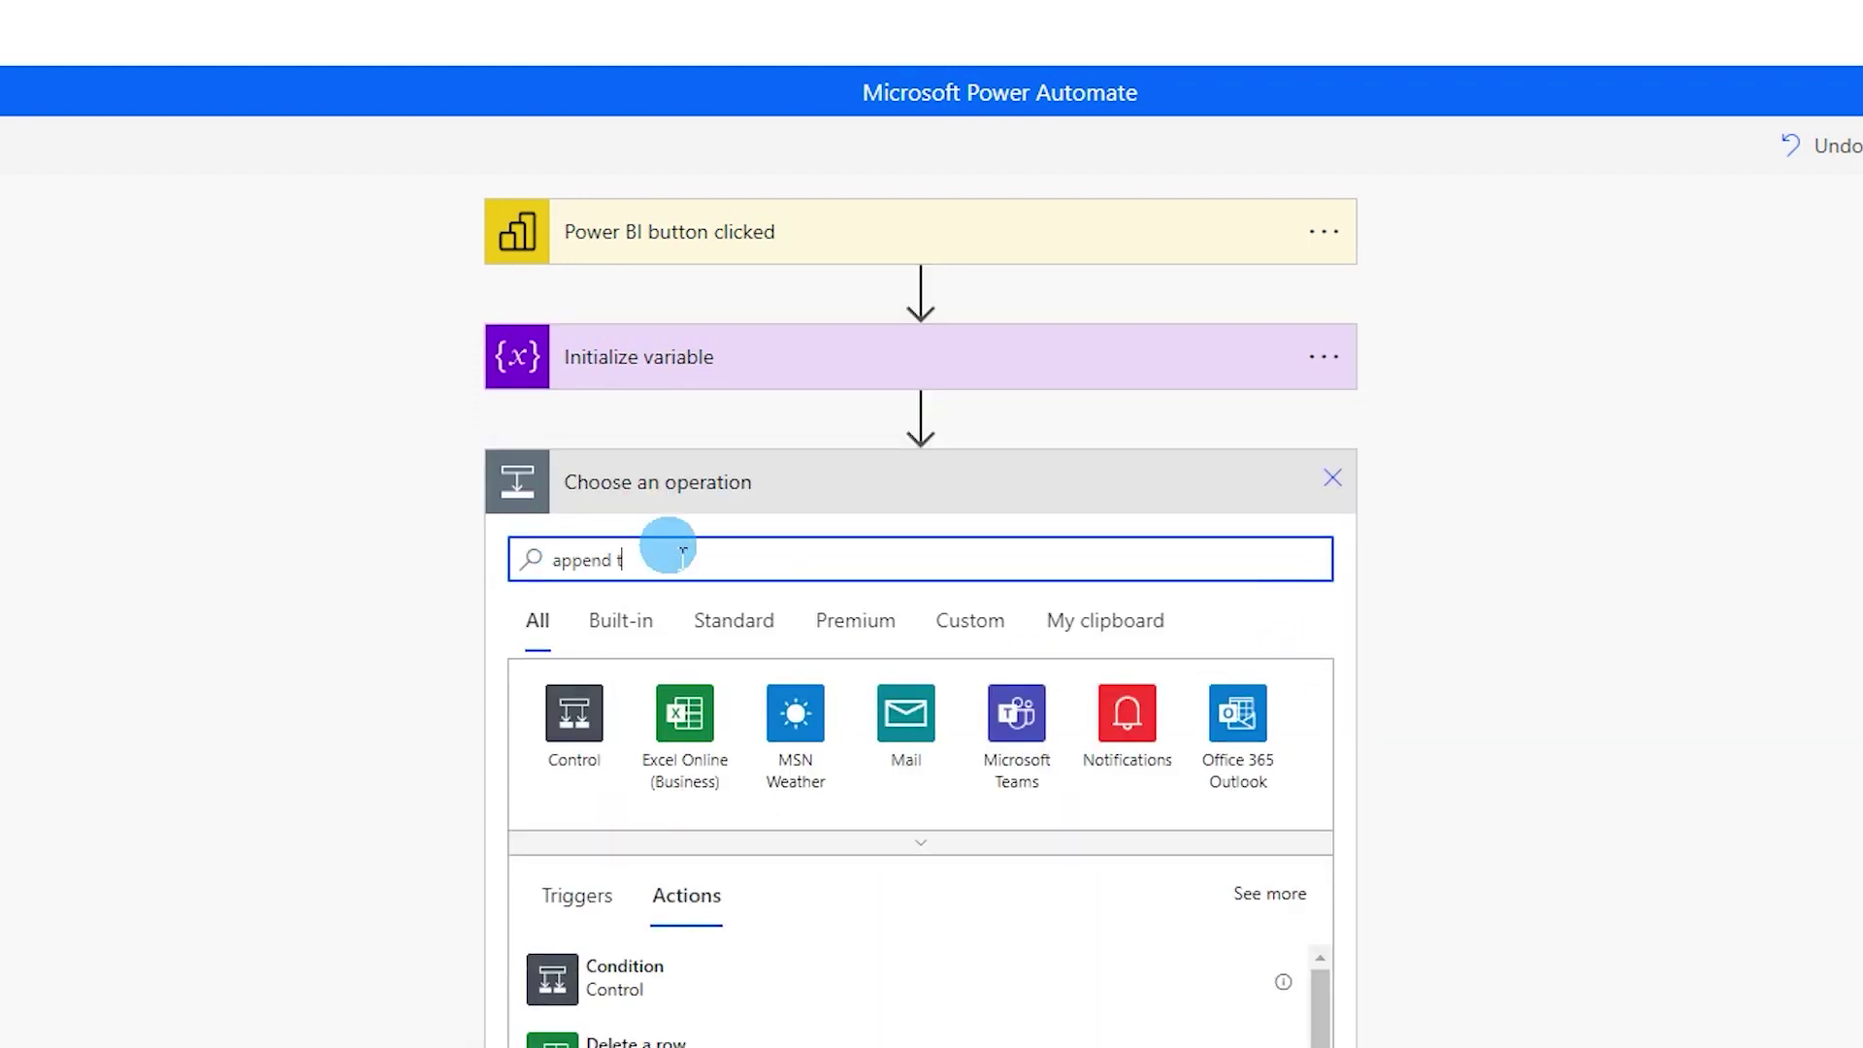
{"action": "type", "text": "o array"}
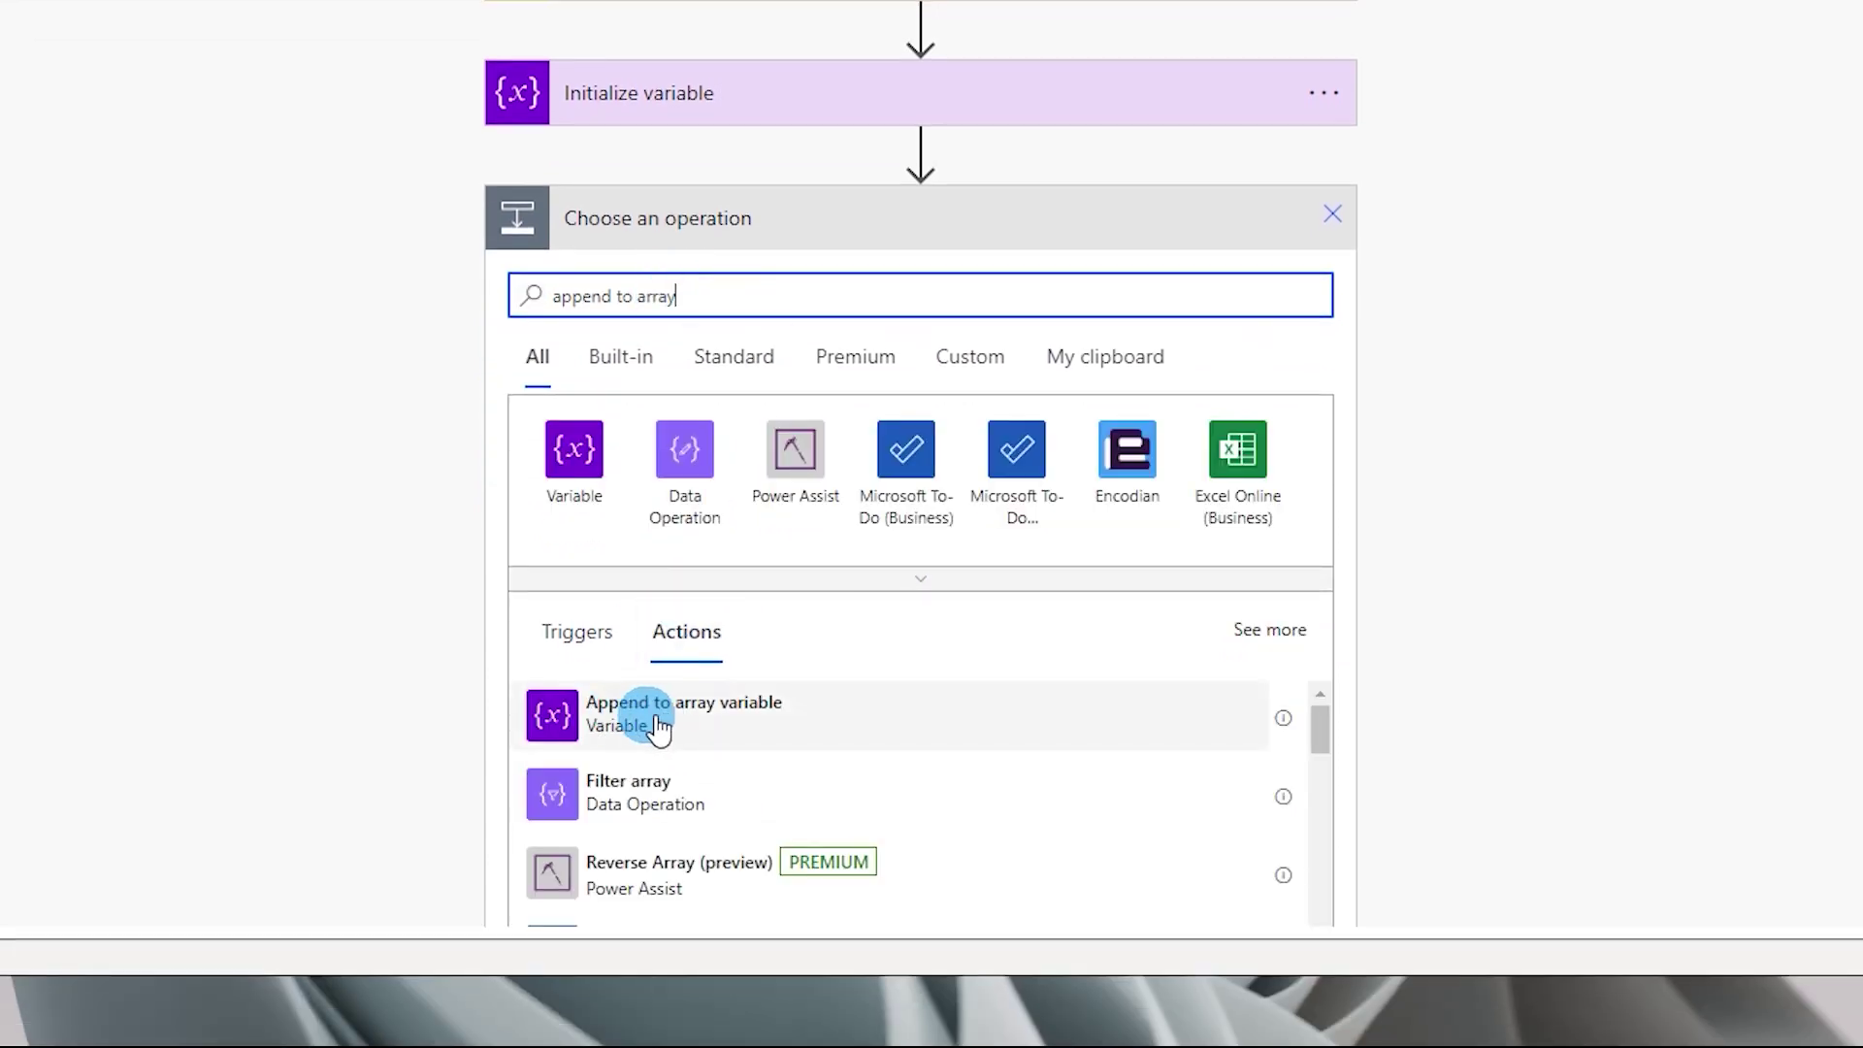
{"action": "left_click", "coordinate": [696, 723]}
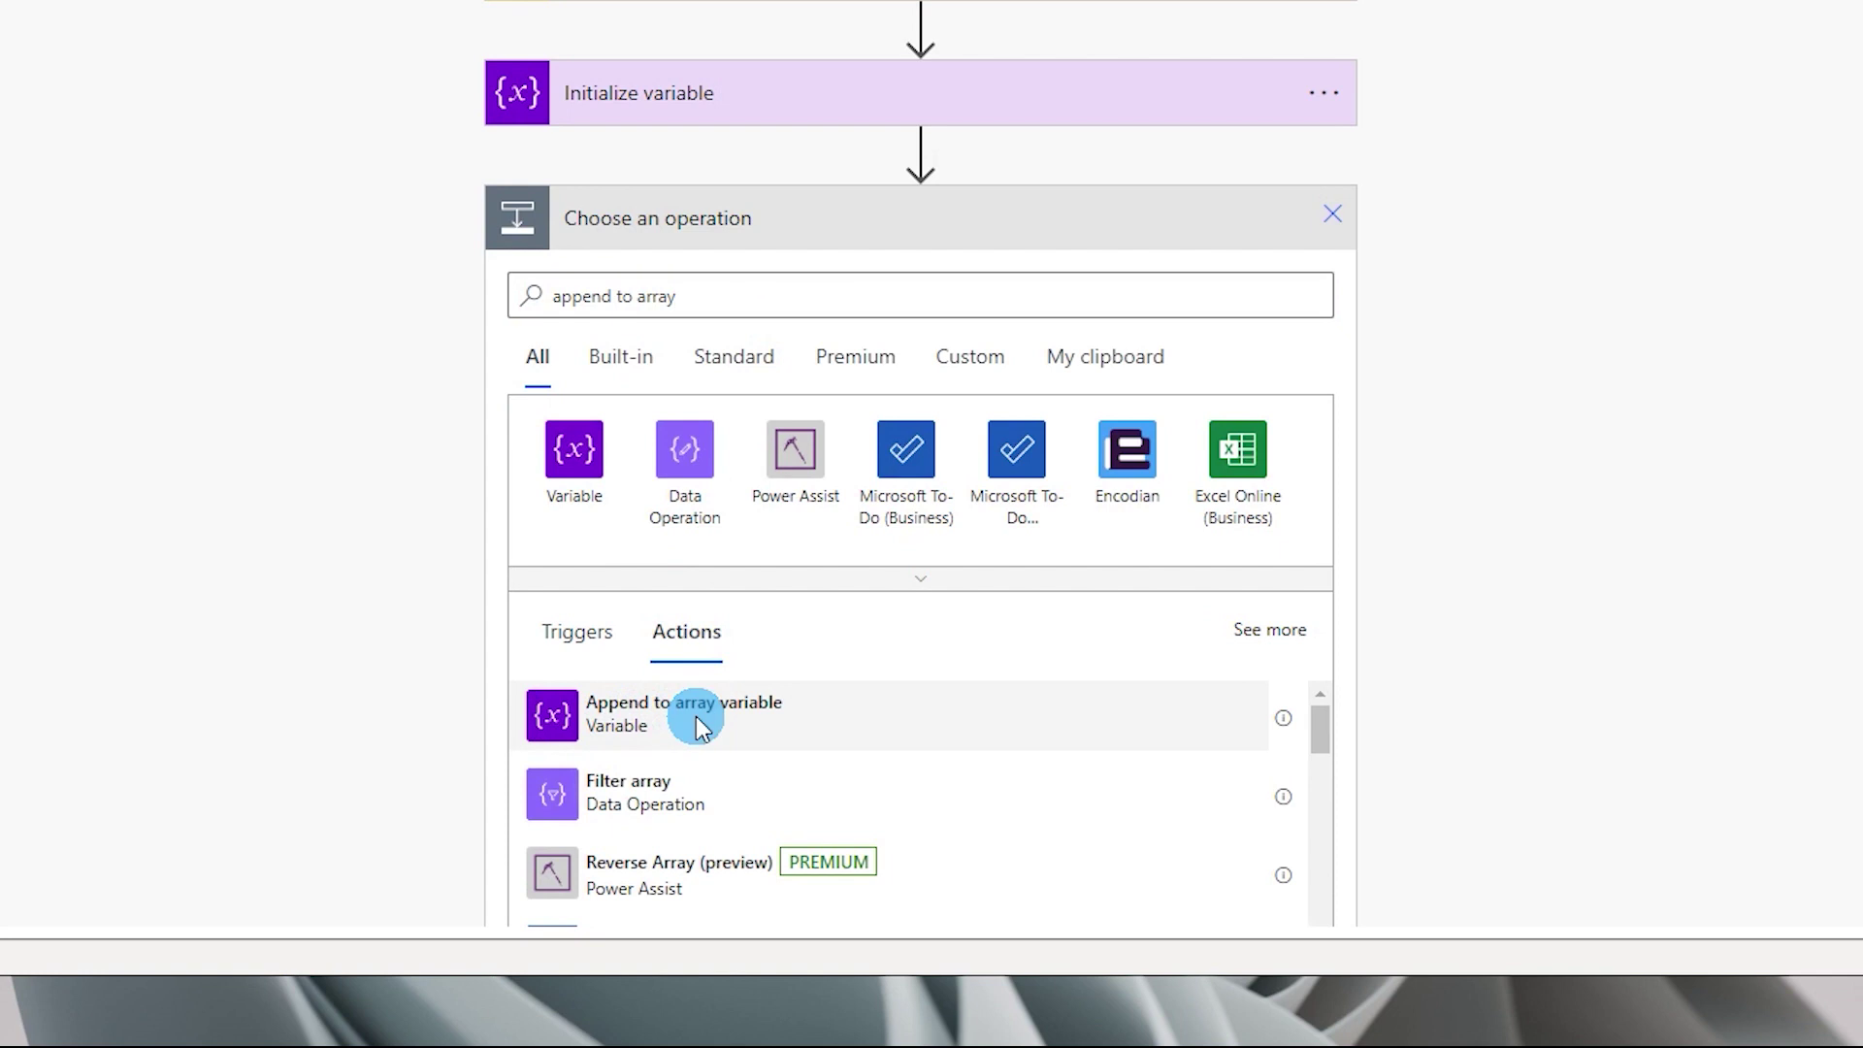
{"action": "left_click", "coordinate": [779, 286]}
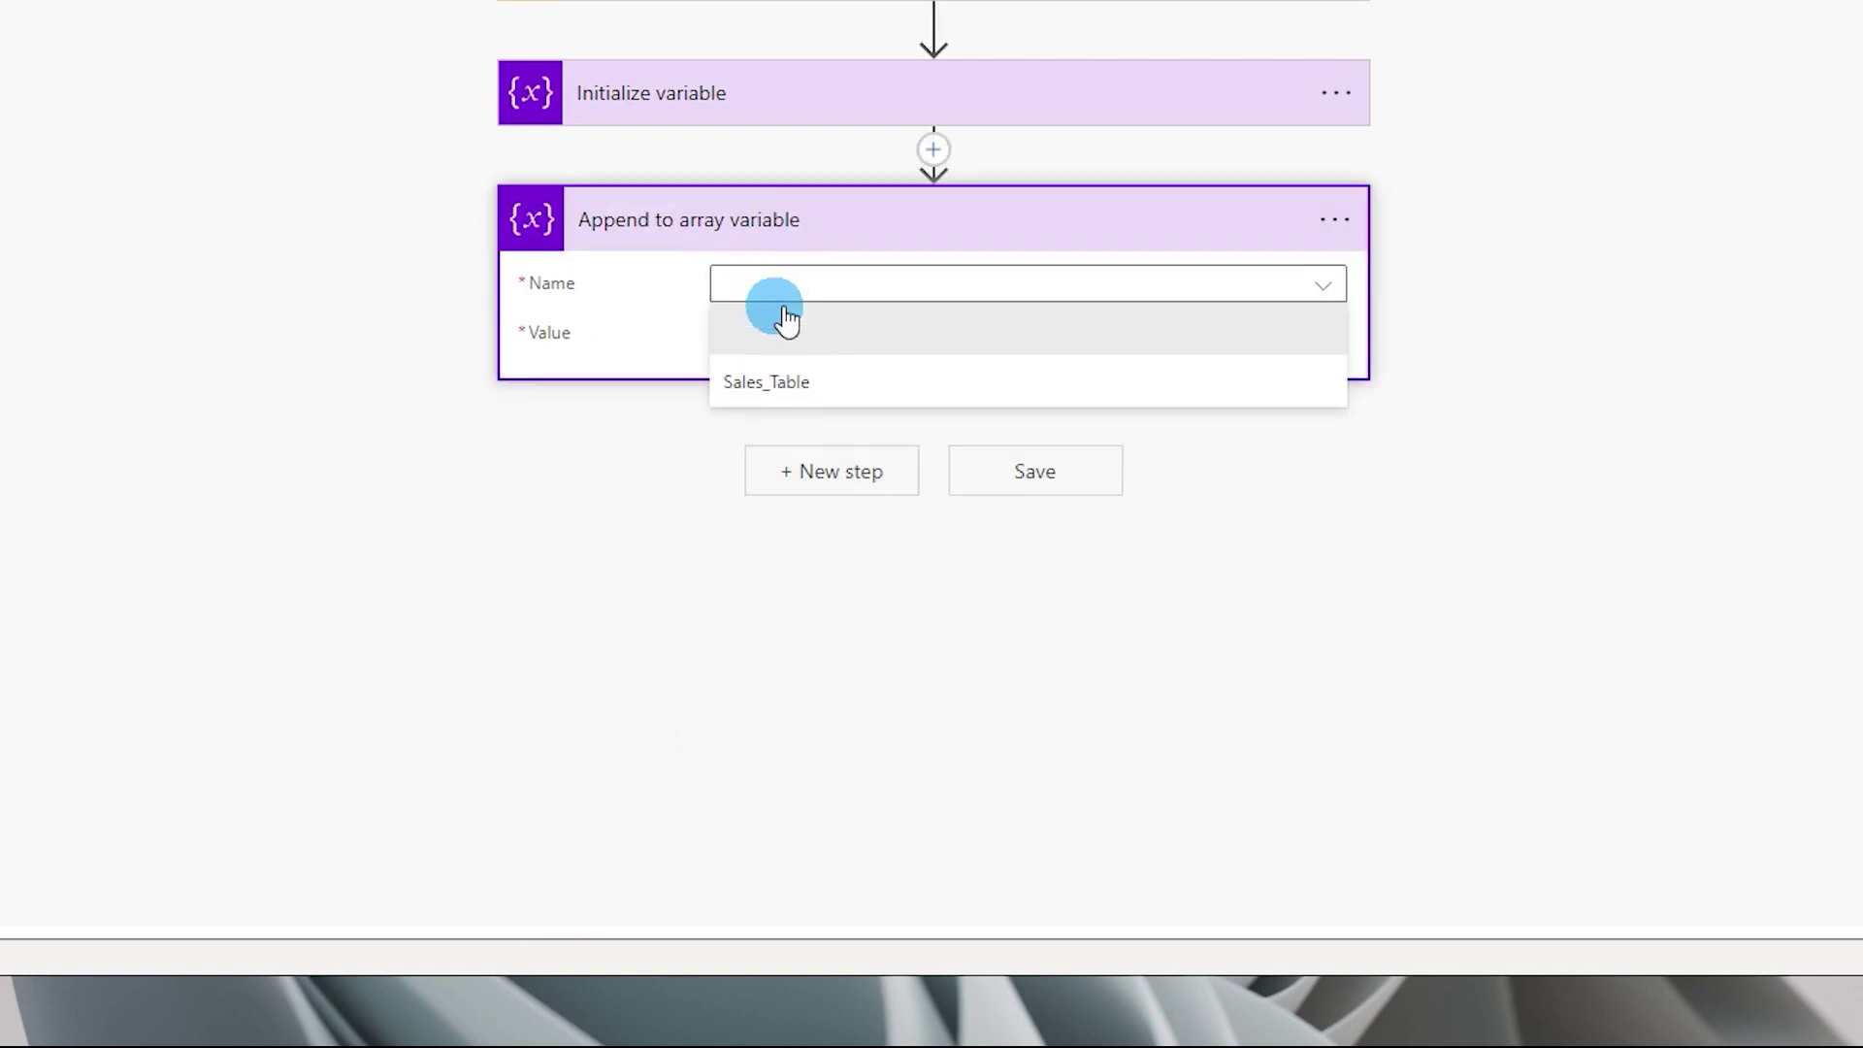
{"action": "left_click", "coordinate": [794, 388]}
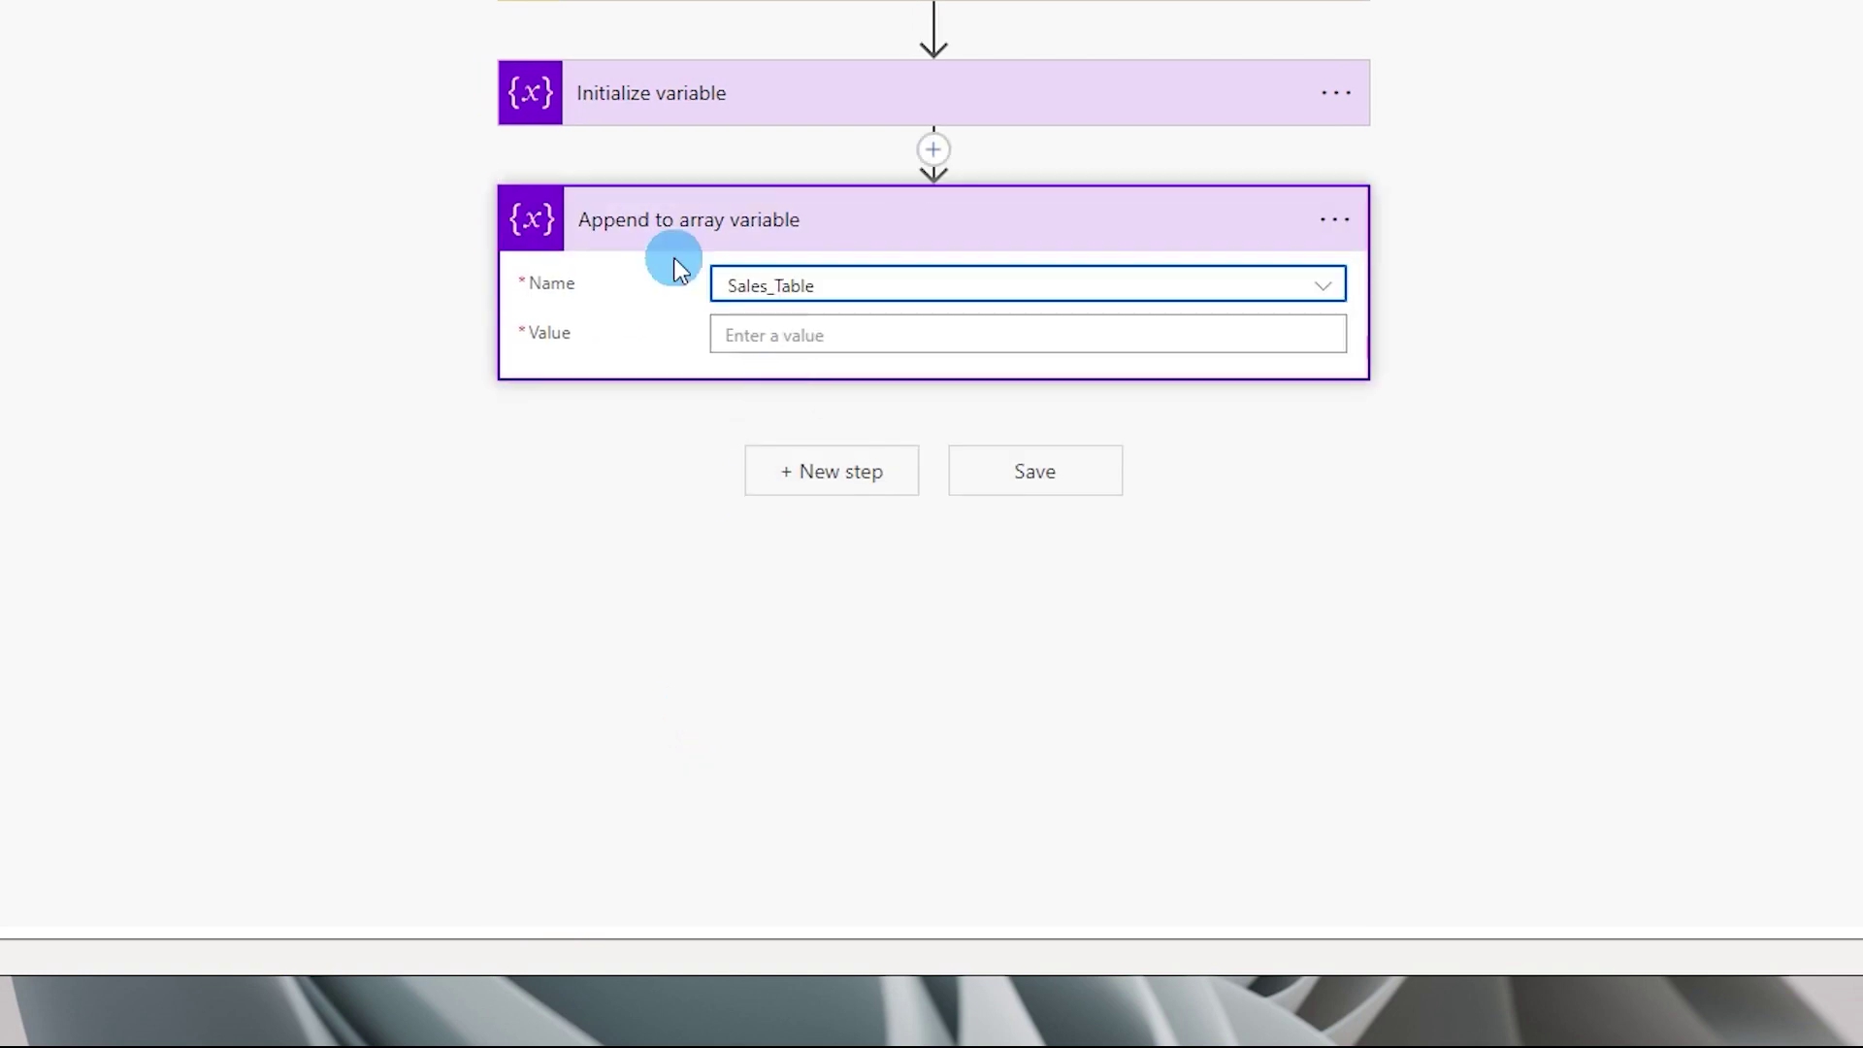
{"action": "left_click", "coordinate": [697, 101]}
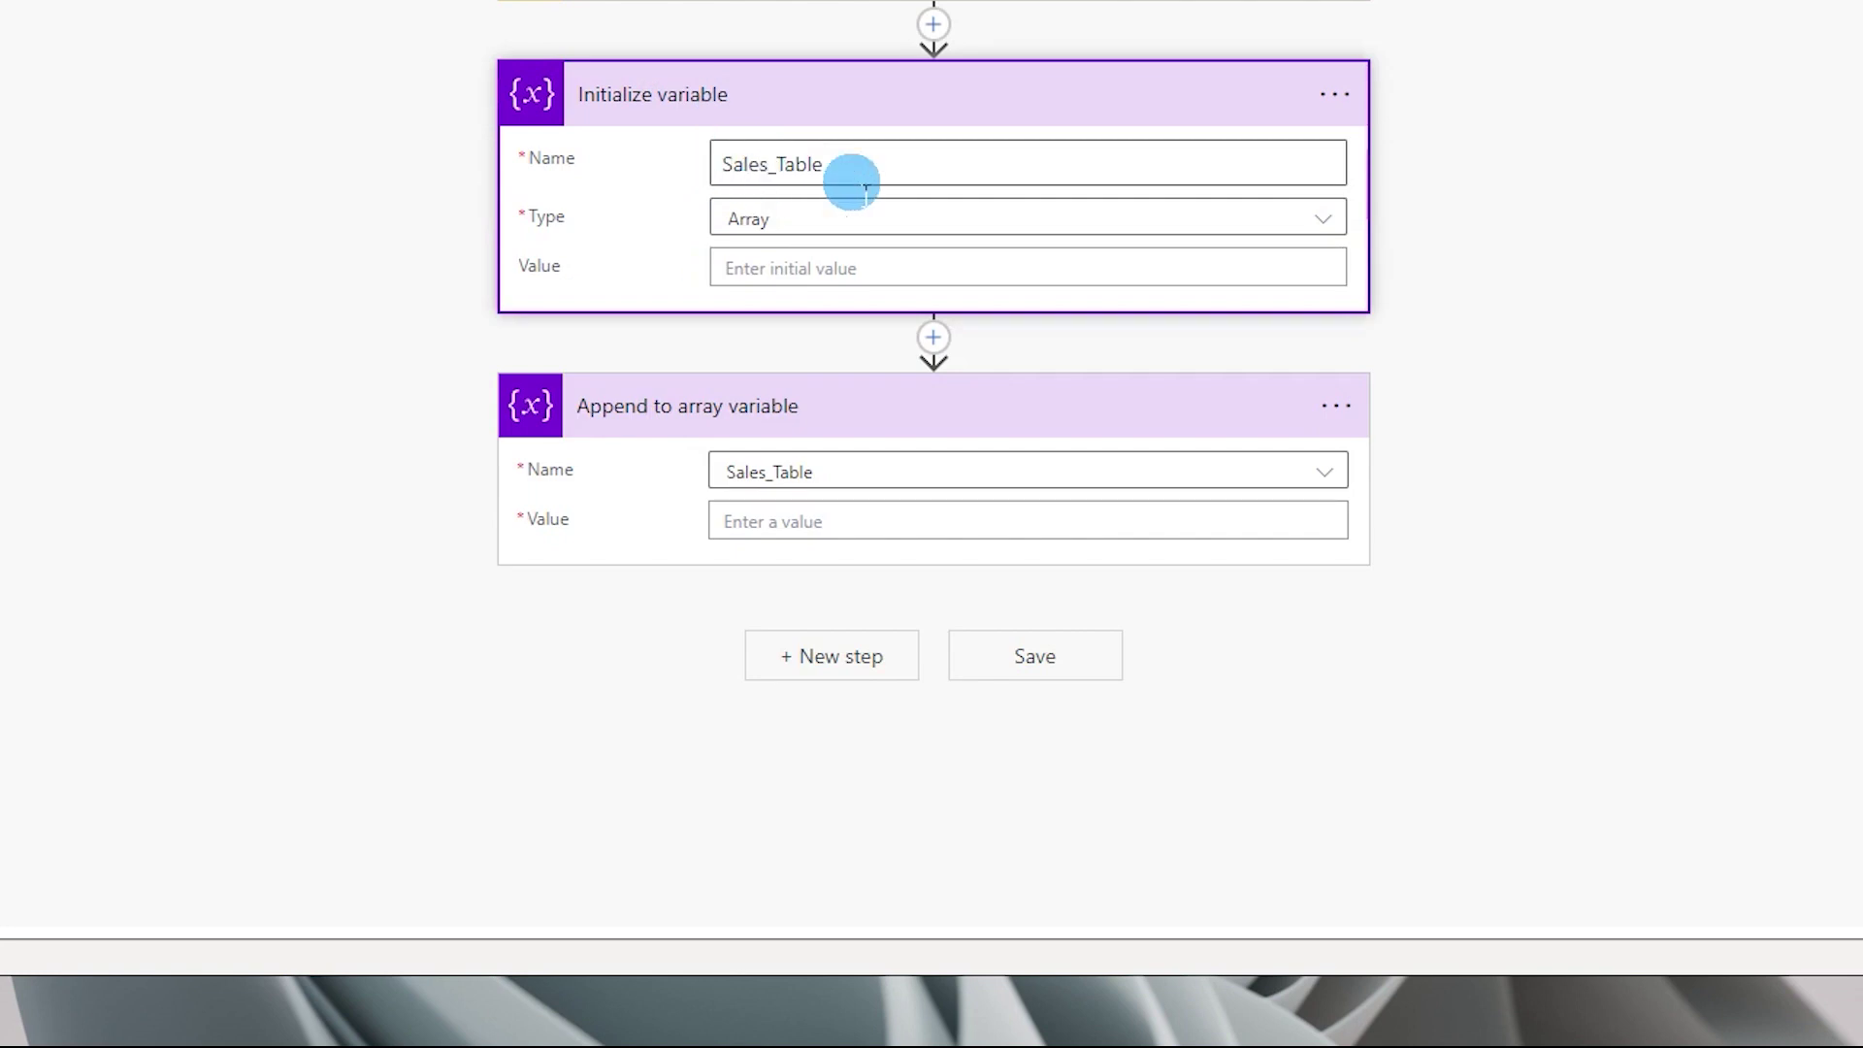
{"action": "left_click", "coordinate": [791, 525]}
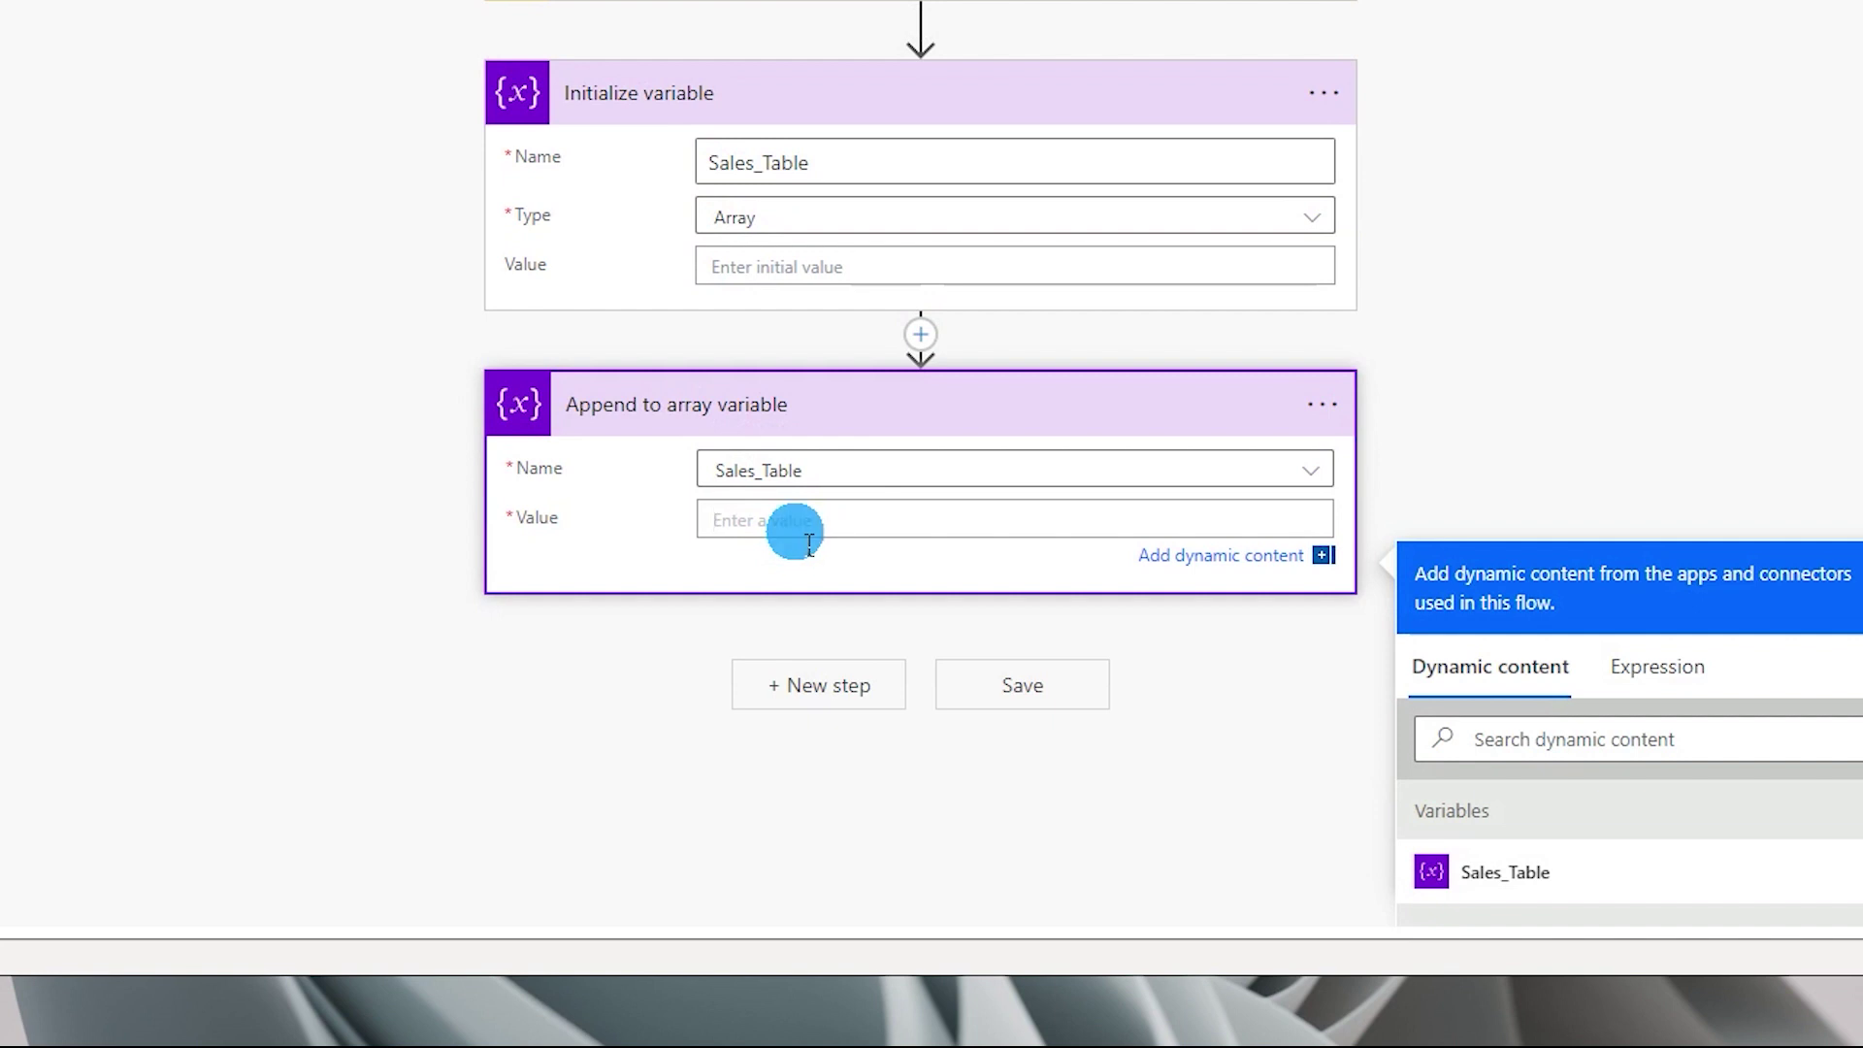
Start the JSON object value with a "Country" key mapped to Power BI's Country field.
{"action": "type", "text": "{"}
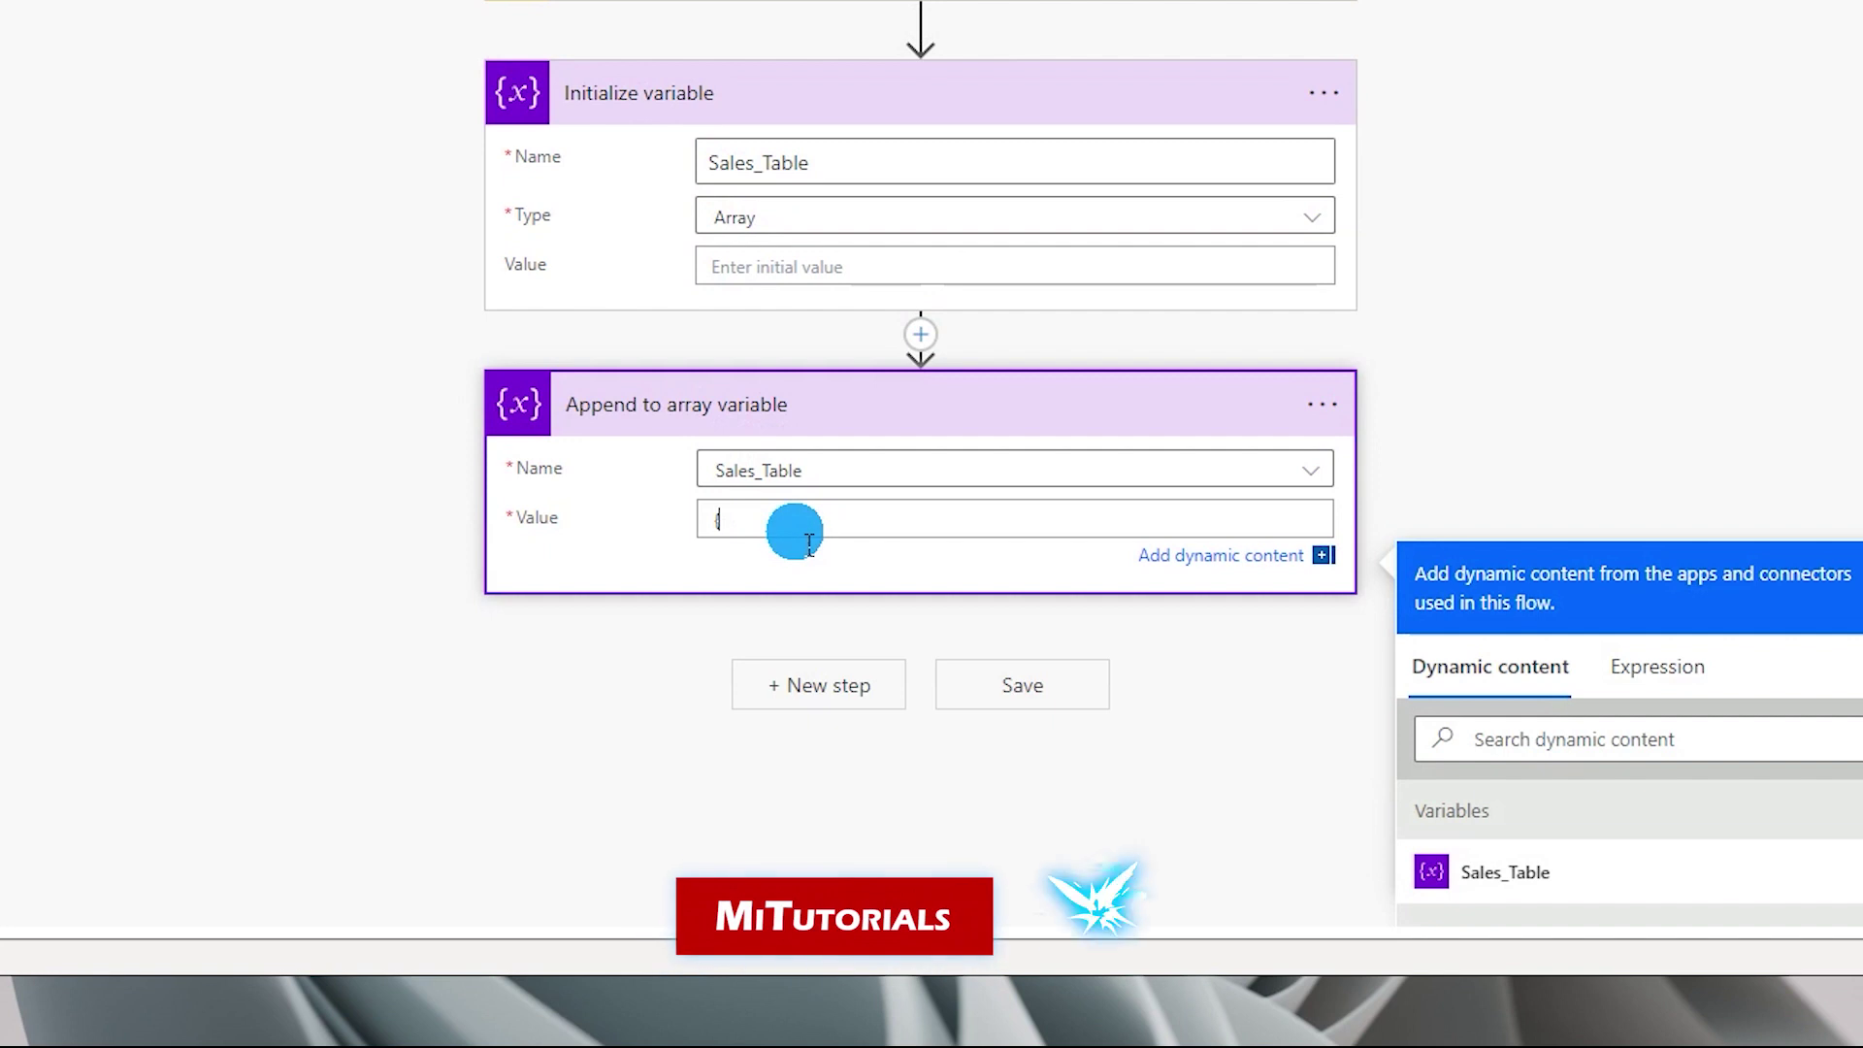
{"action": "key", "text": "Return"}
{"action": "key", "text": "Return"}
{"action": "key", "text": "Return"}
{"action": "key", "text": "Return"}
{"action": "key", "text": "Return"}
{"action": "type", "text": "}"}
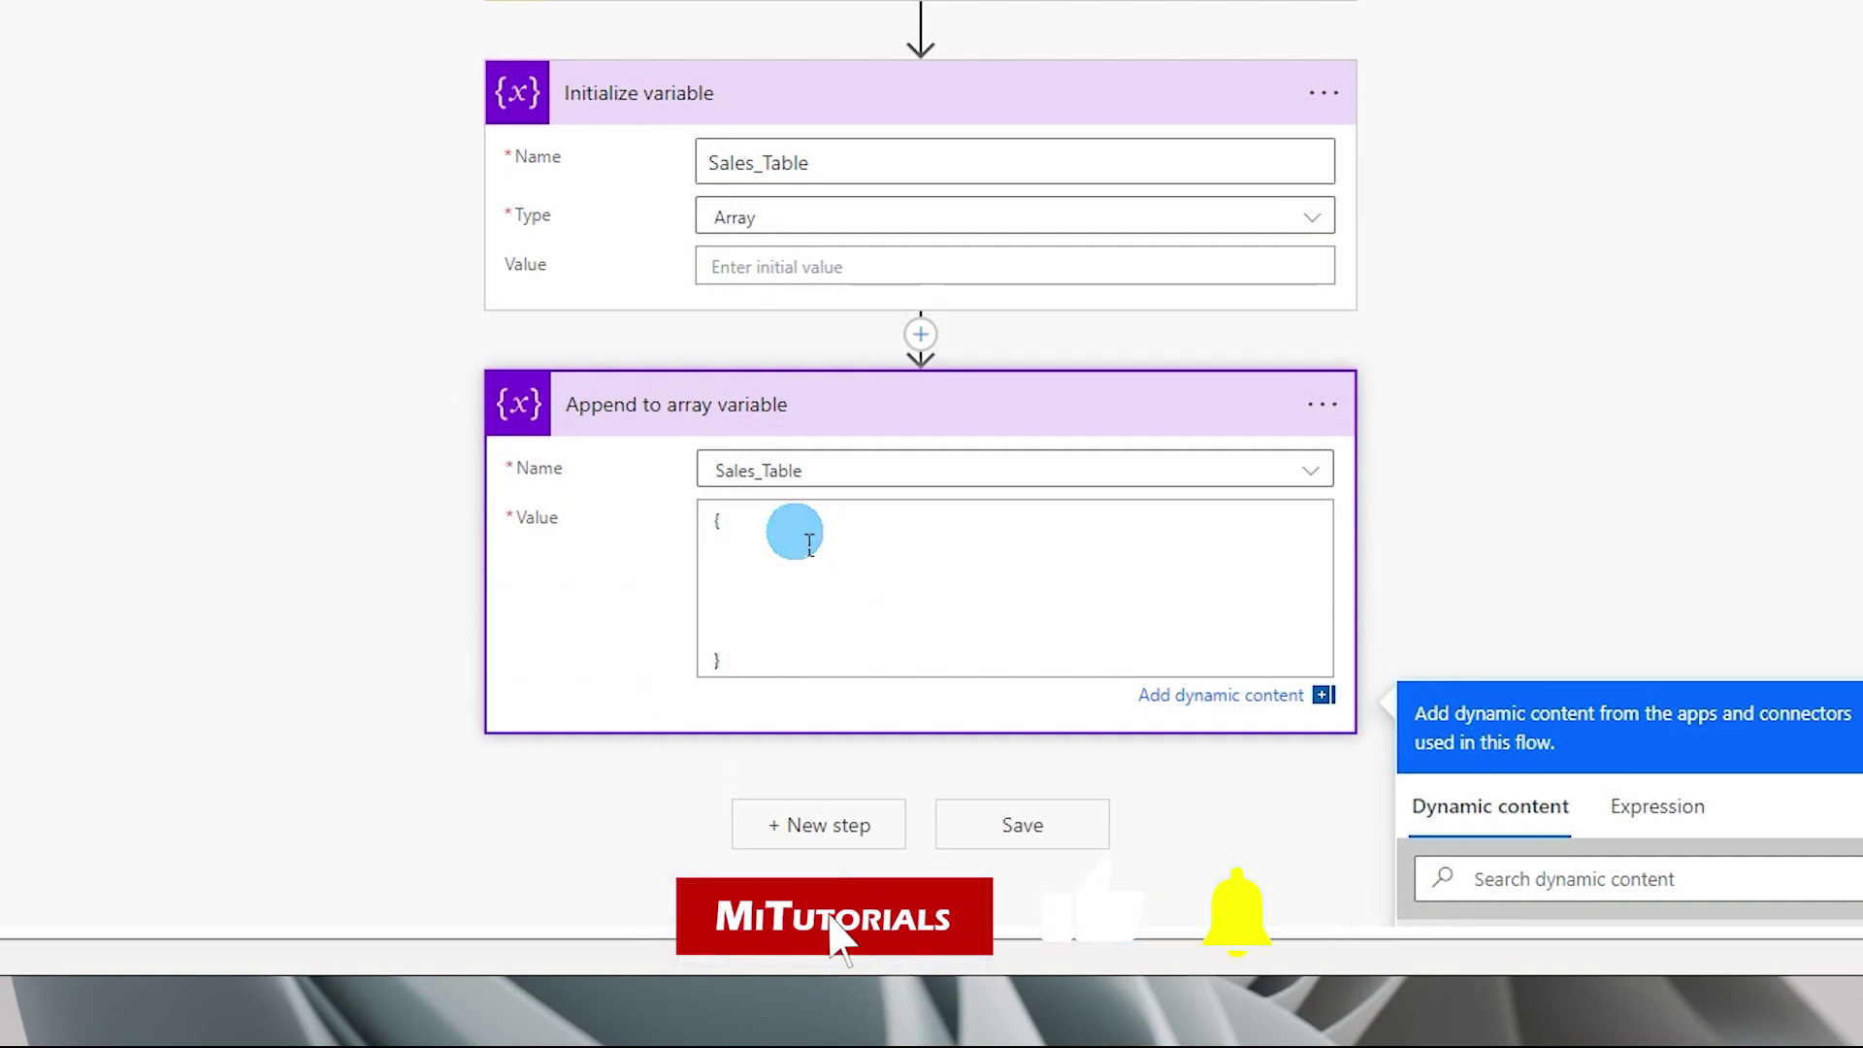
{"action": "left_click", "coordinate": [762, 582]}
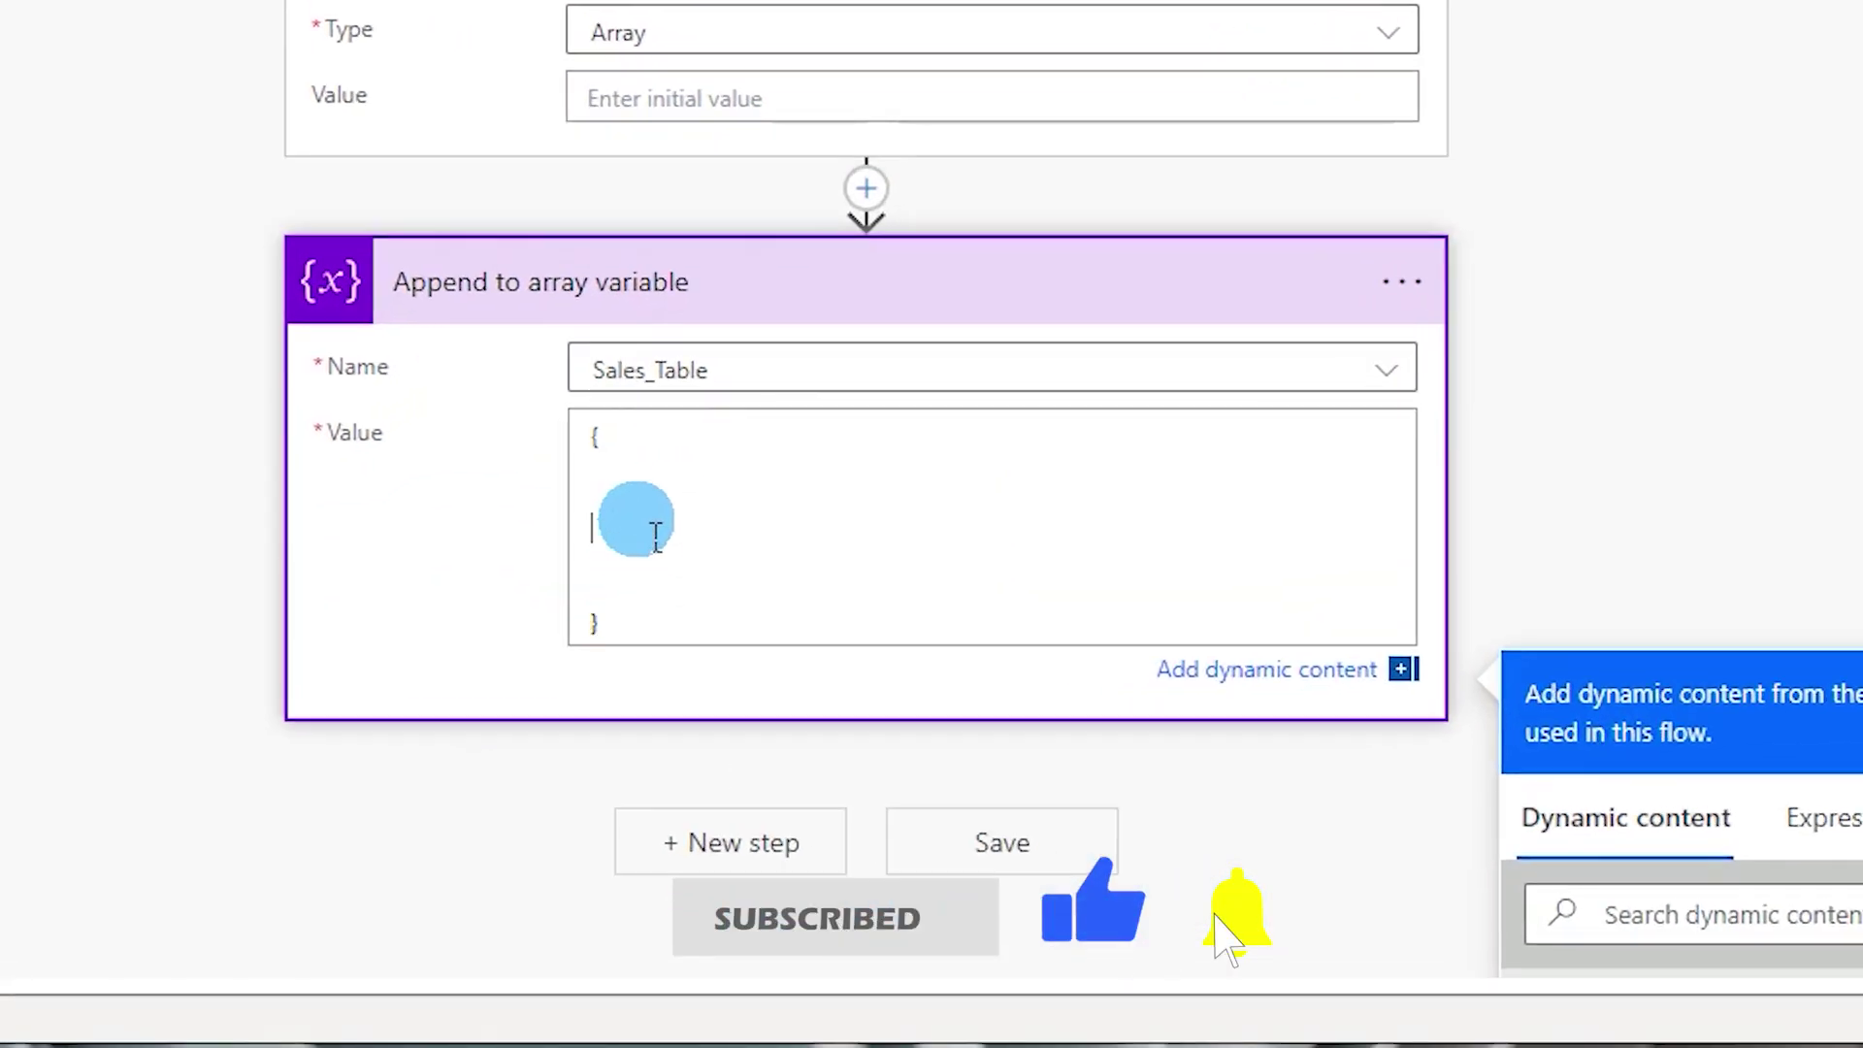
{"action": "left_click", "coordinate": [755, 548]}
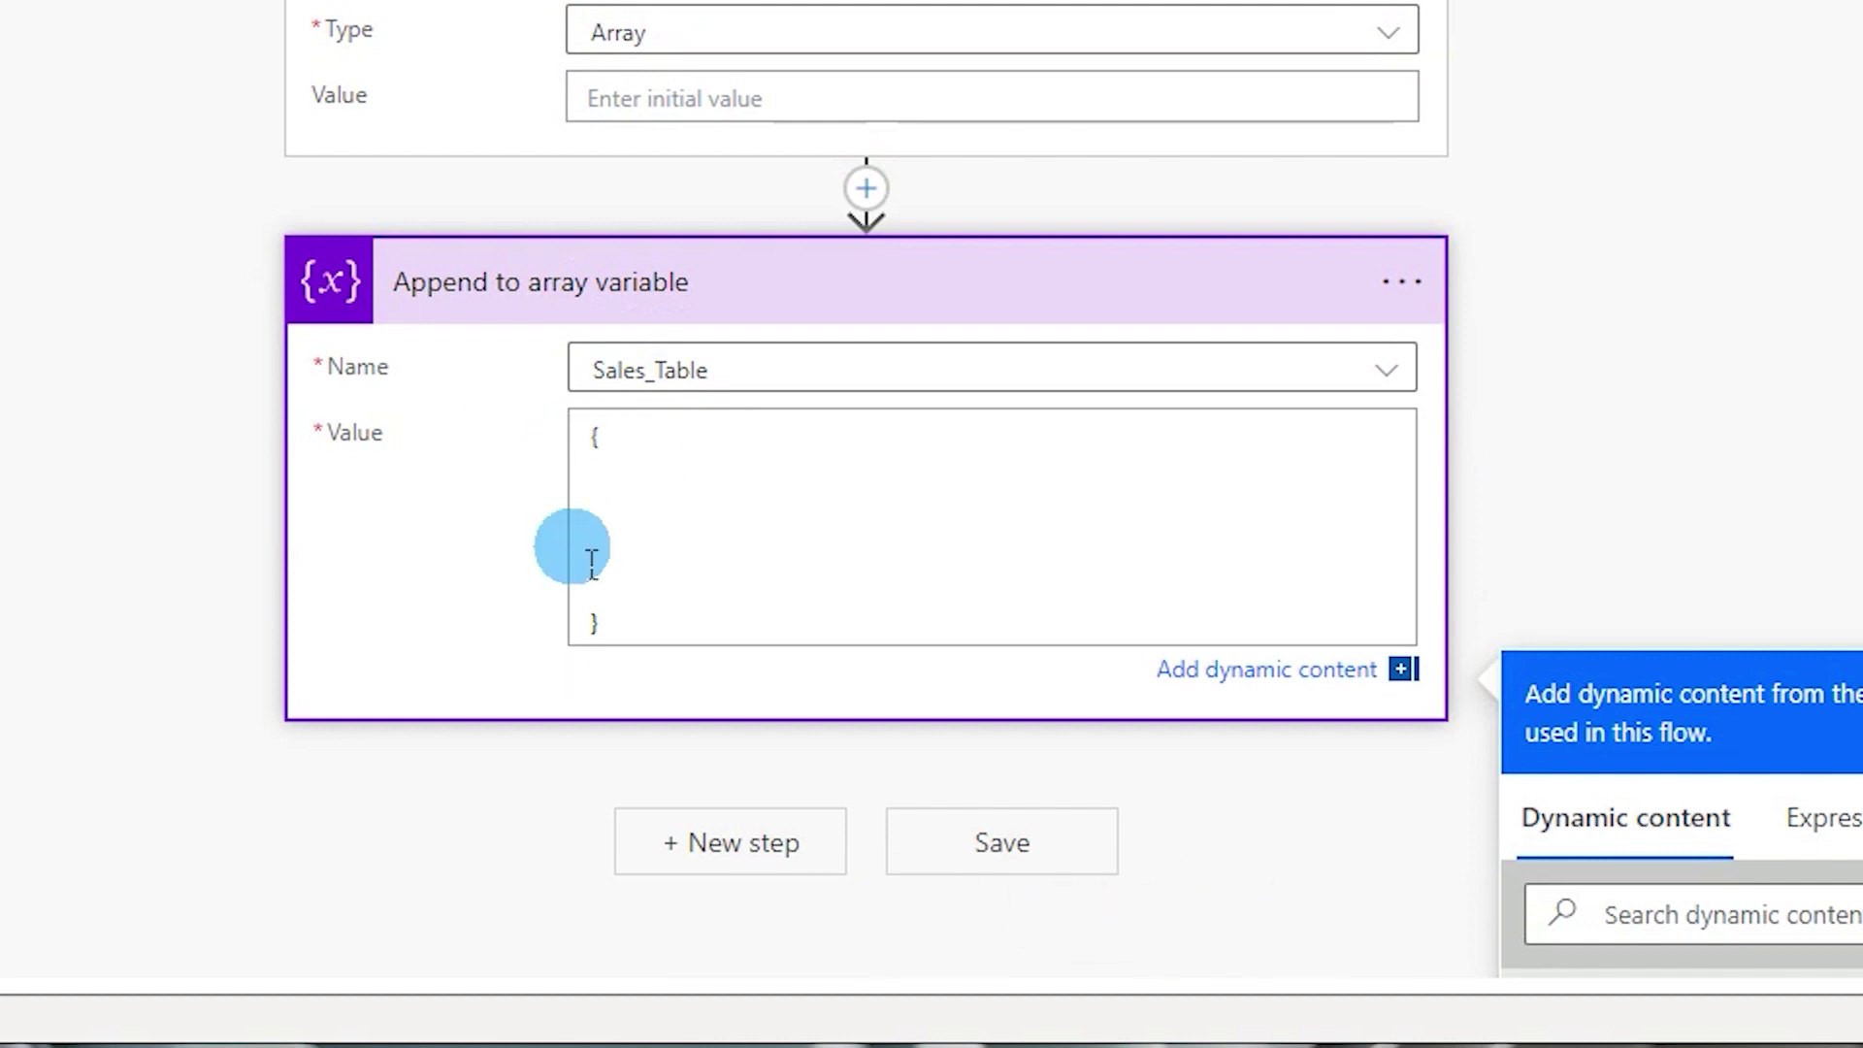
{"action": "left_click", "coordinate": [624, 516]}
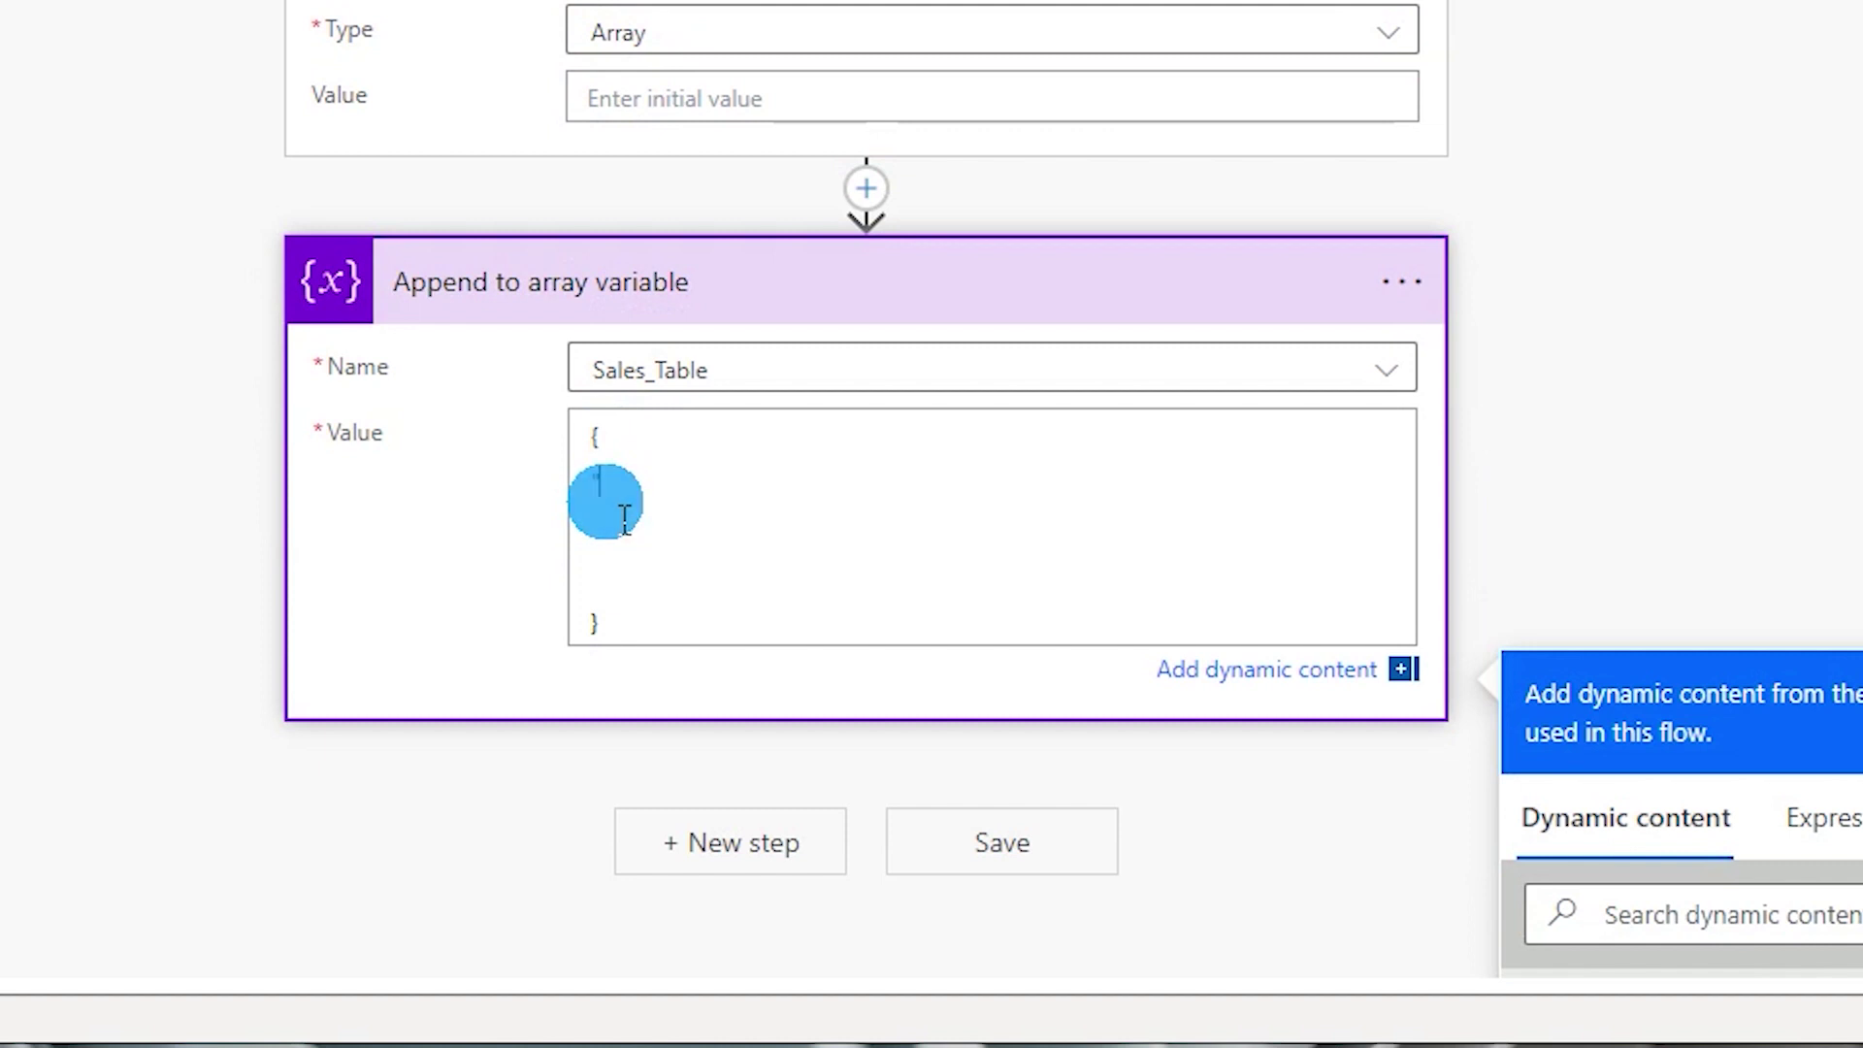
{"action": "type", "text": "\""}
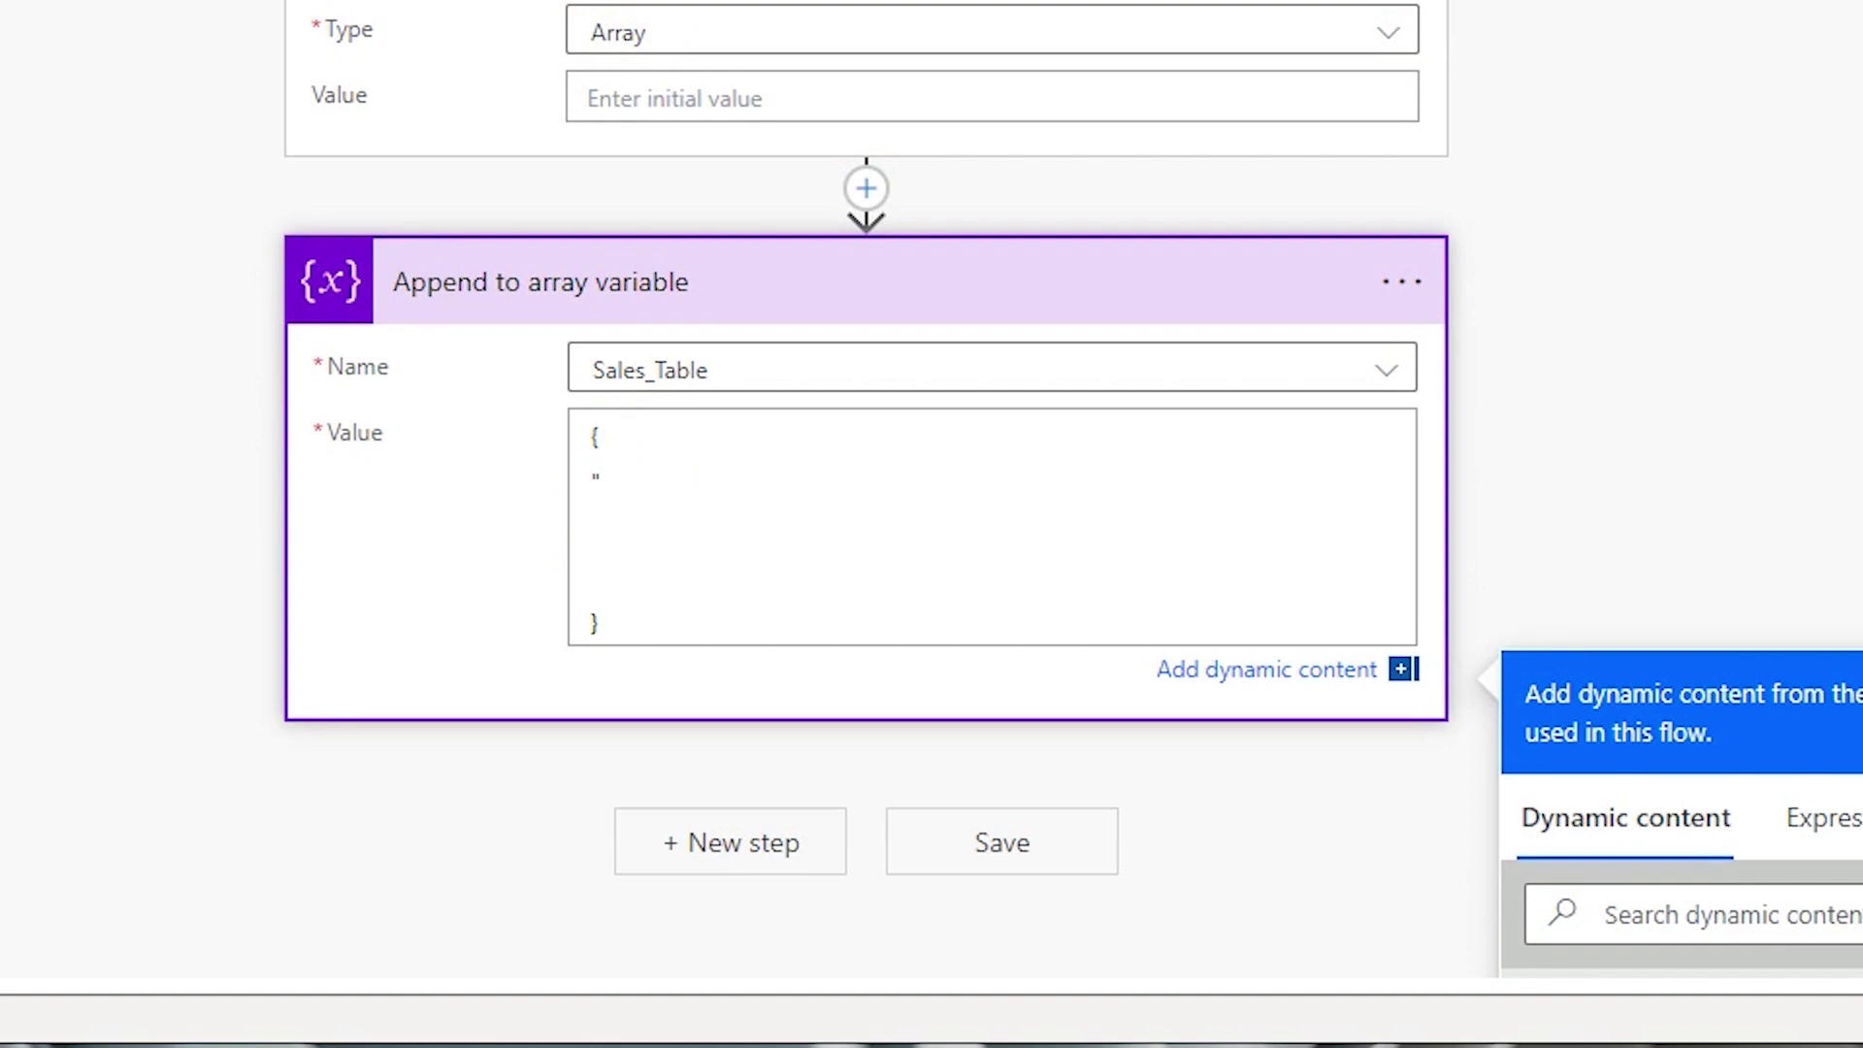
{"action": "left_click", "coordinate": [632, 506]}
{"action": "type", "text": "Country\""}
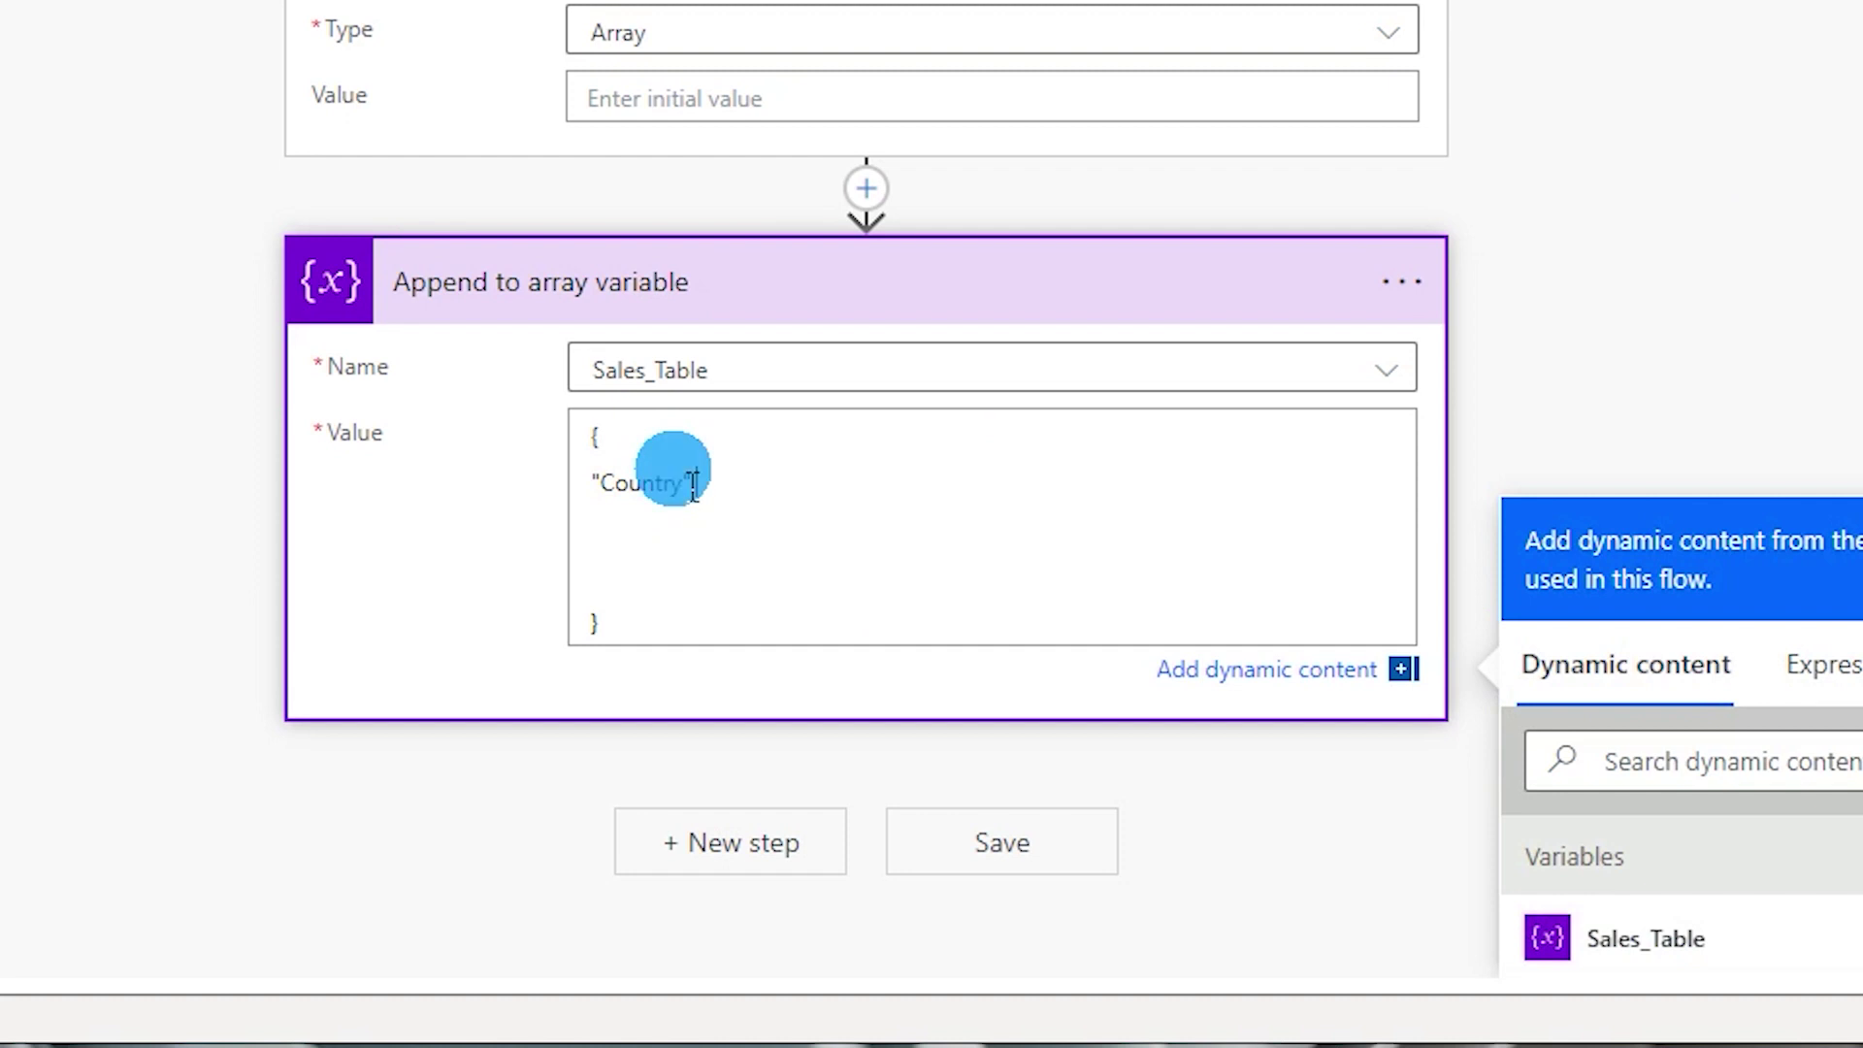
{"action": "type", "text": " :"}
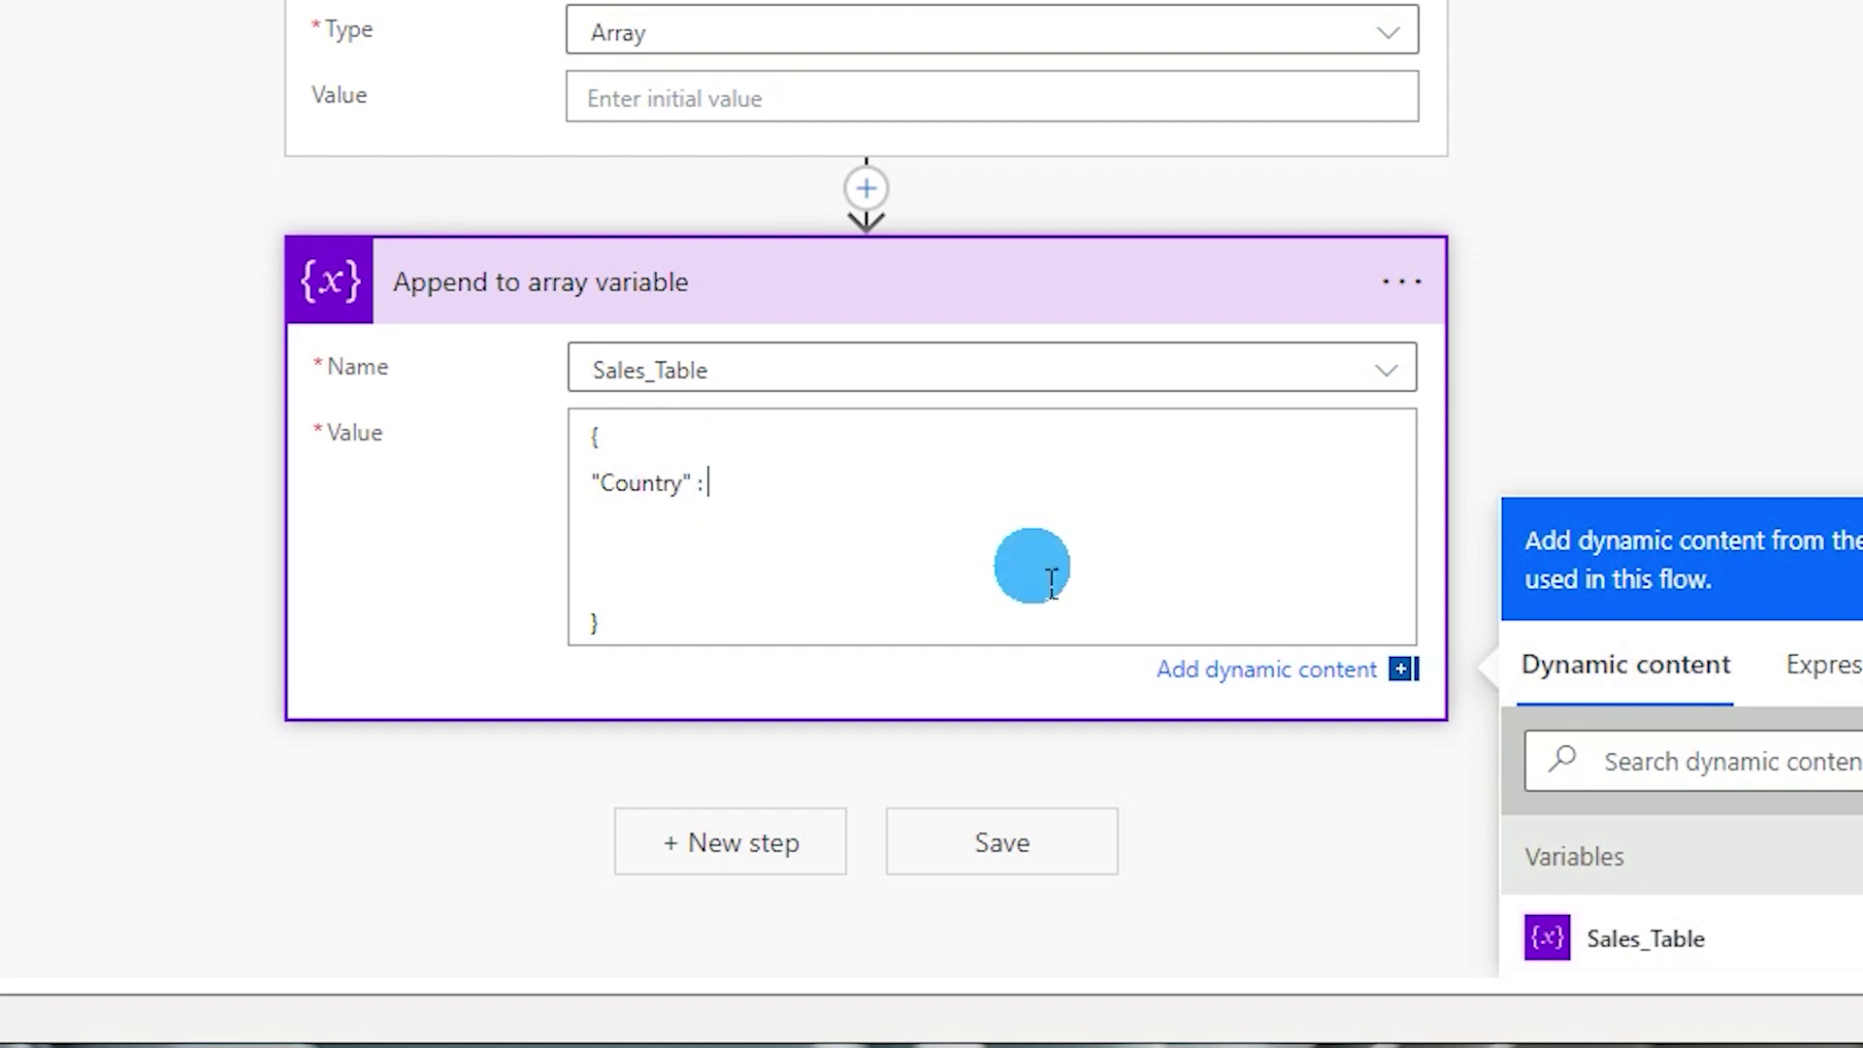
{"action": "type", "text": " \""}
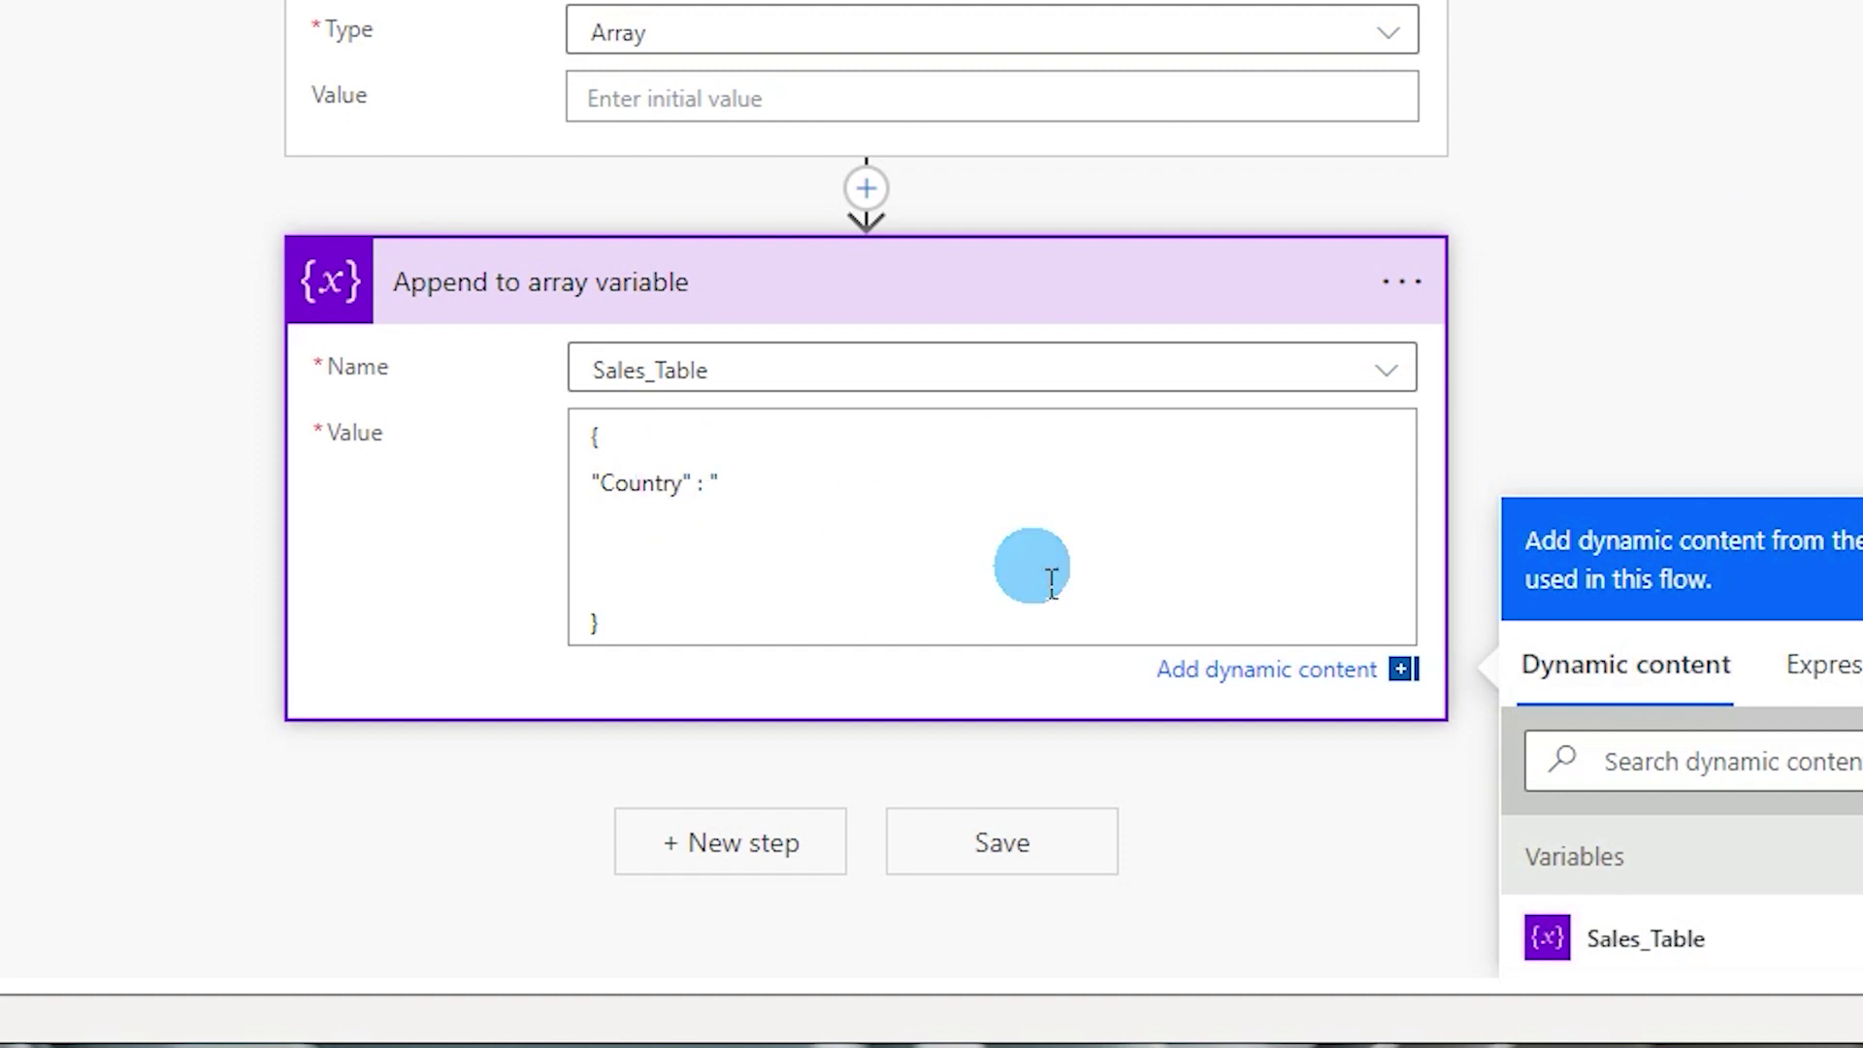
{"action": "scroll", "coordinate": [1843, 761], "scroll_direction": "down", "scroll_amount": 3}
{"action": "scroll", "coordinate": [1844, 767], "scroll_direction": "down", "scroll_amount": 2}
{"action": "left_click", "coordinate": [1705, 349]}
{"action": "type", "text": "Count"}
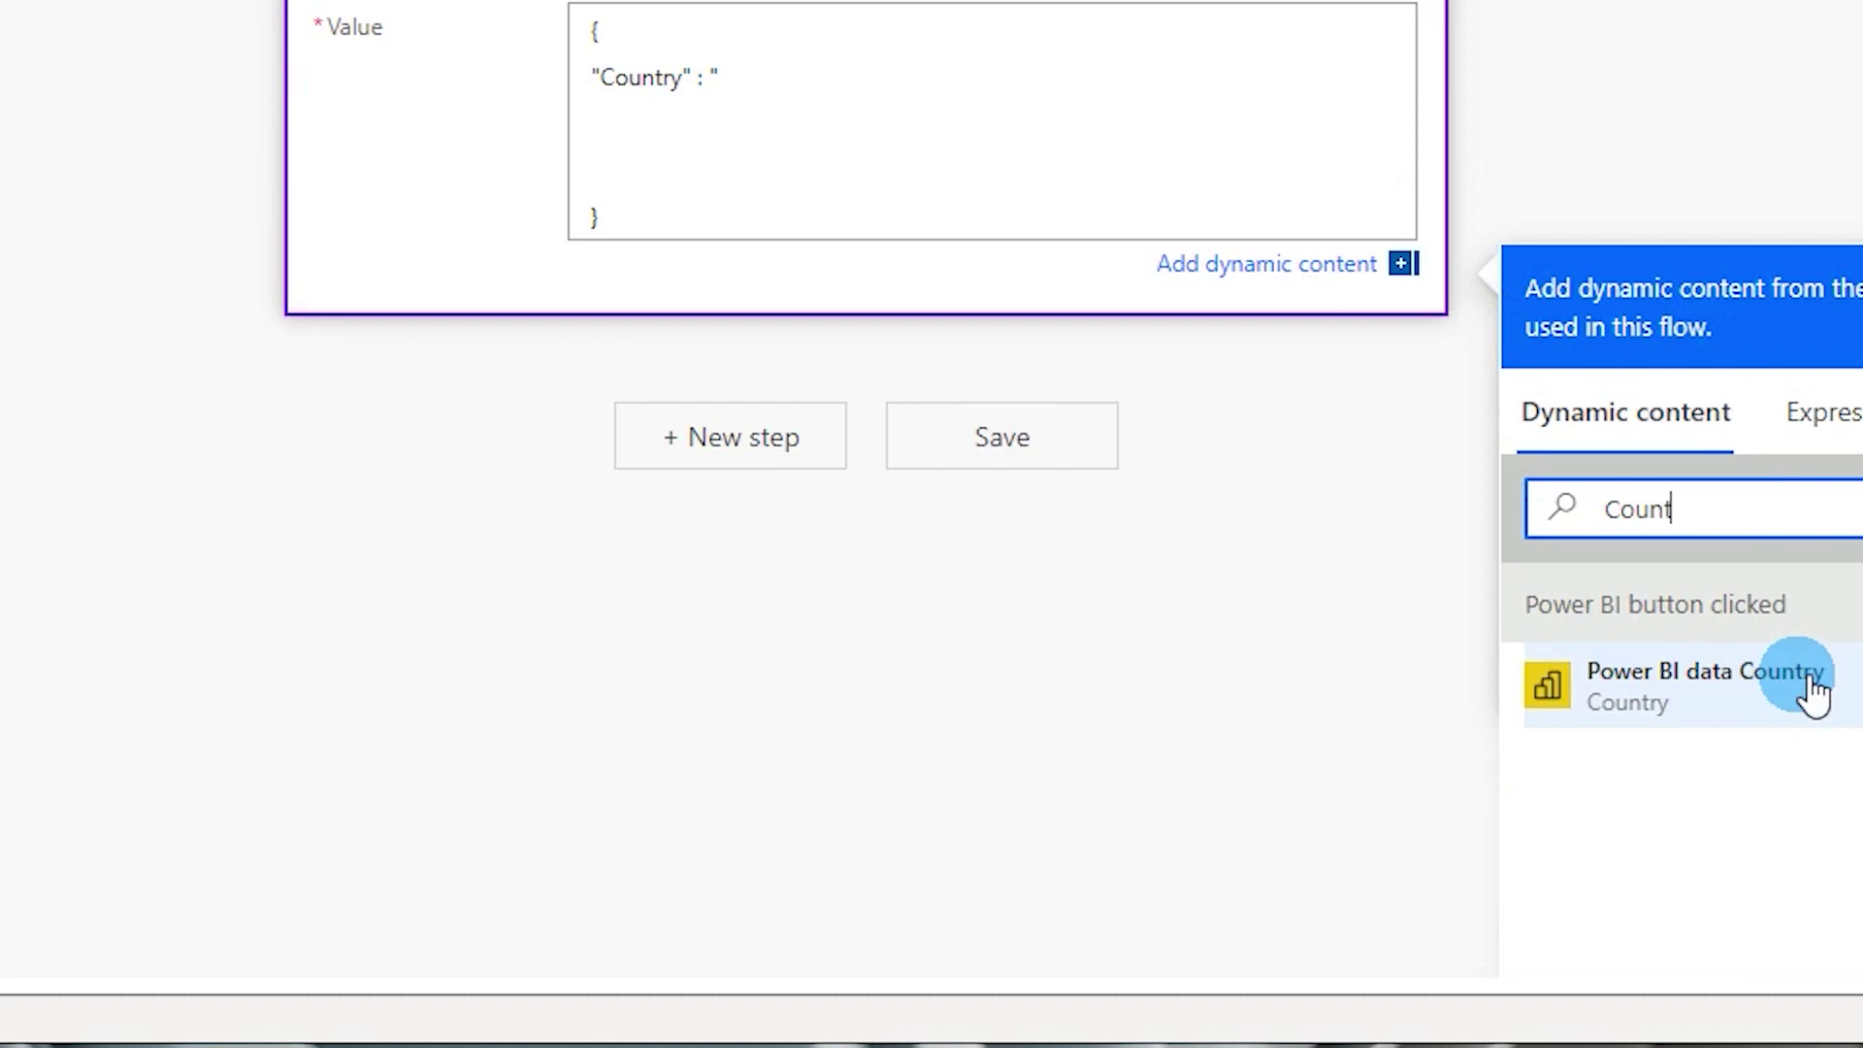
{"action": "left_click", "coordinate": [1703, 714]}
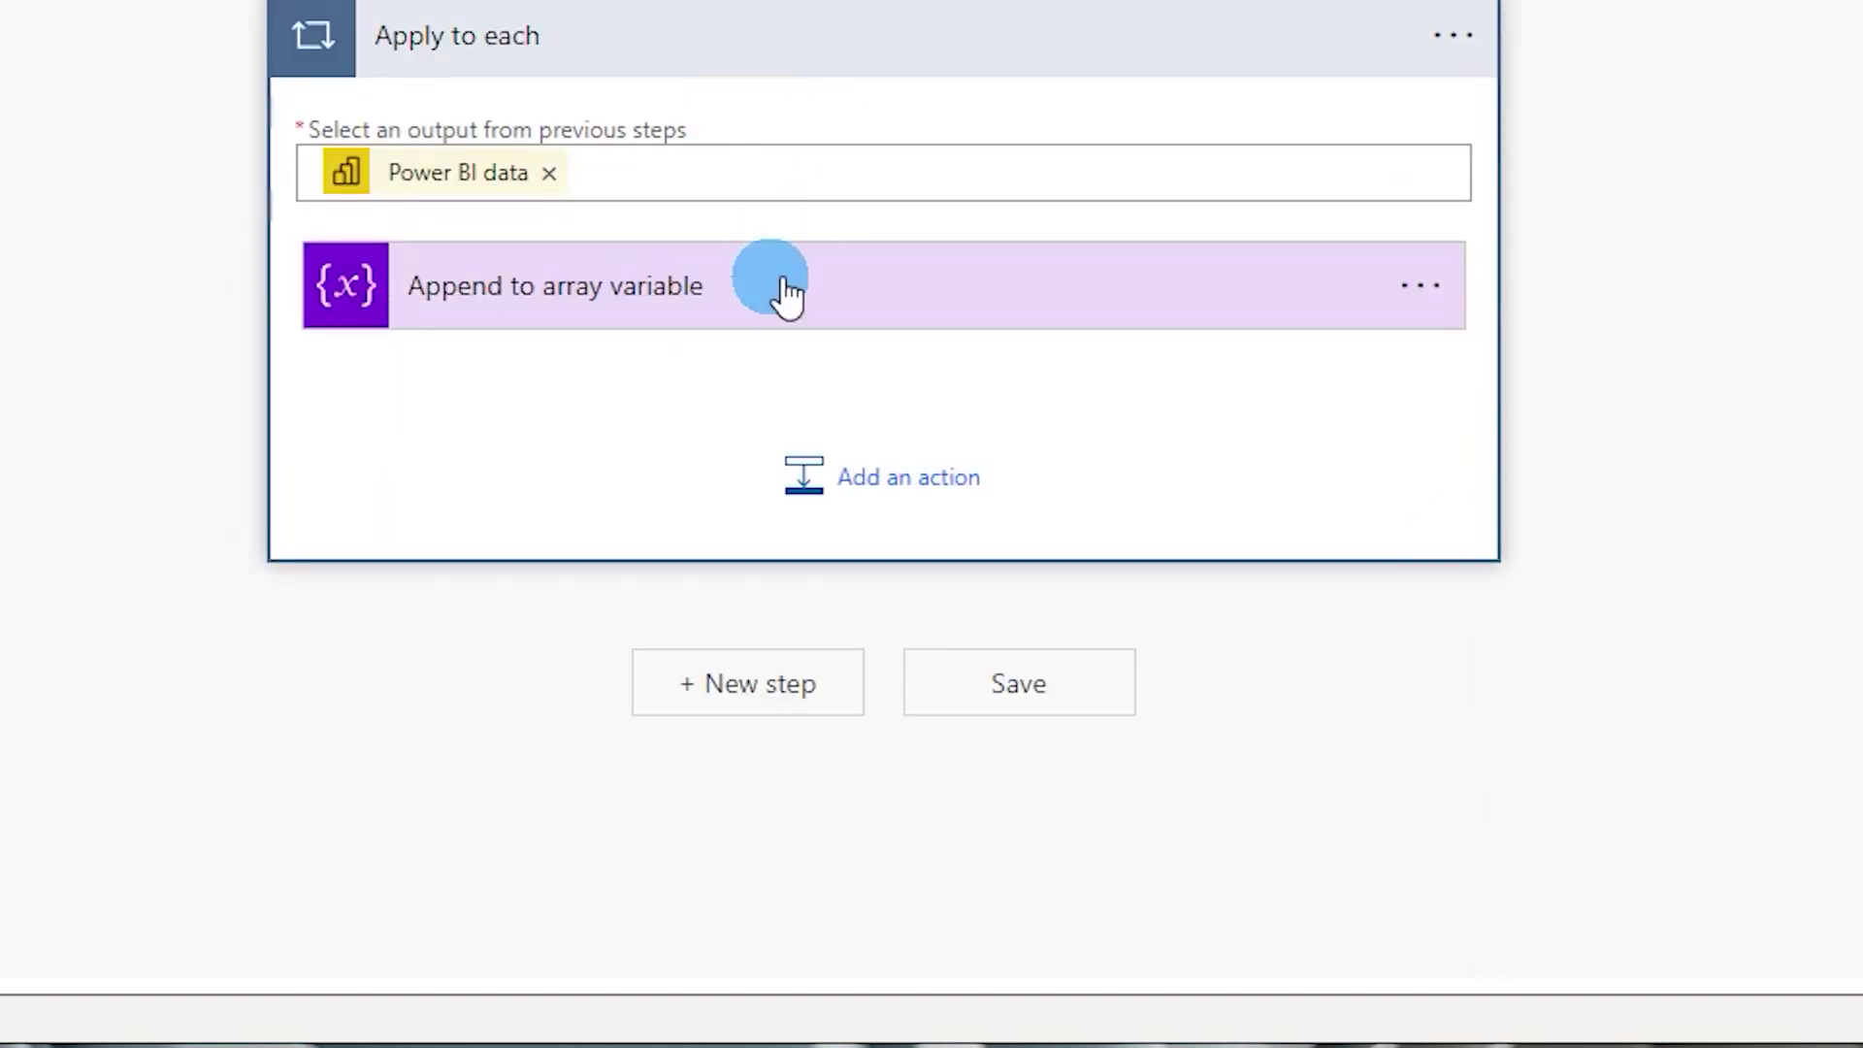
Add an "Order ID" key mapped to the Power BI Order ID field.
{"action": "left_click", "coordinate": [871, 320]}
{"action": "scroll", "coordinate": [1019, 457], "scroll_direction": "down", "scroll_amount": 8}
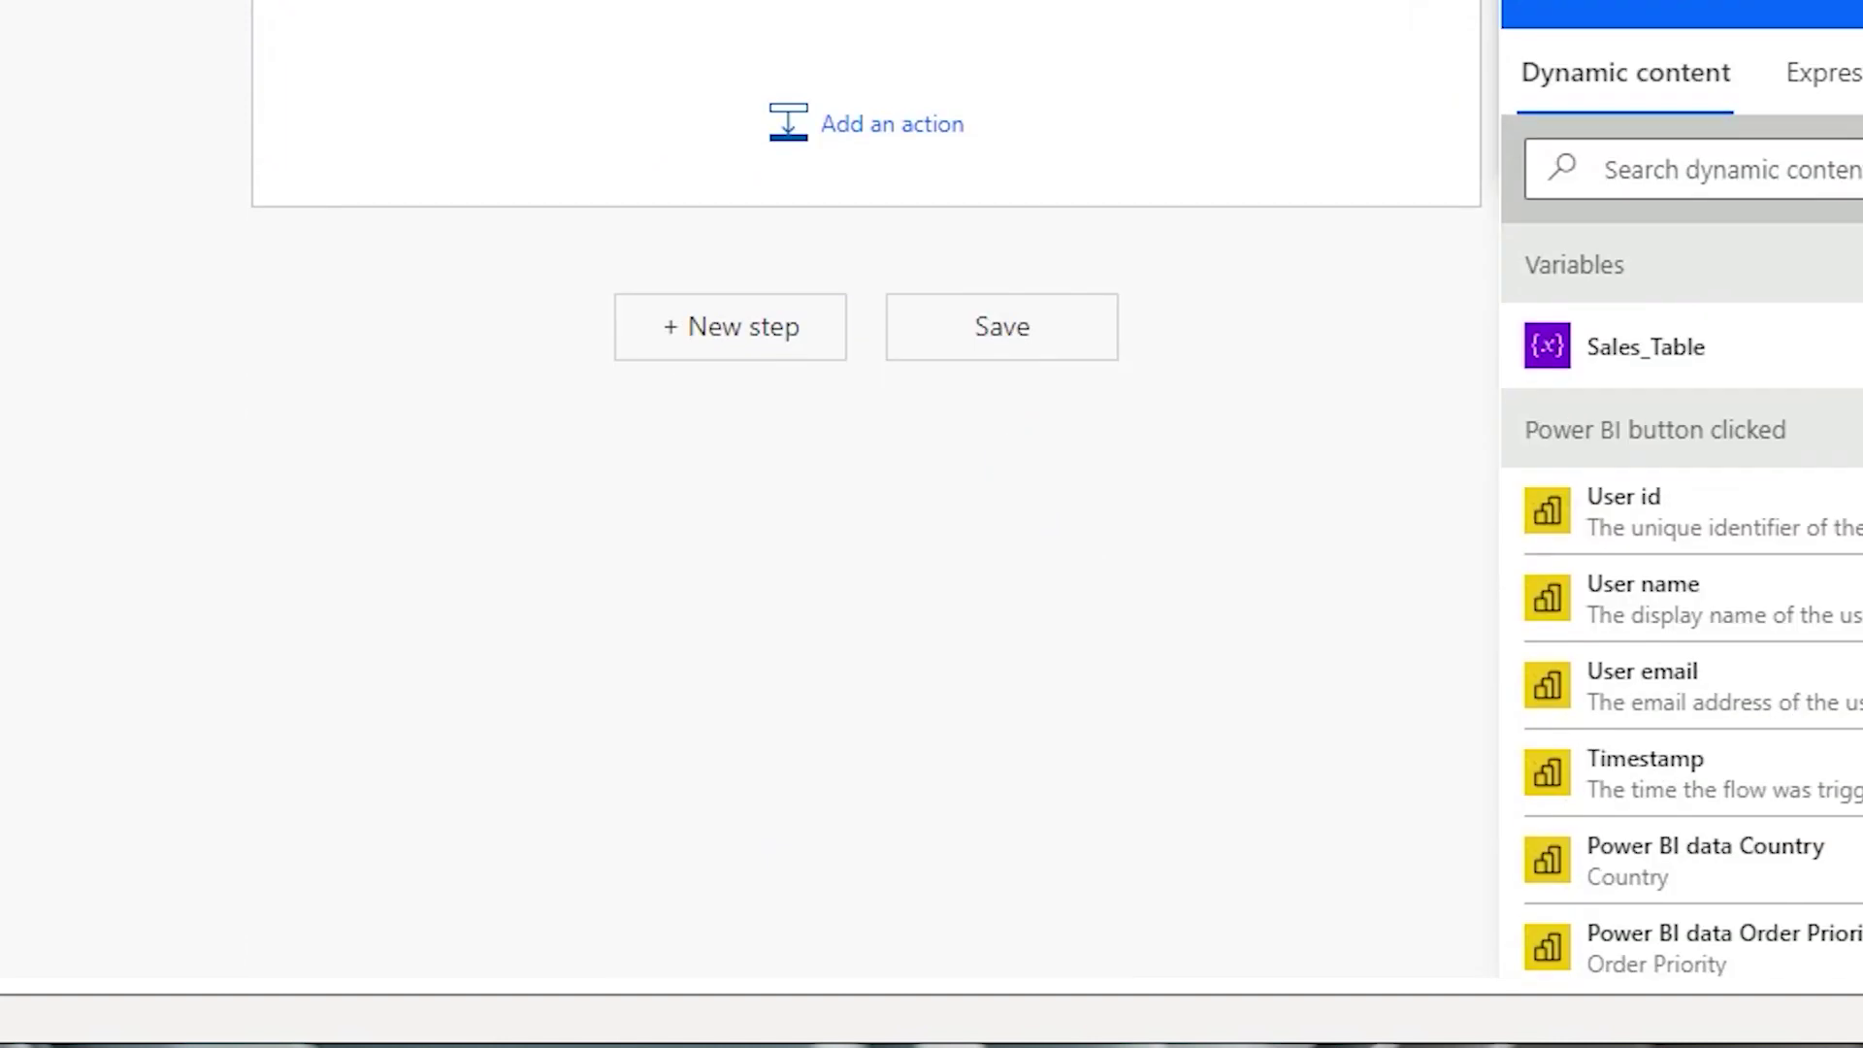
{"action": "scroll", "coordinate": [1018, 457], "scroll_direction": "up", "scroll_amount": 4}
{"action": "scroll", "coordinate": [894, 175], "scroll_direction": "up", "scroll_amount": 1}
{"action": "left_click", "coordinate": [1073, 140]}
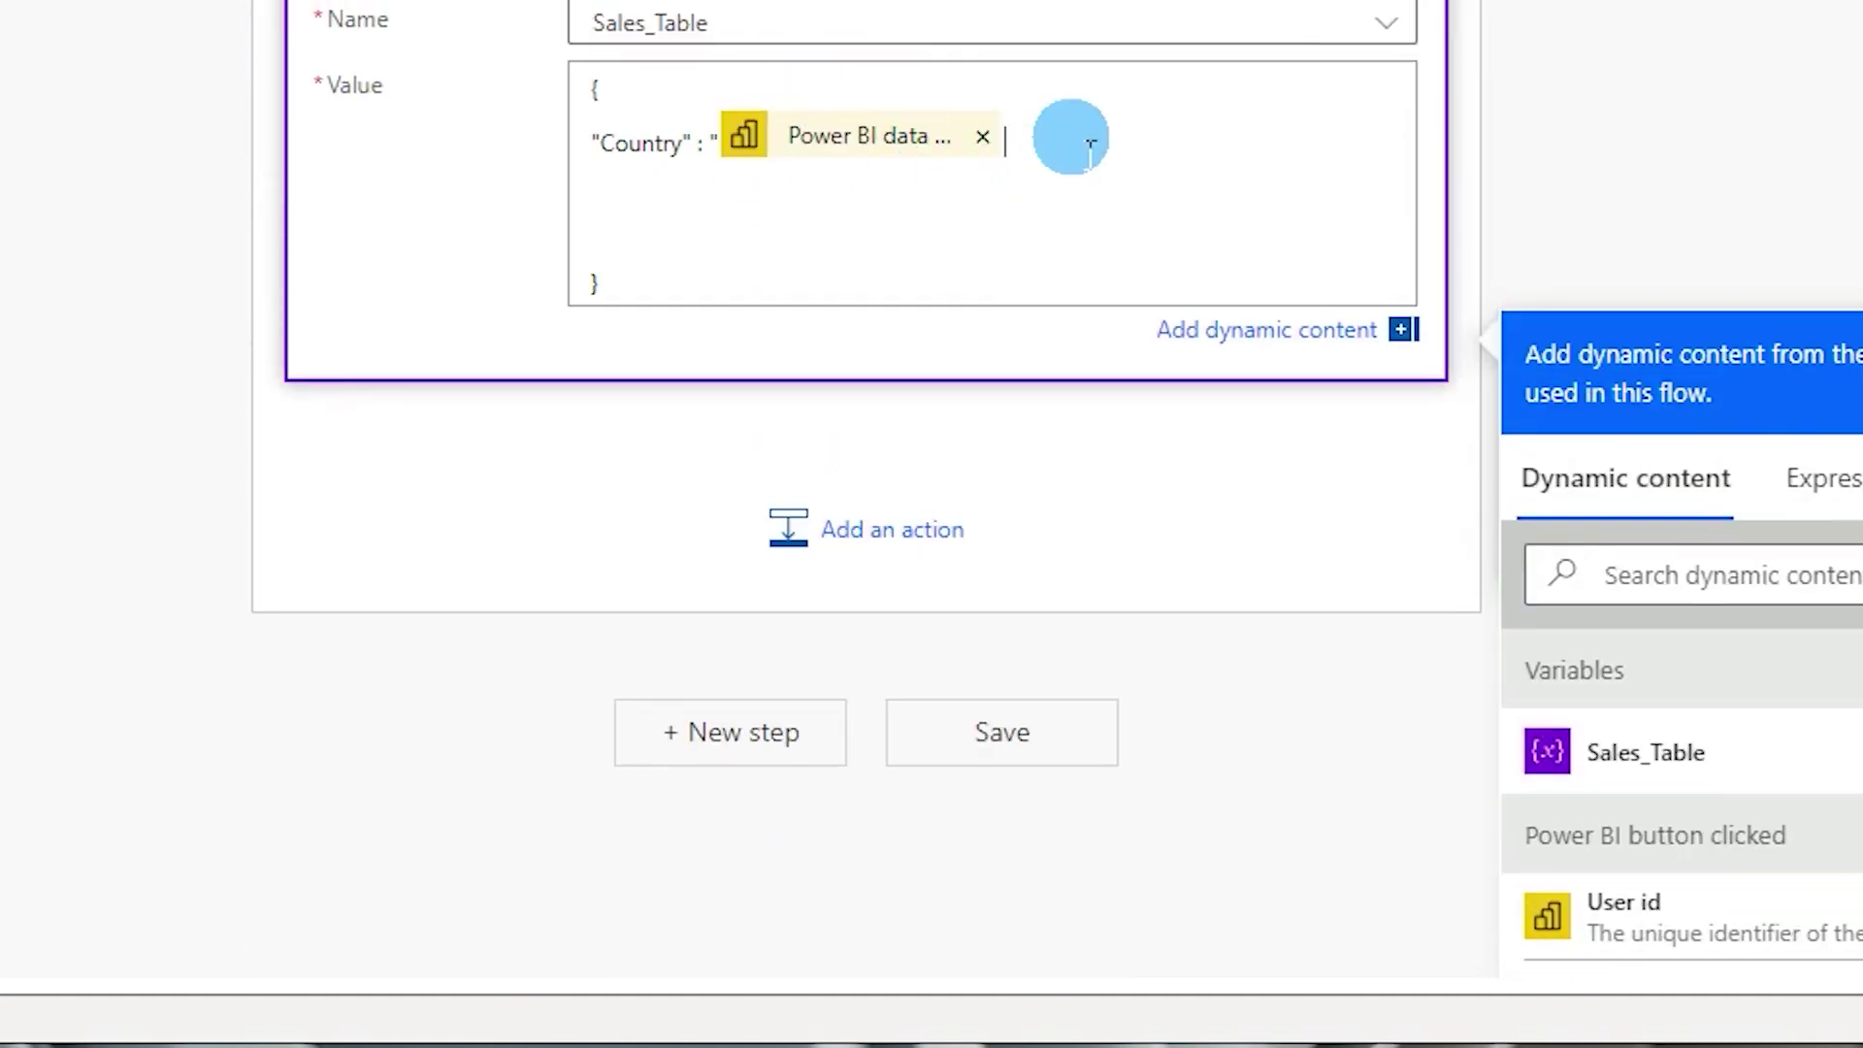
{"action": "type", "text": "\""}
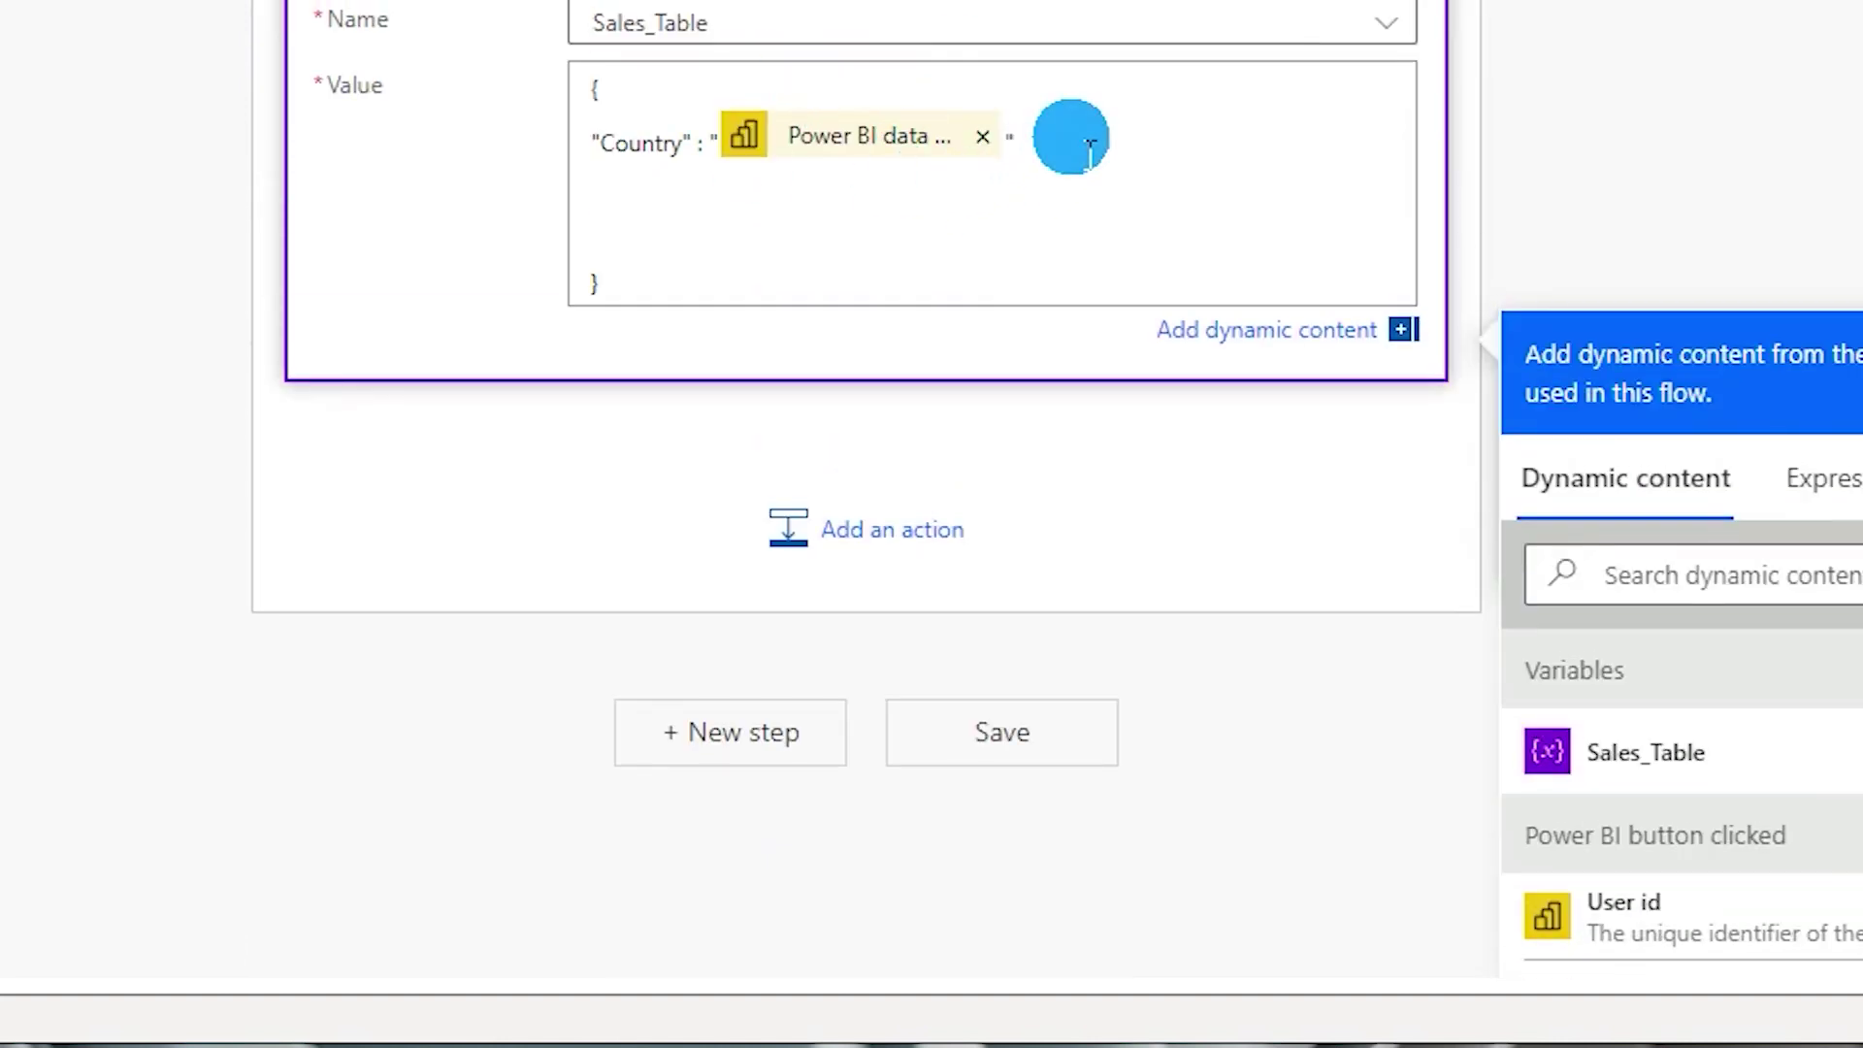
{"action": "type", "text": ","}
{"action": "key", "text": "Return"}
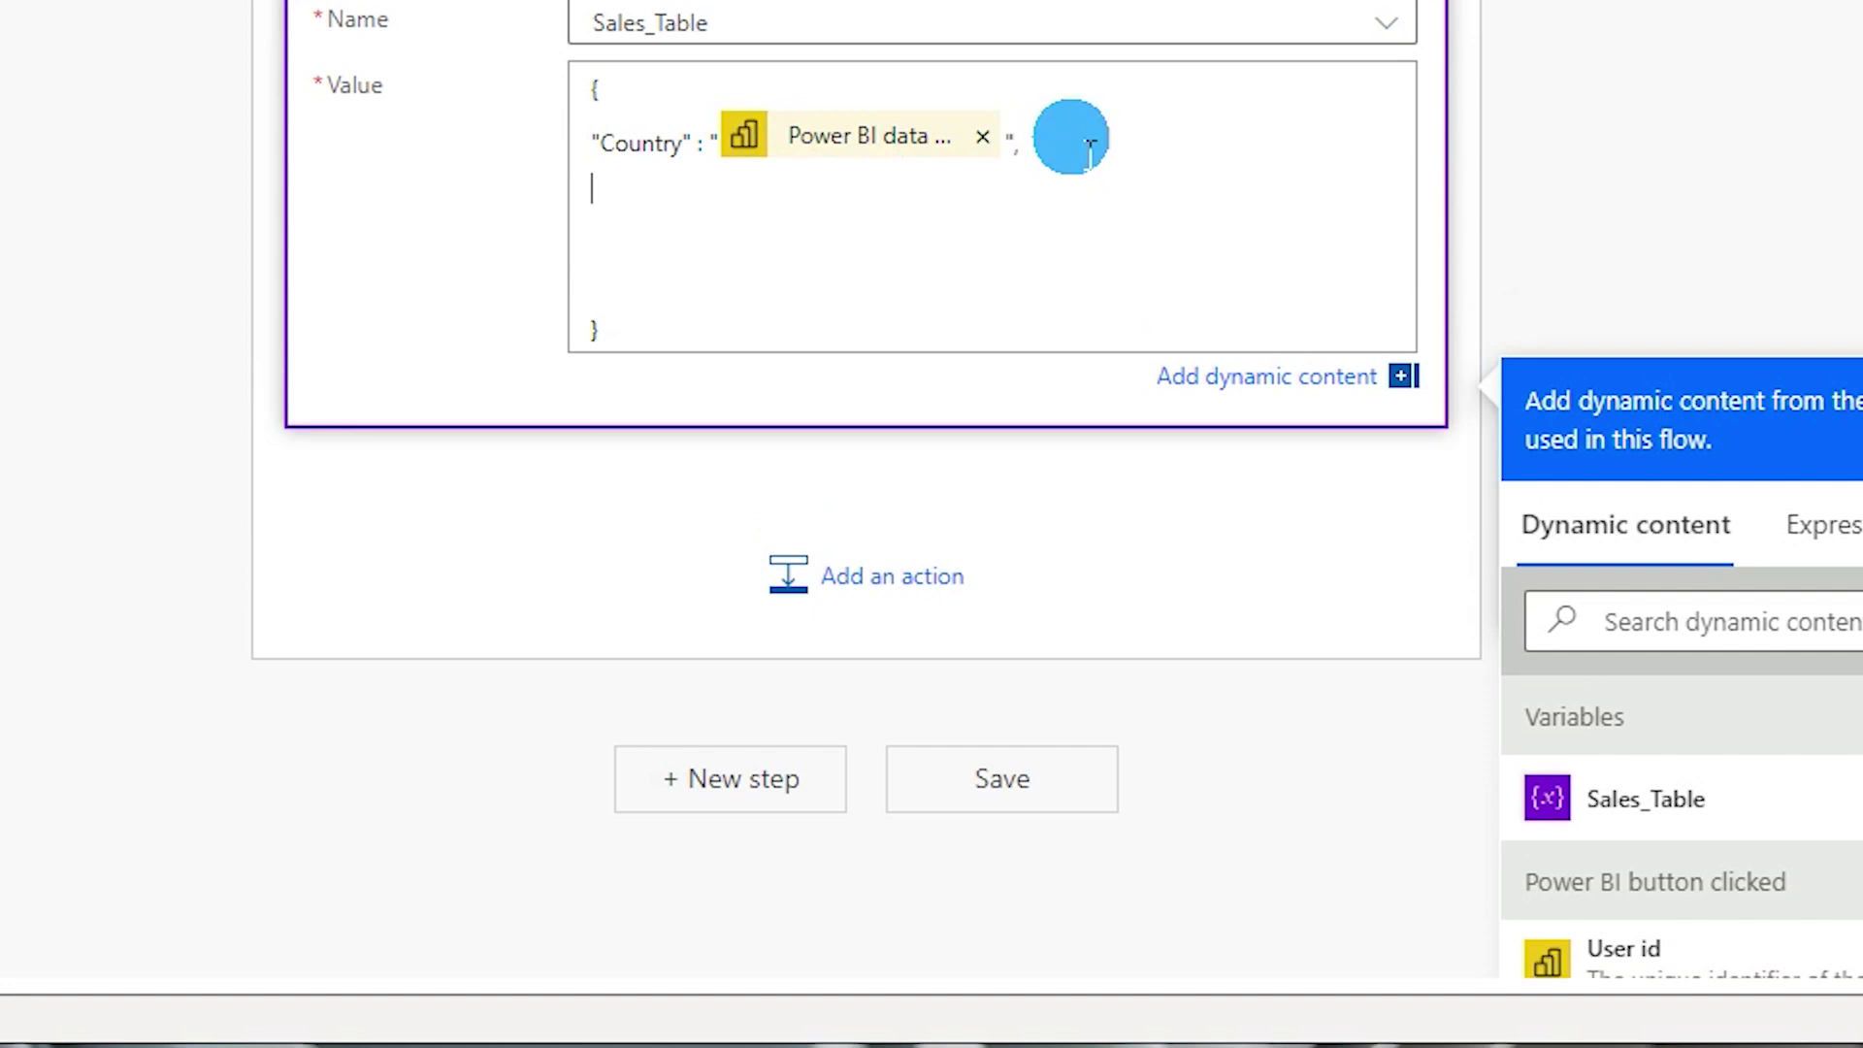
{"action": "type", "text": "\""}
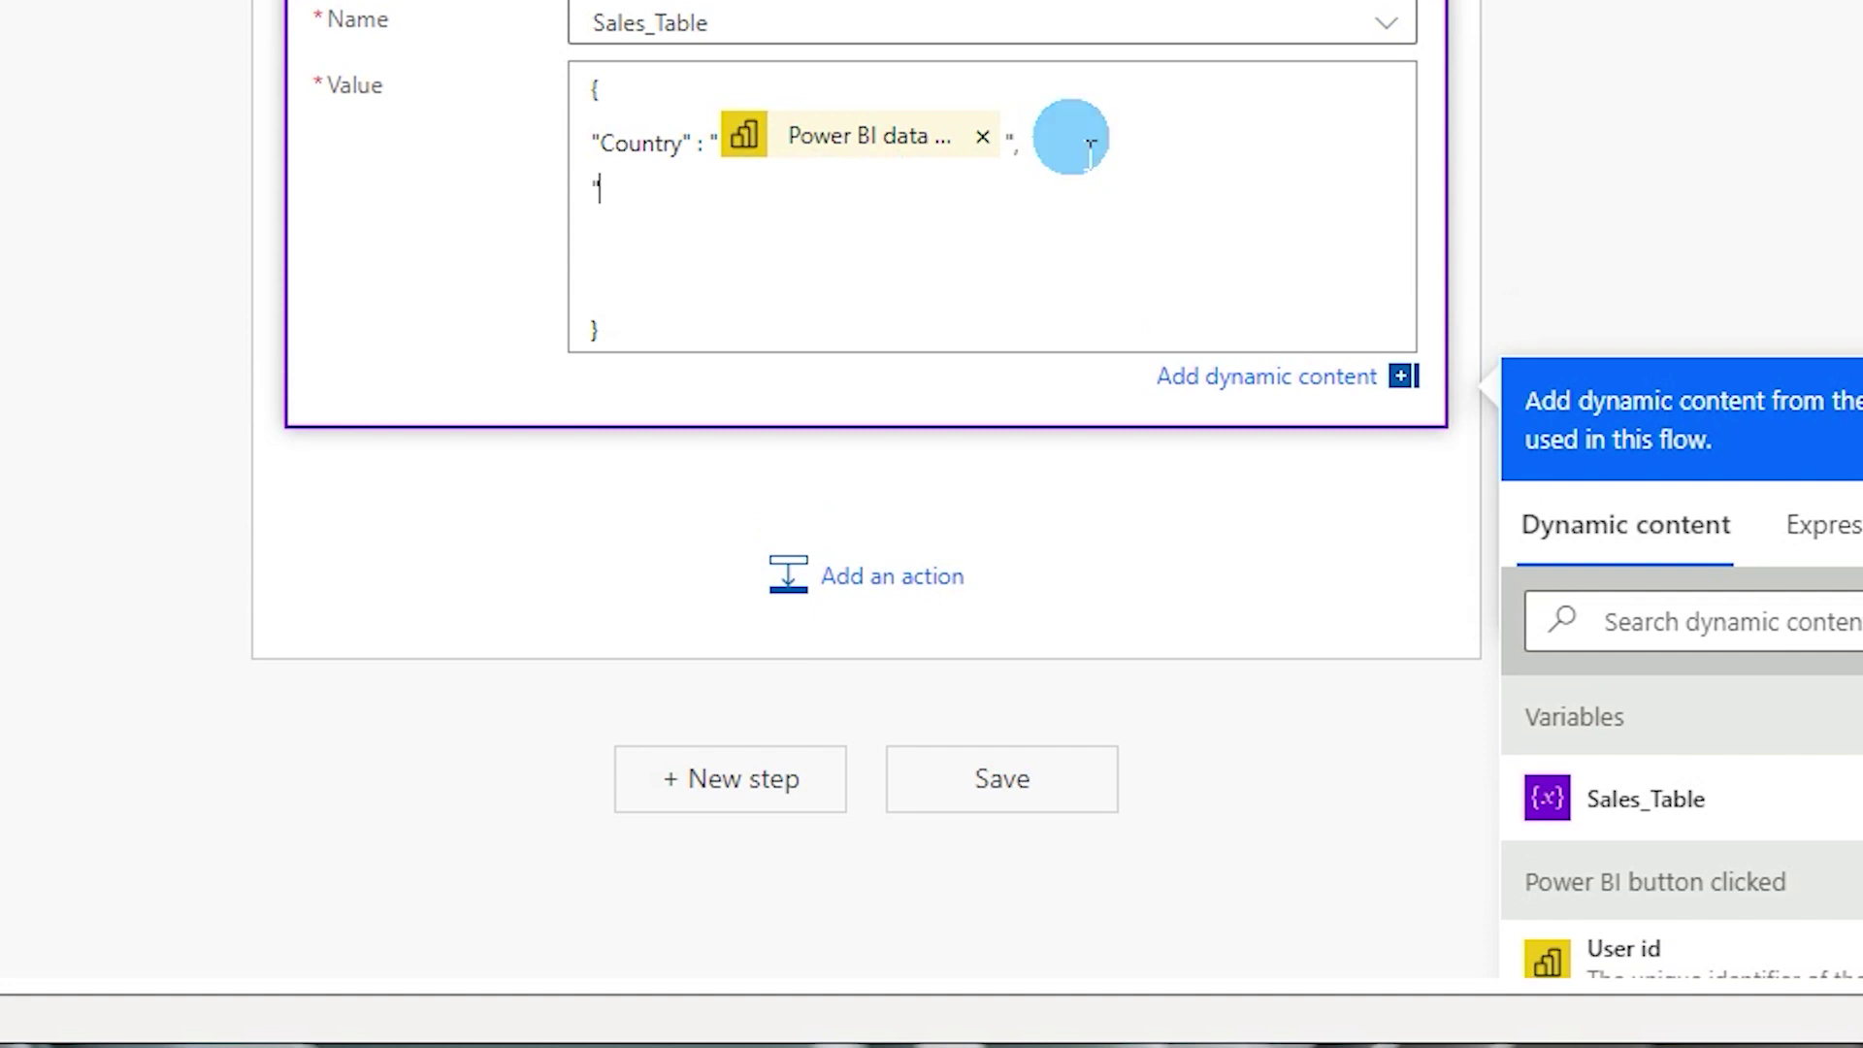
{"action": "type", "text": "Order ID\" :"}
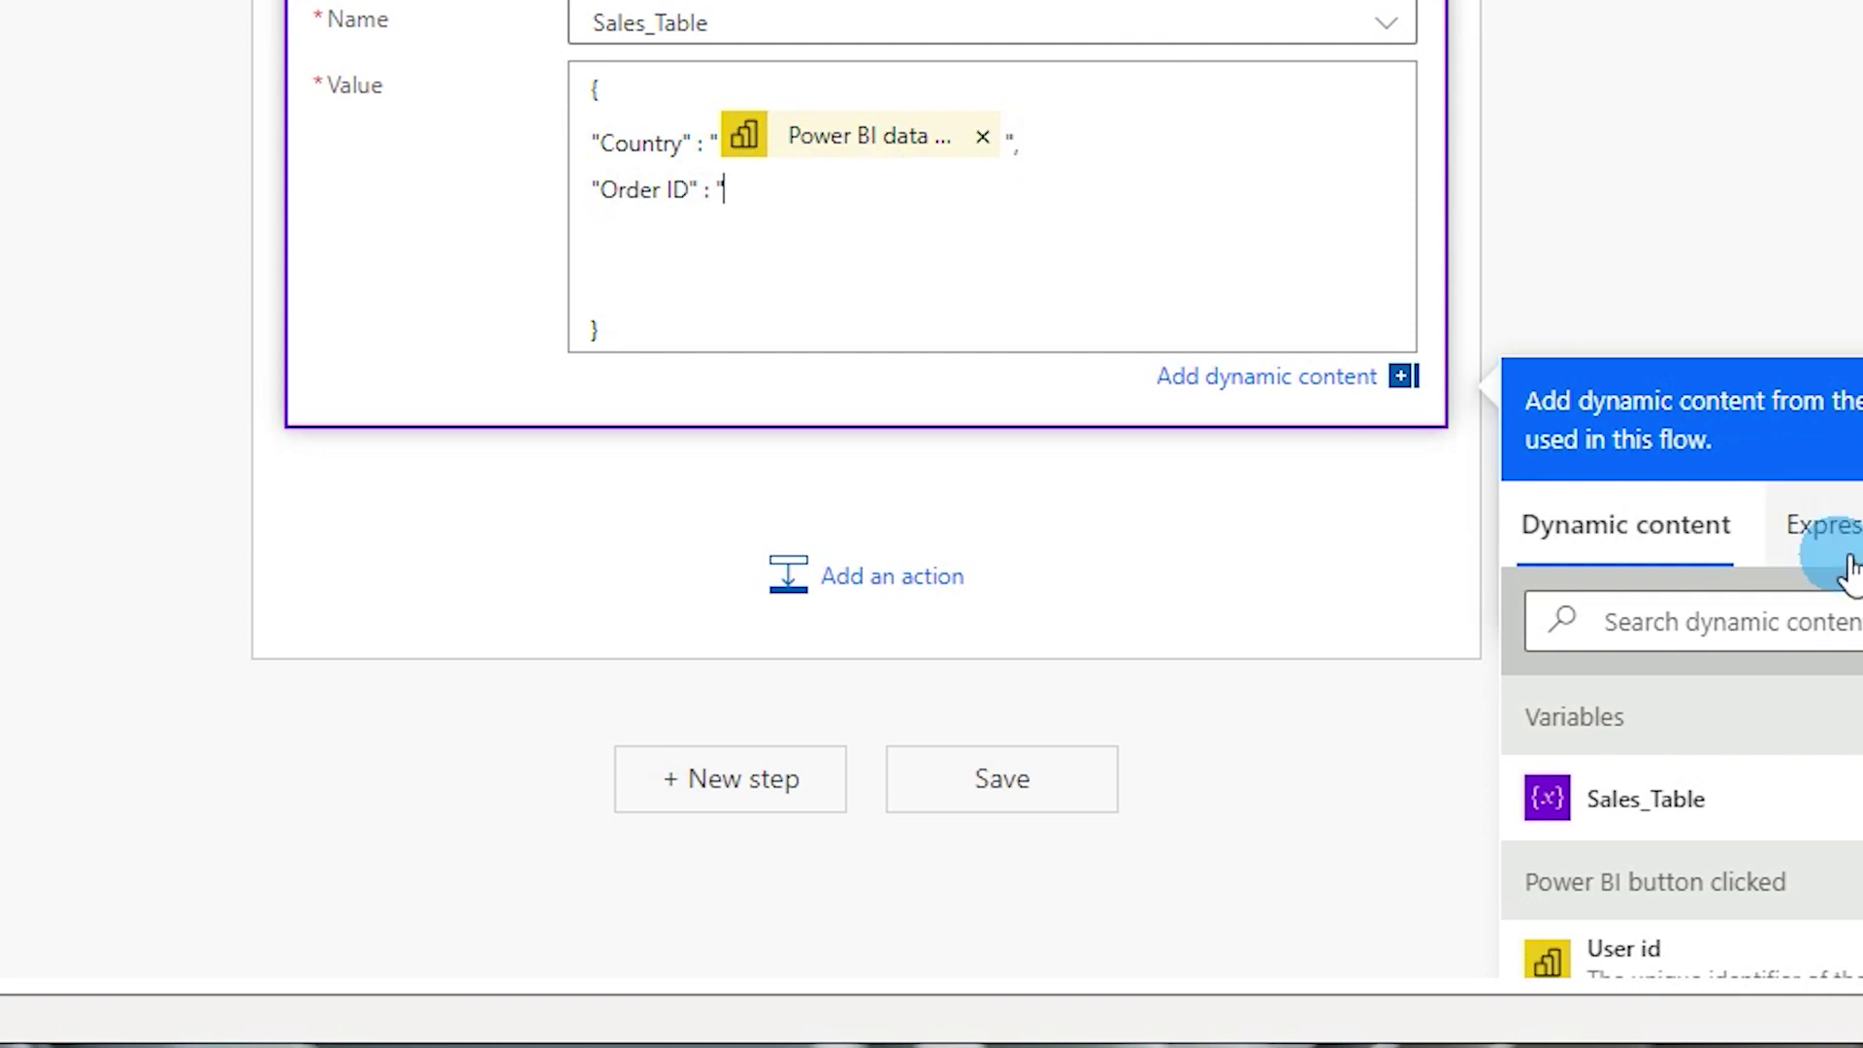
{"action": "left_click", "coordinate": [1844, 619]}
{"action": "type", "text": "orde"}
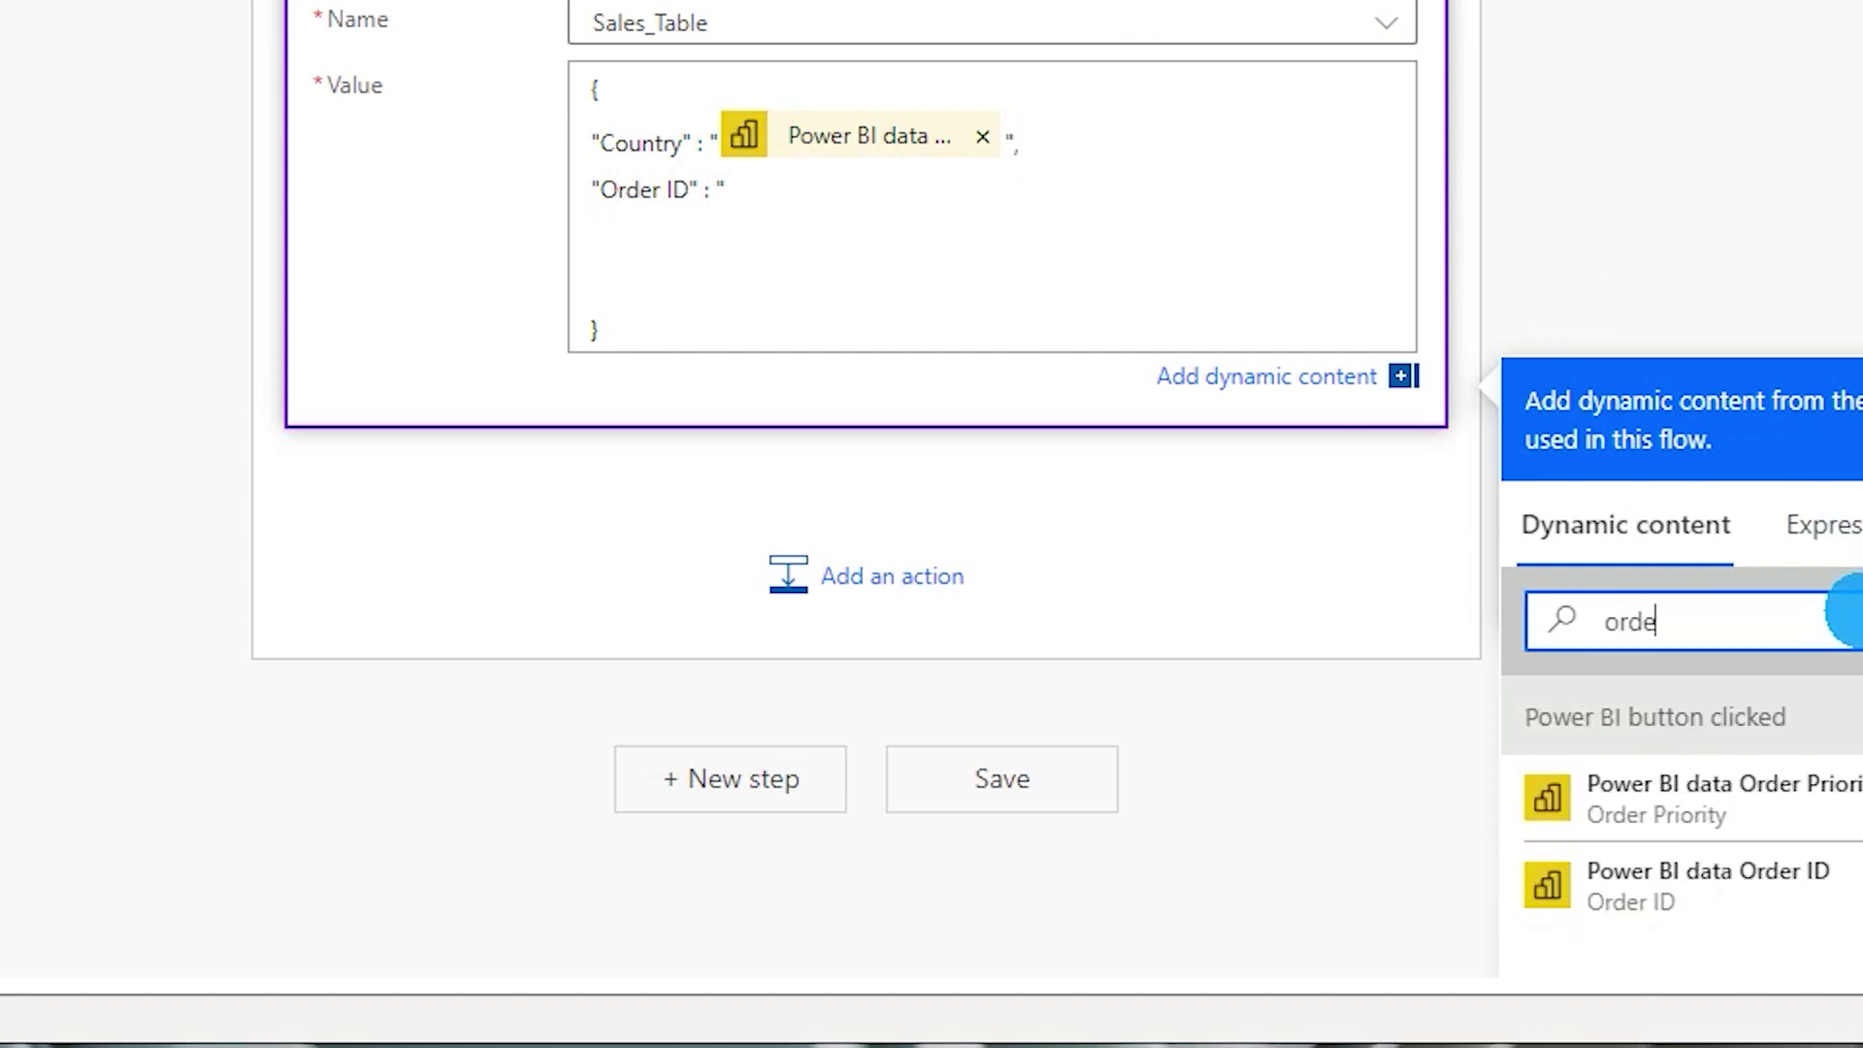
{"action": "left_click", "coordinate": [1767, 902]}
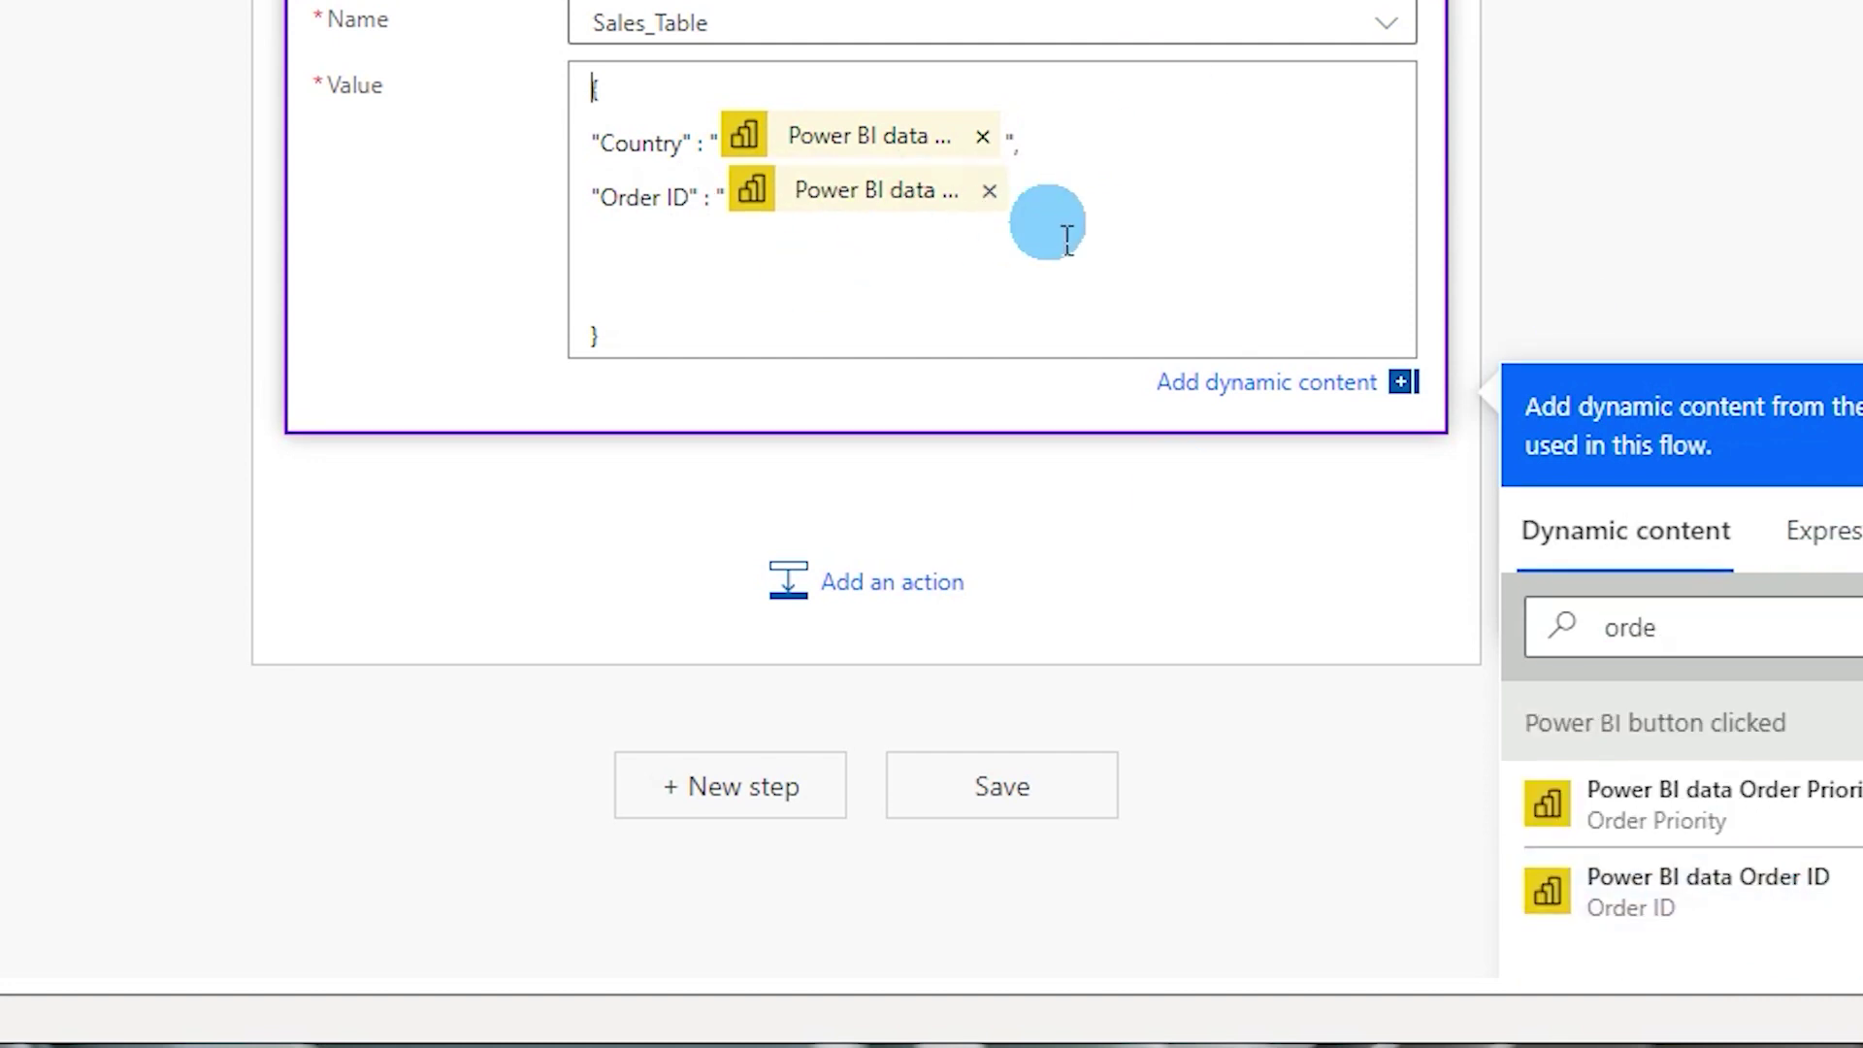
{"action": "type", "text": "\""}
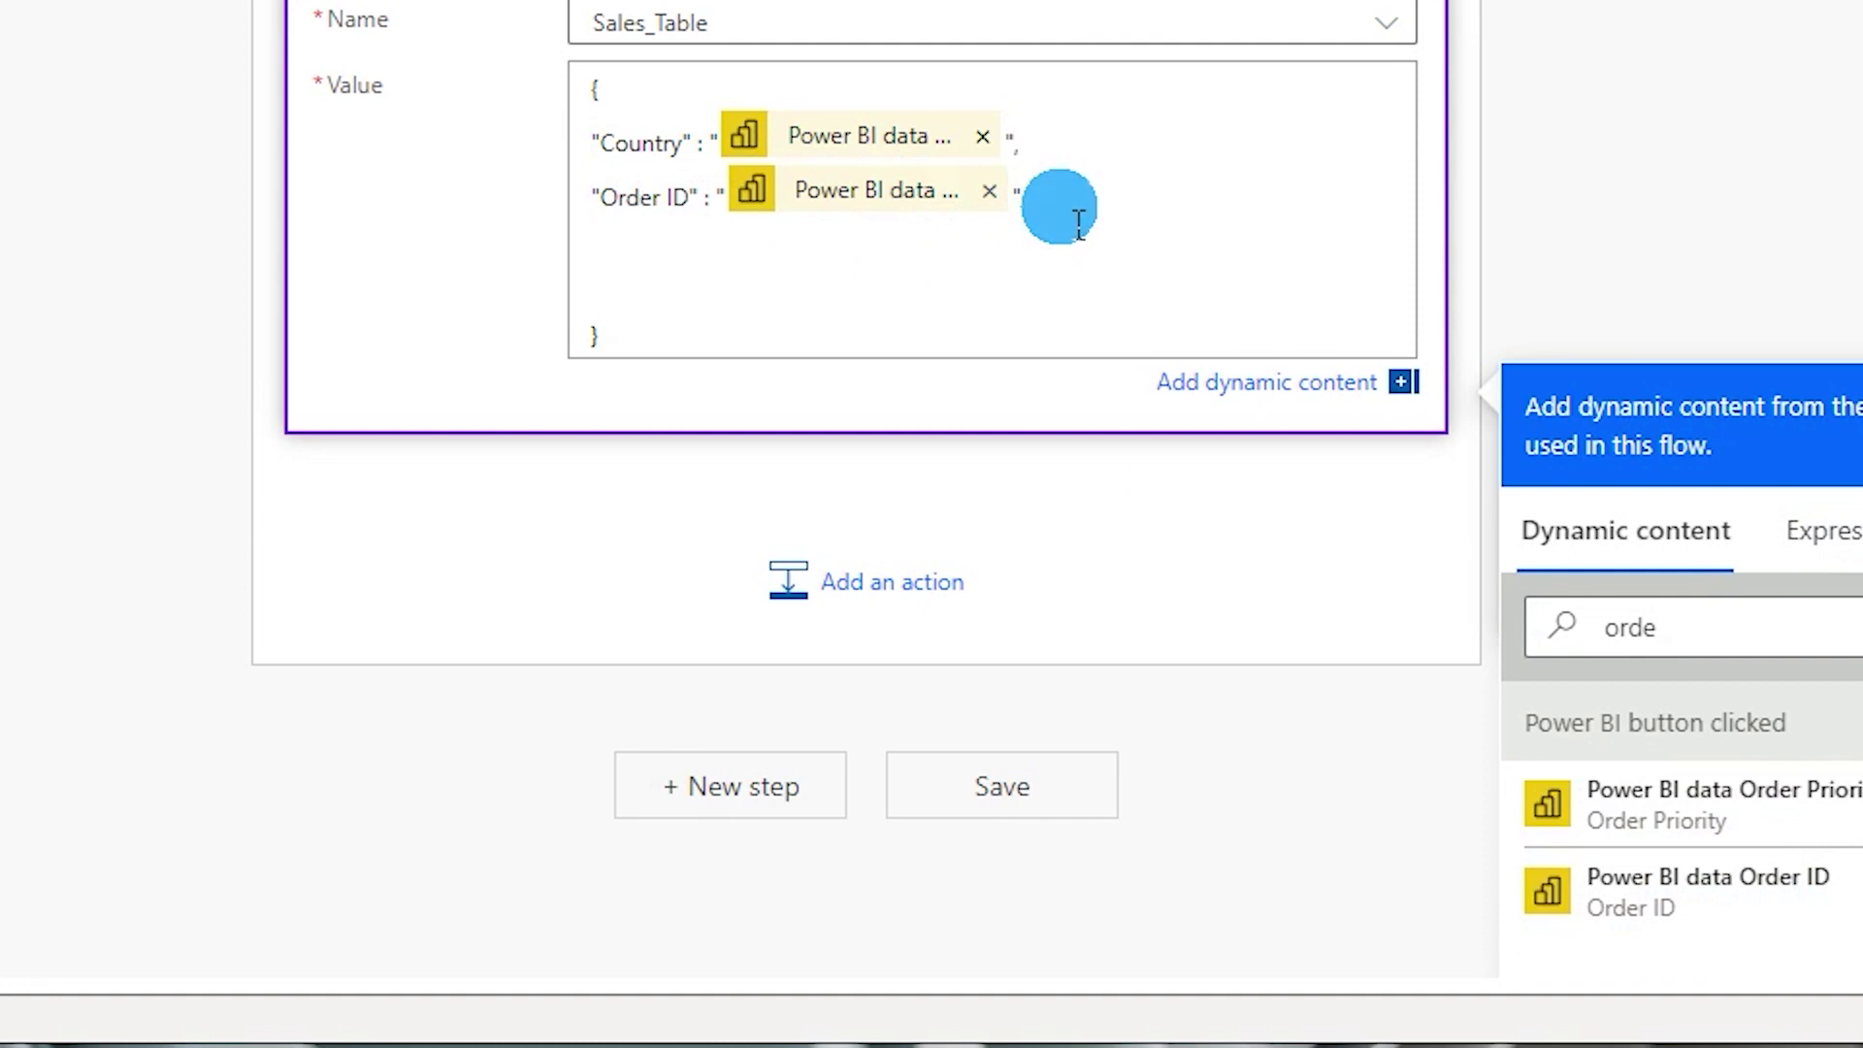
{"action": "type", "text": ","}
{"action": "key", "text": "Return"}
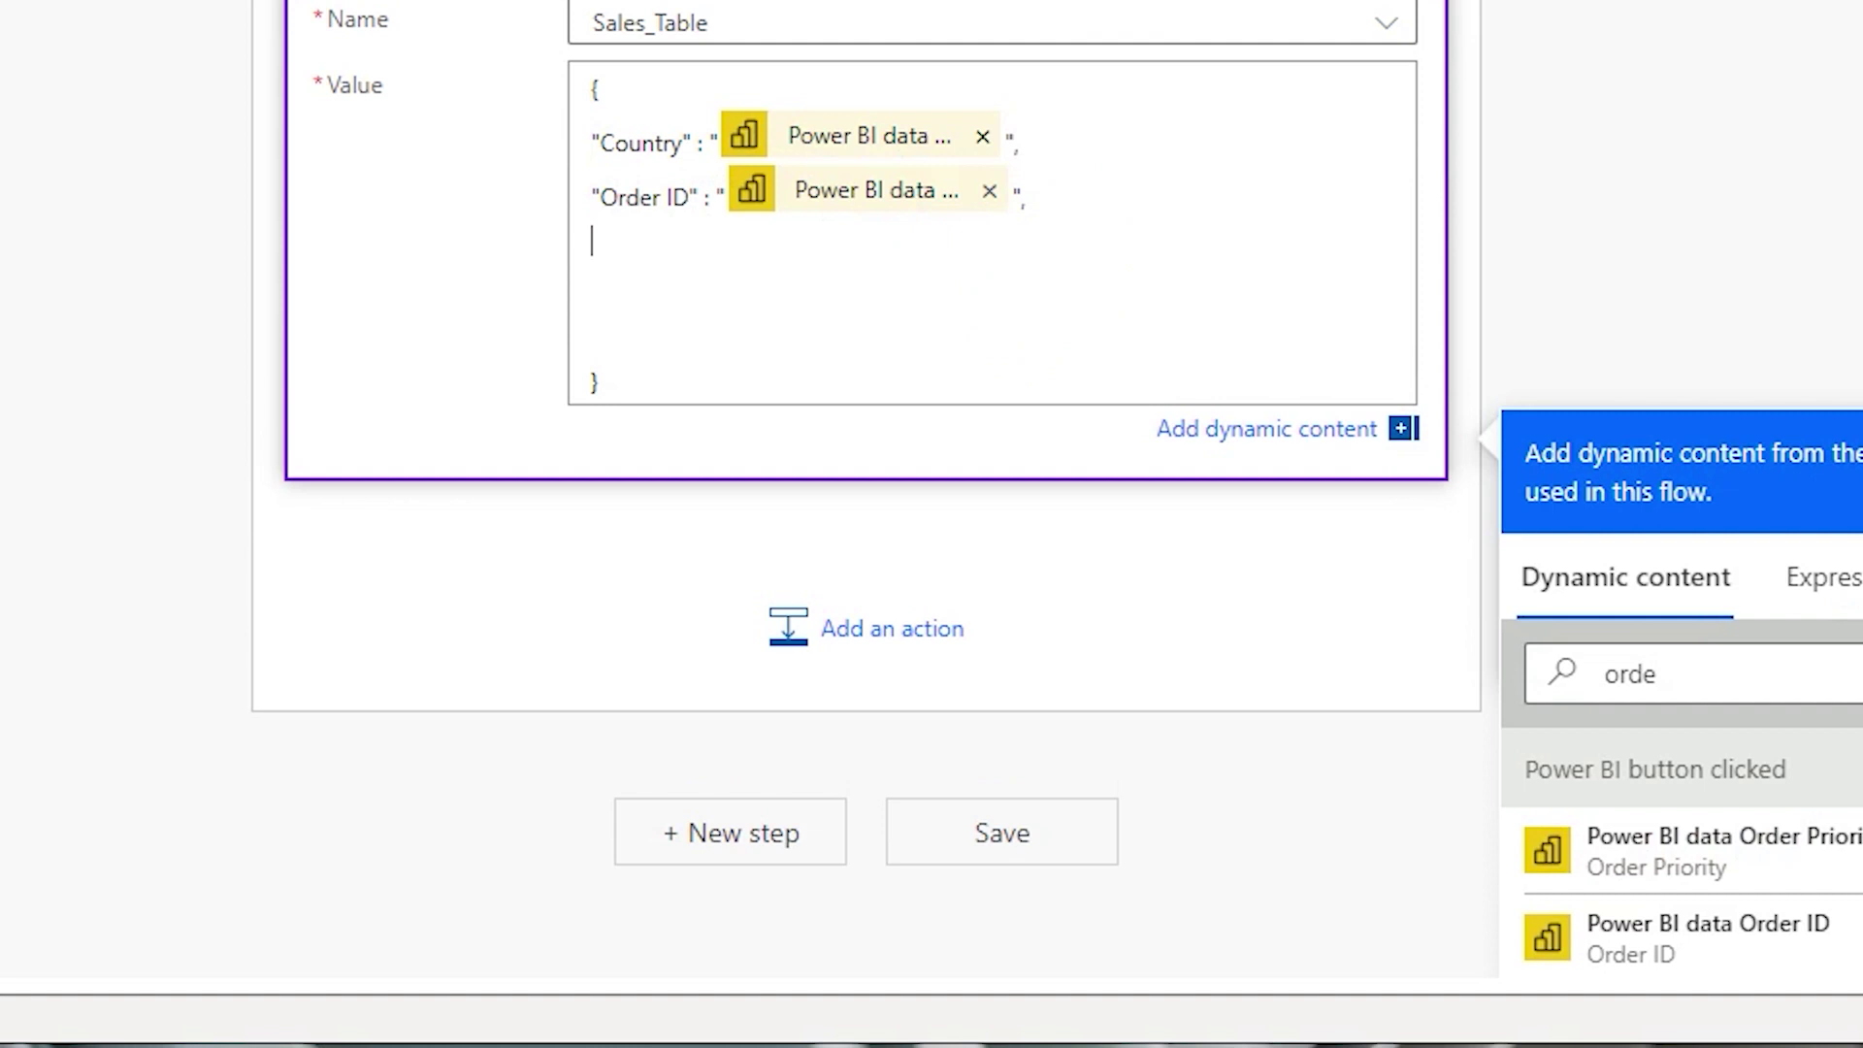
Add Order Priority, Sales Channel and Total Sales entries with their Power BI values.
{"action": "left_click", "coordinate": [777, 299]}
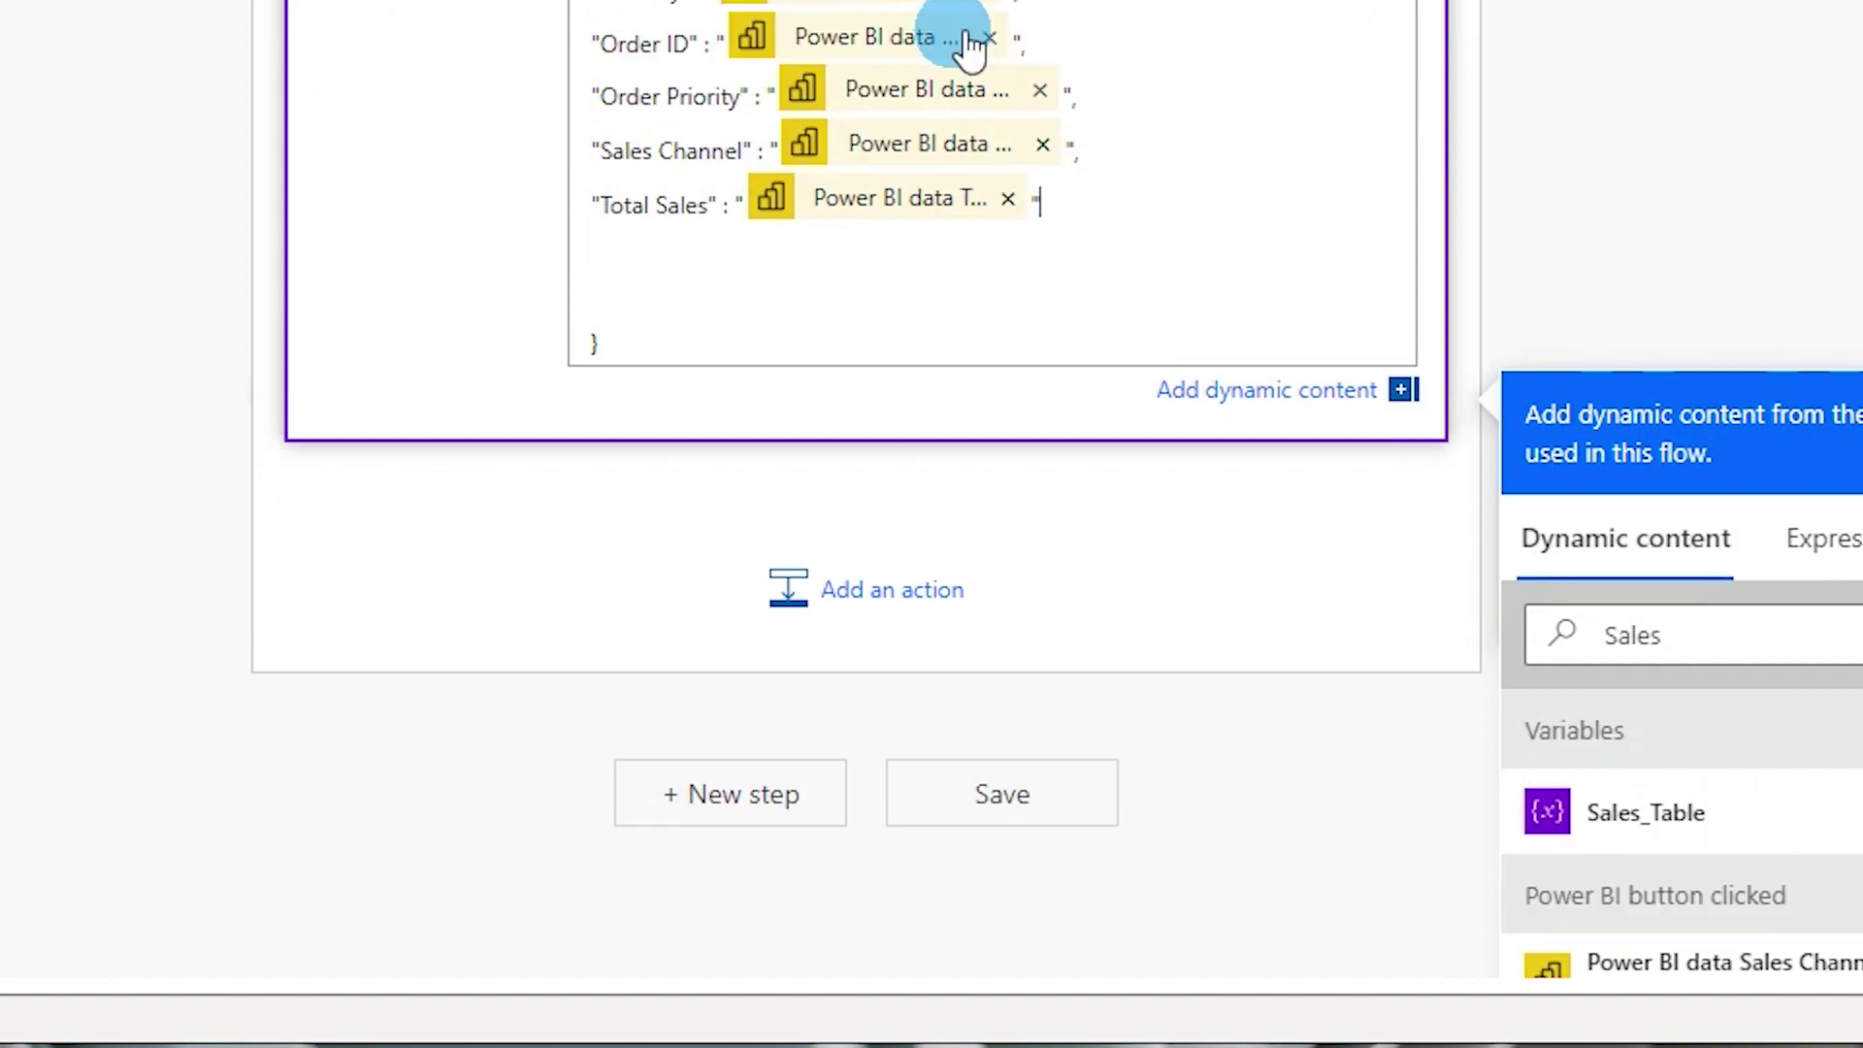
{"action": "left_click", "coordinate": [753, 222]}
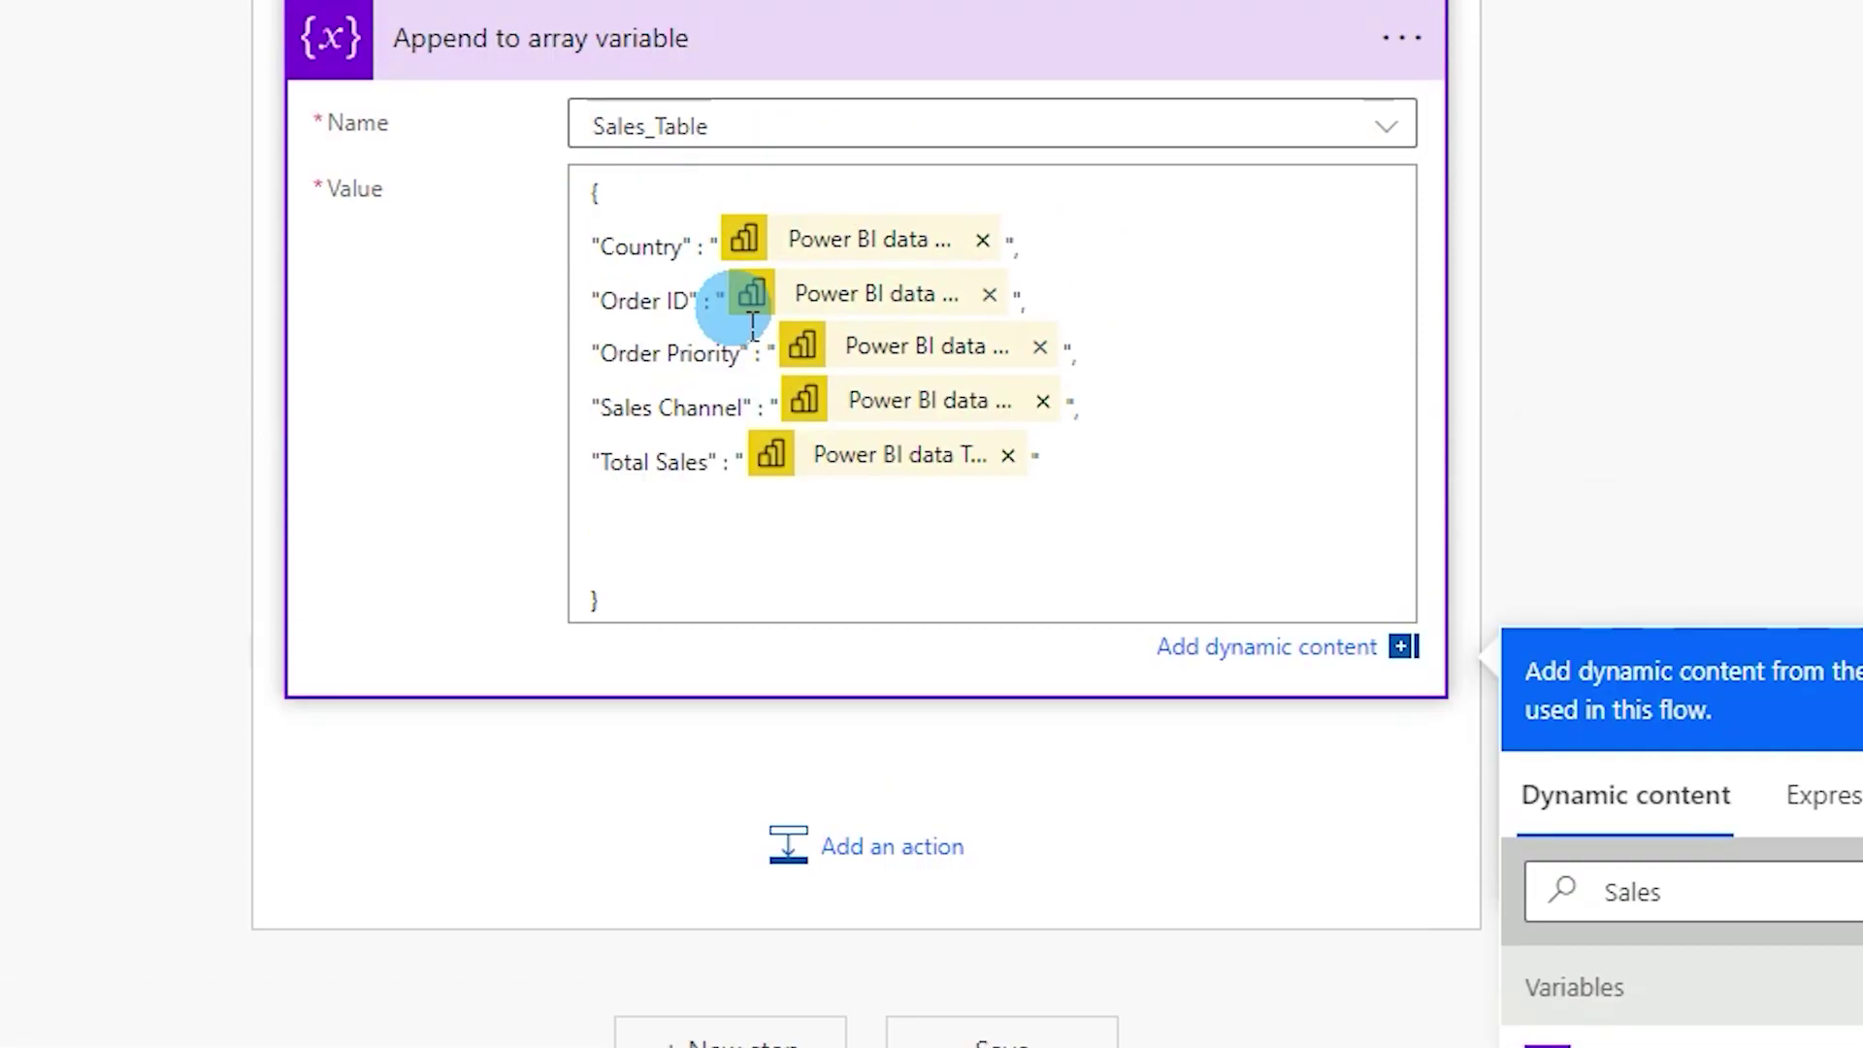
{"action": "left_click", "coordinate": [669, 516]}
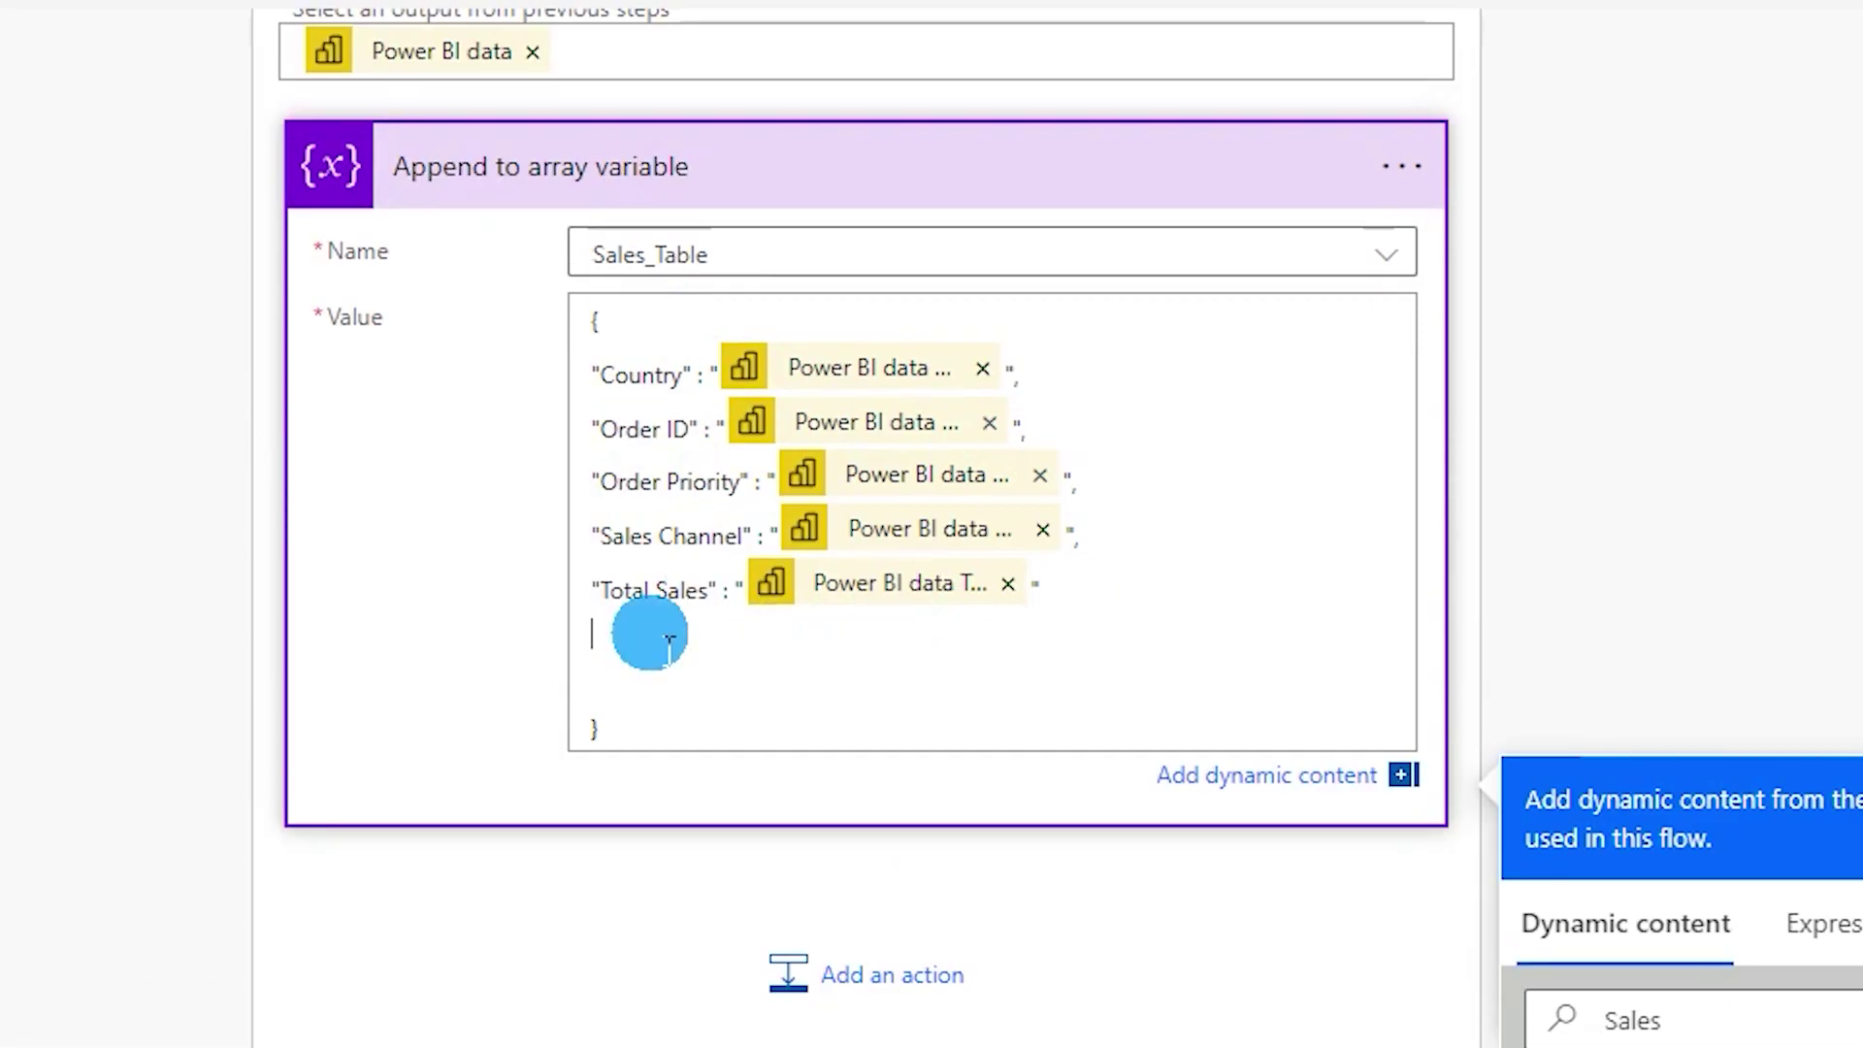
Add a Create CSV table step that takes its rows from the Sales_Table variable.
{"action": "key", "text": "BackSpace"}
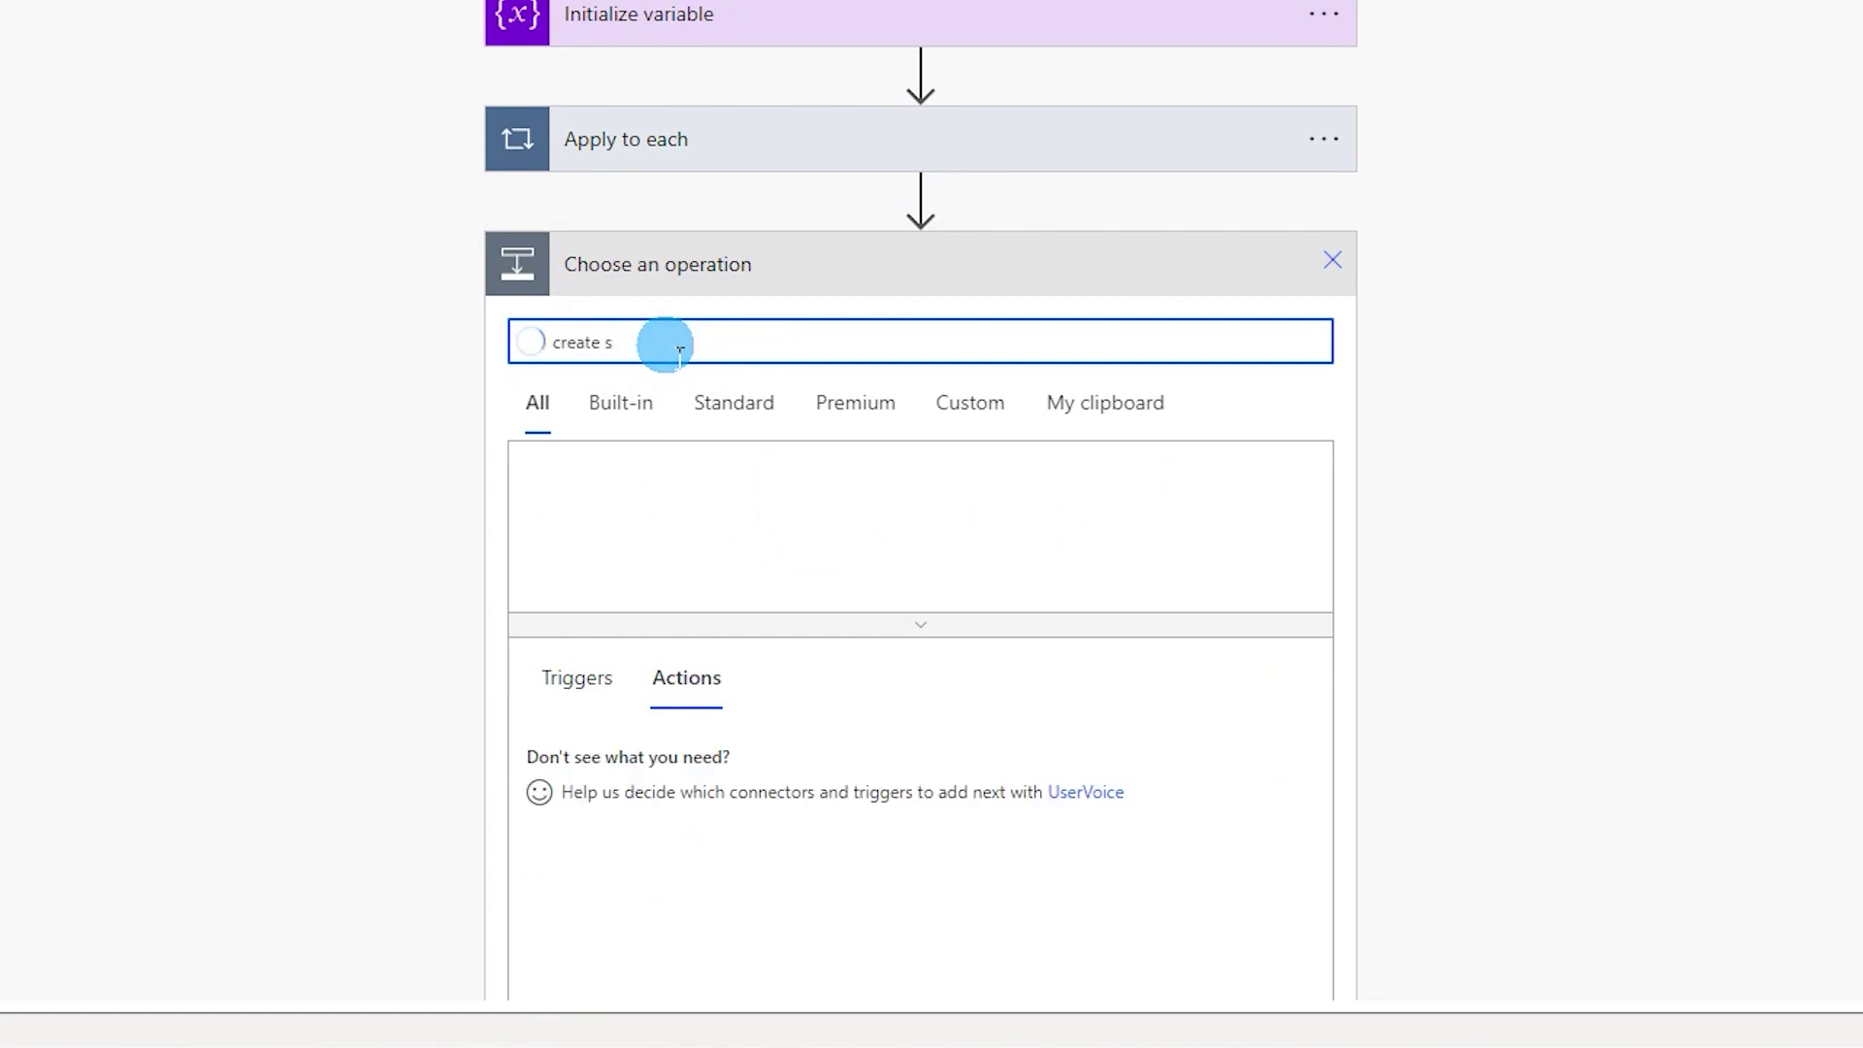
{"action": "type", "text": "v"}
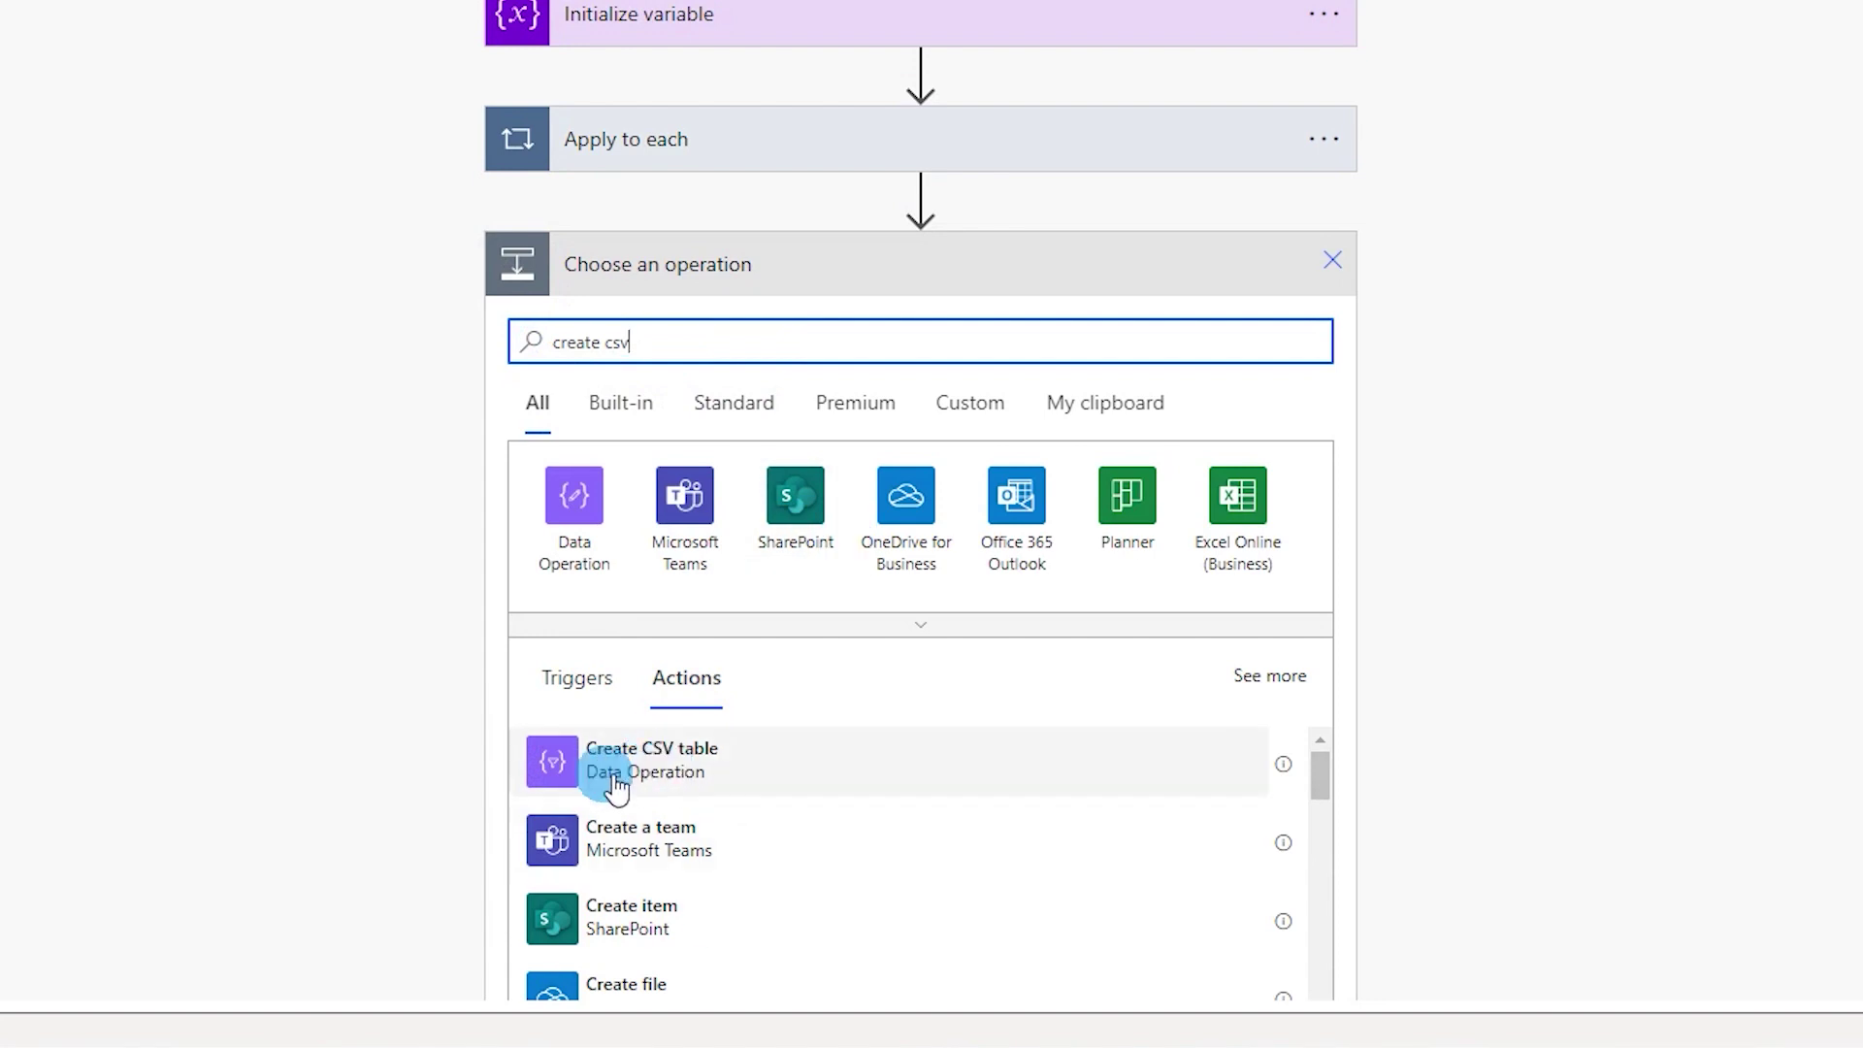
{"action": "left_click", "coordinate": [695, 768]}
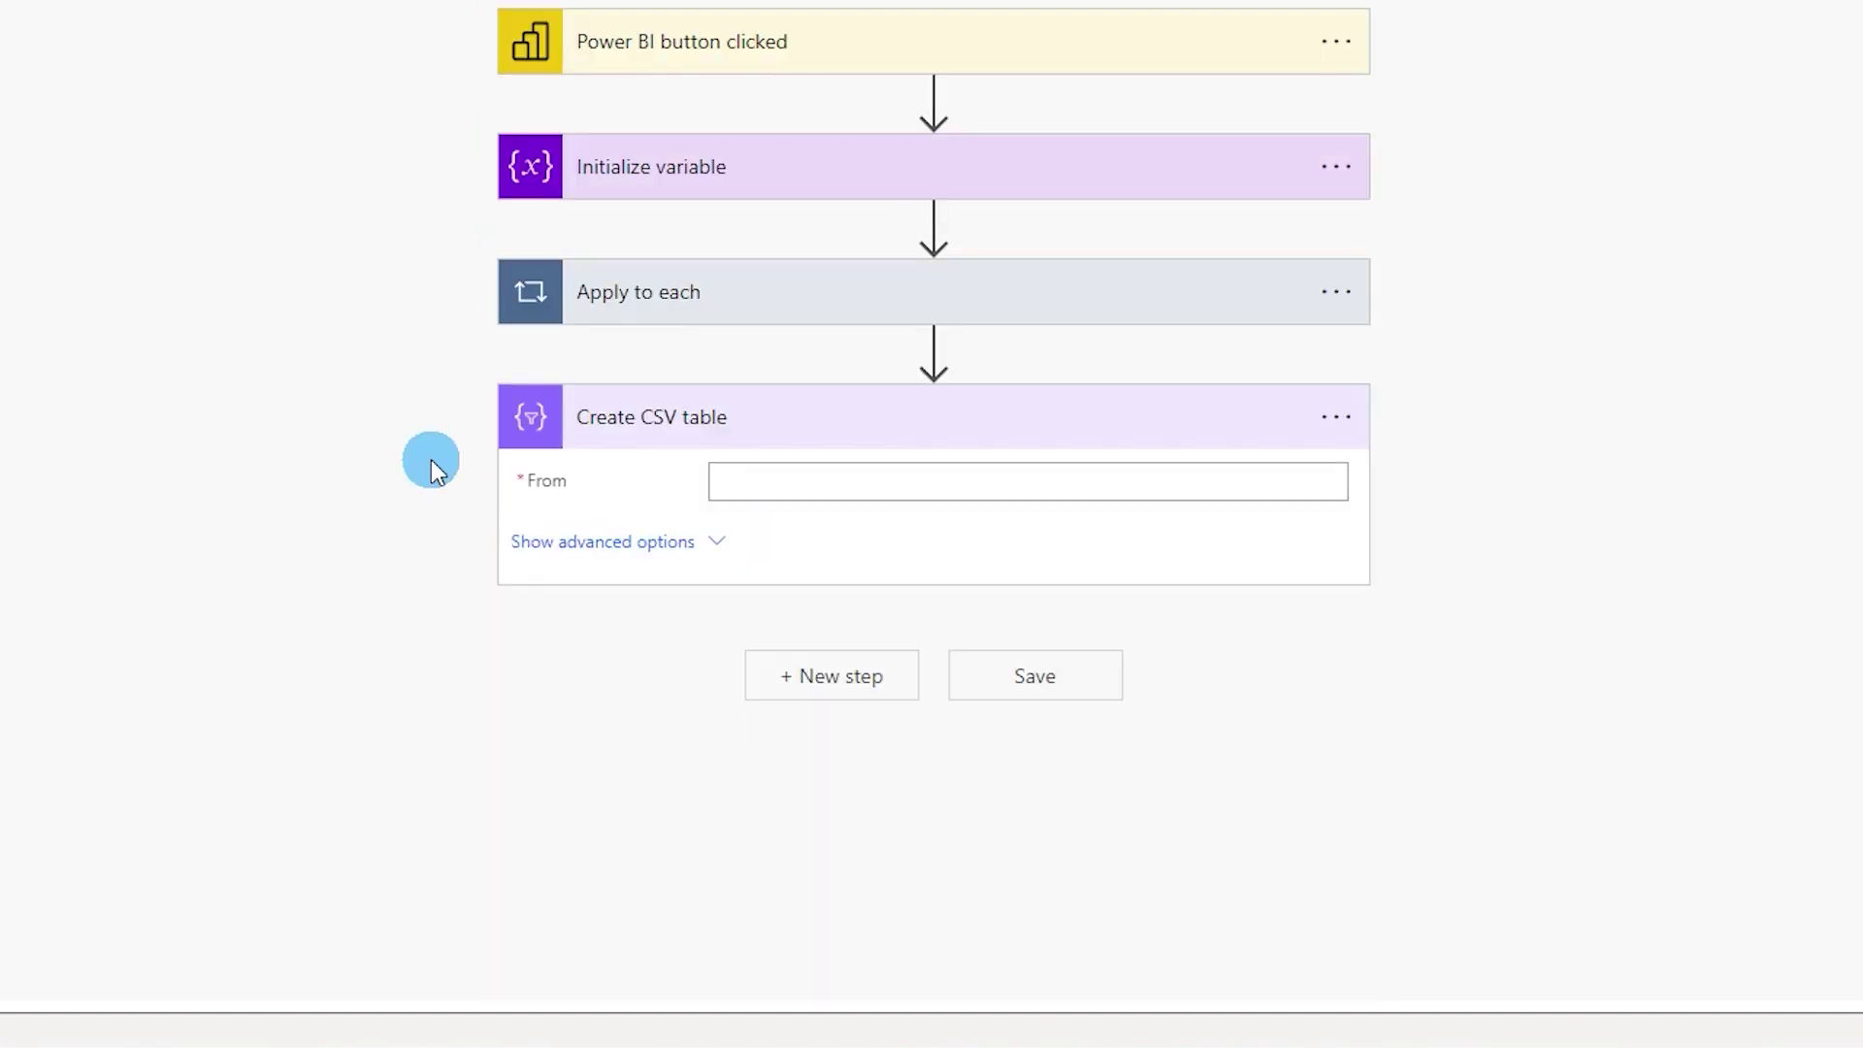
{"action": "left_click", "coordinate": [844, 485]}
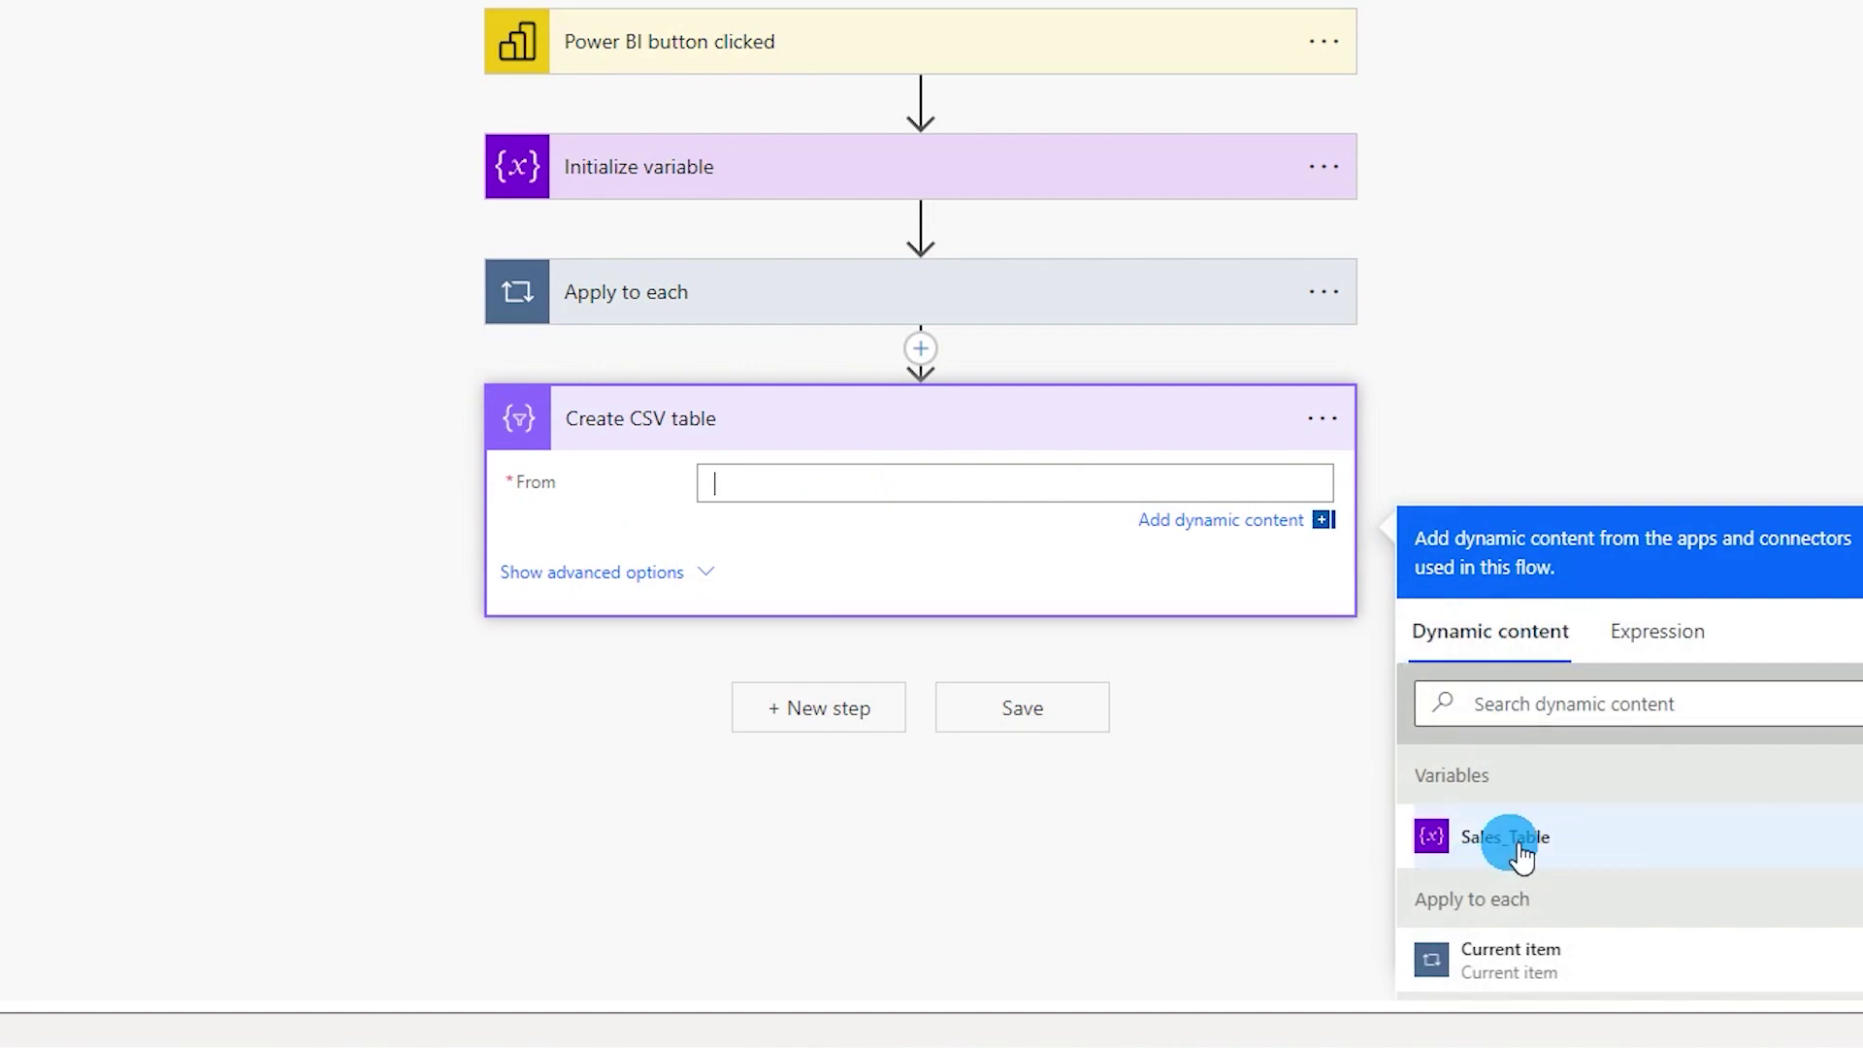
{"action": "left_click", "coordinate": [1516, 857]}
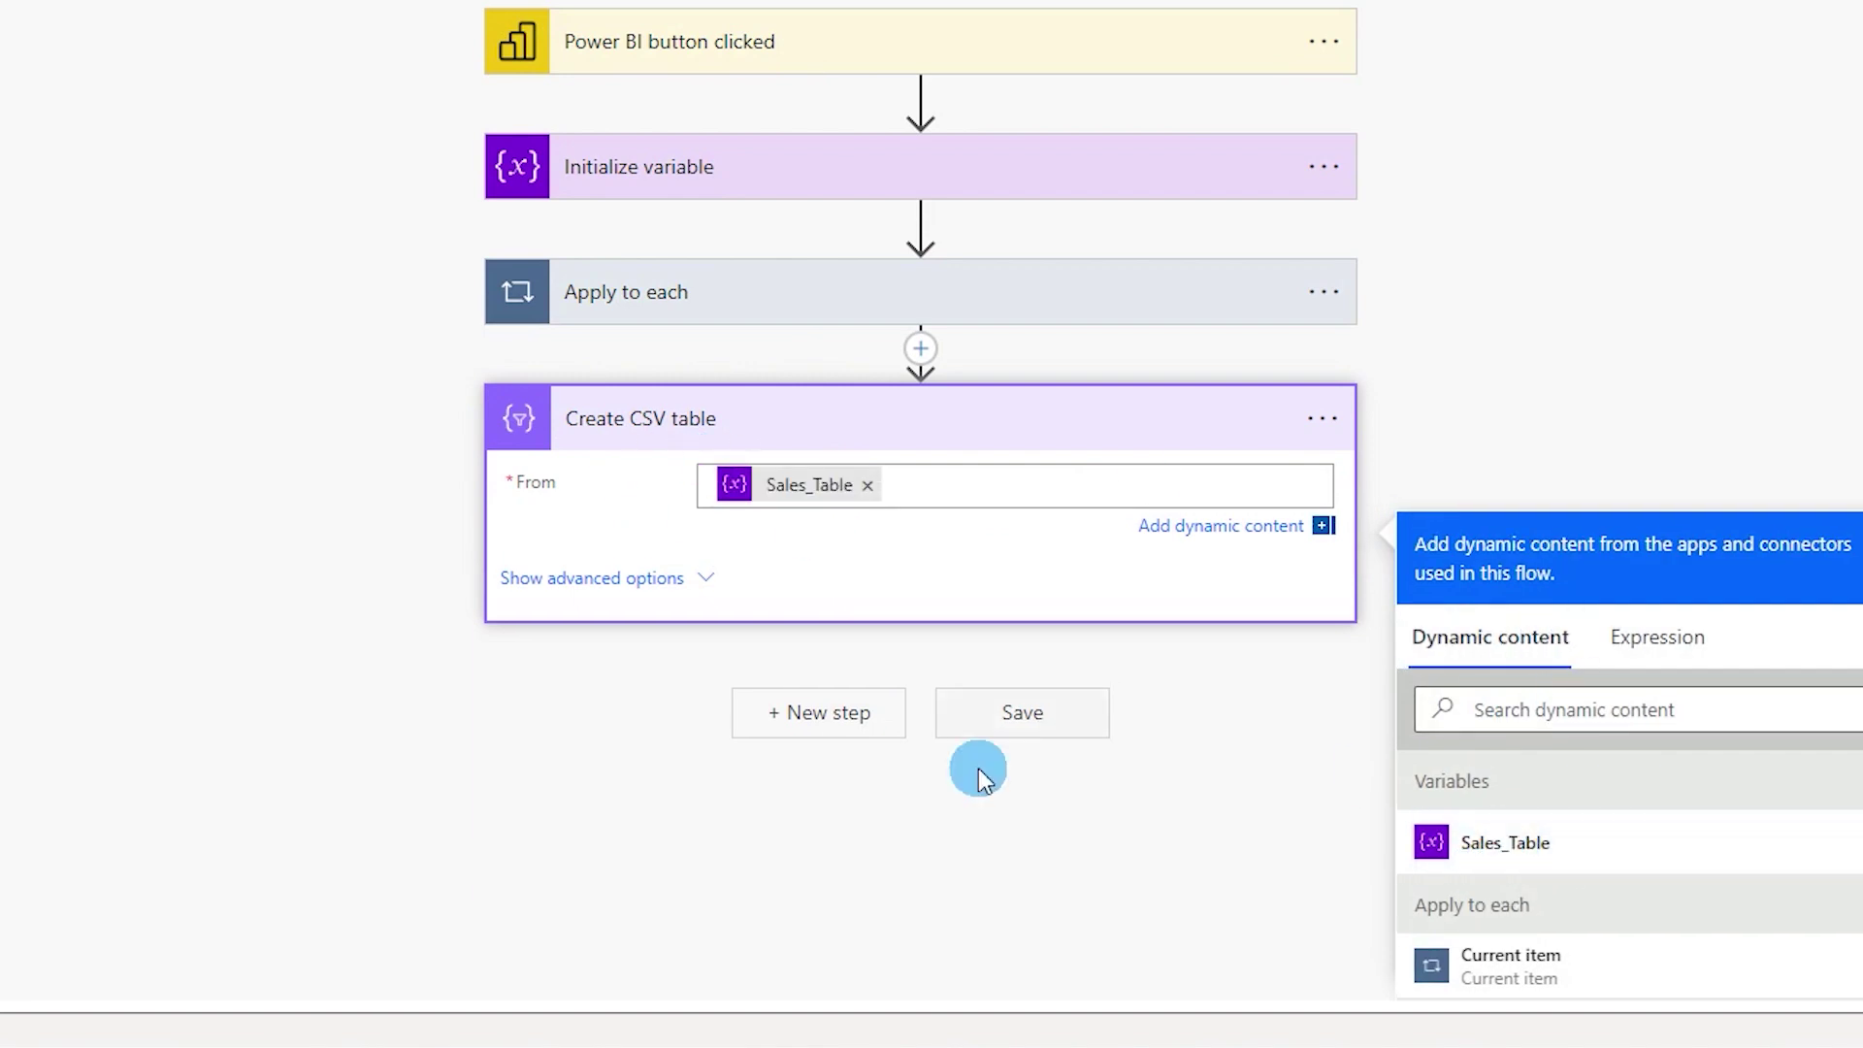
{"action": "left_click", "coordinate": [833, 746]}
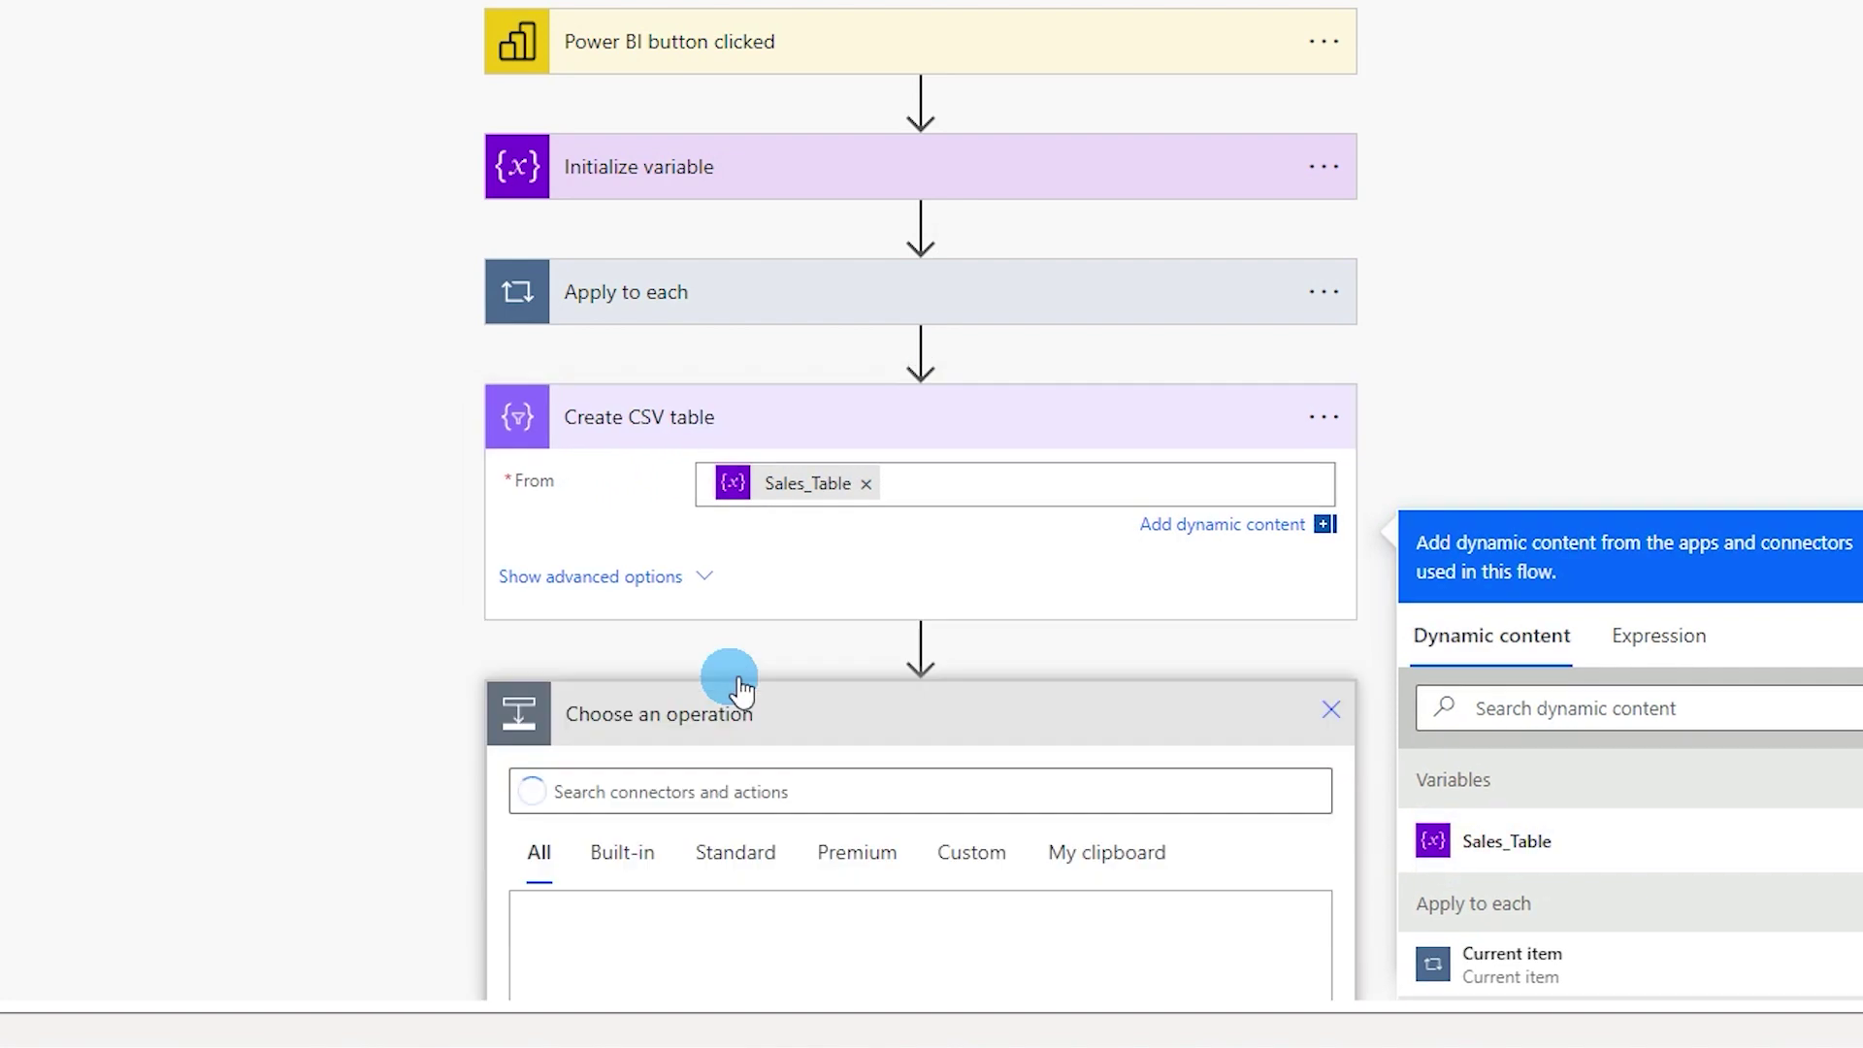
Add a Send an email (V2) step and paste in the recipient's address.
{"action": "scroll", "coordinate": [736, 465], "scroll_direction": "down", "scroll_amount": 3}
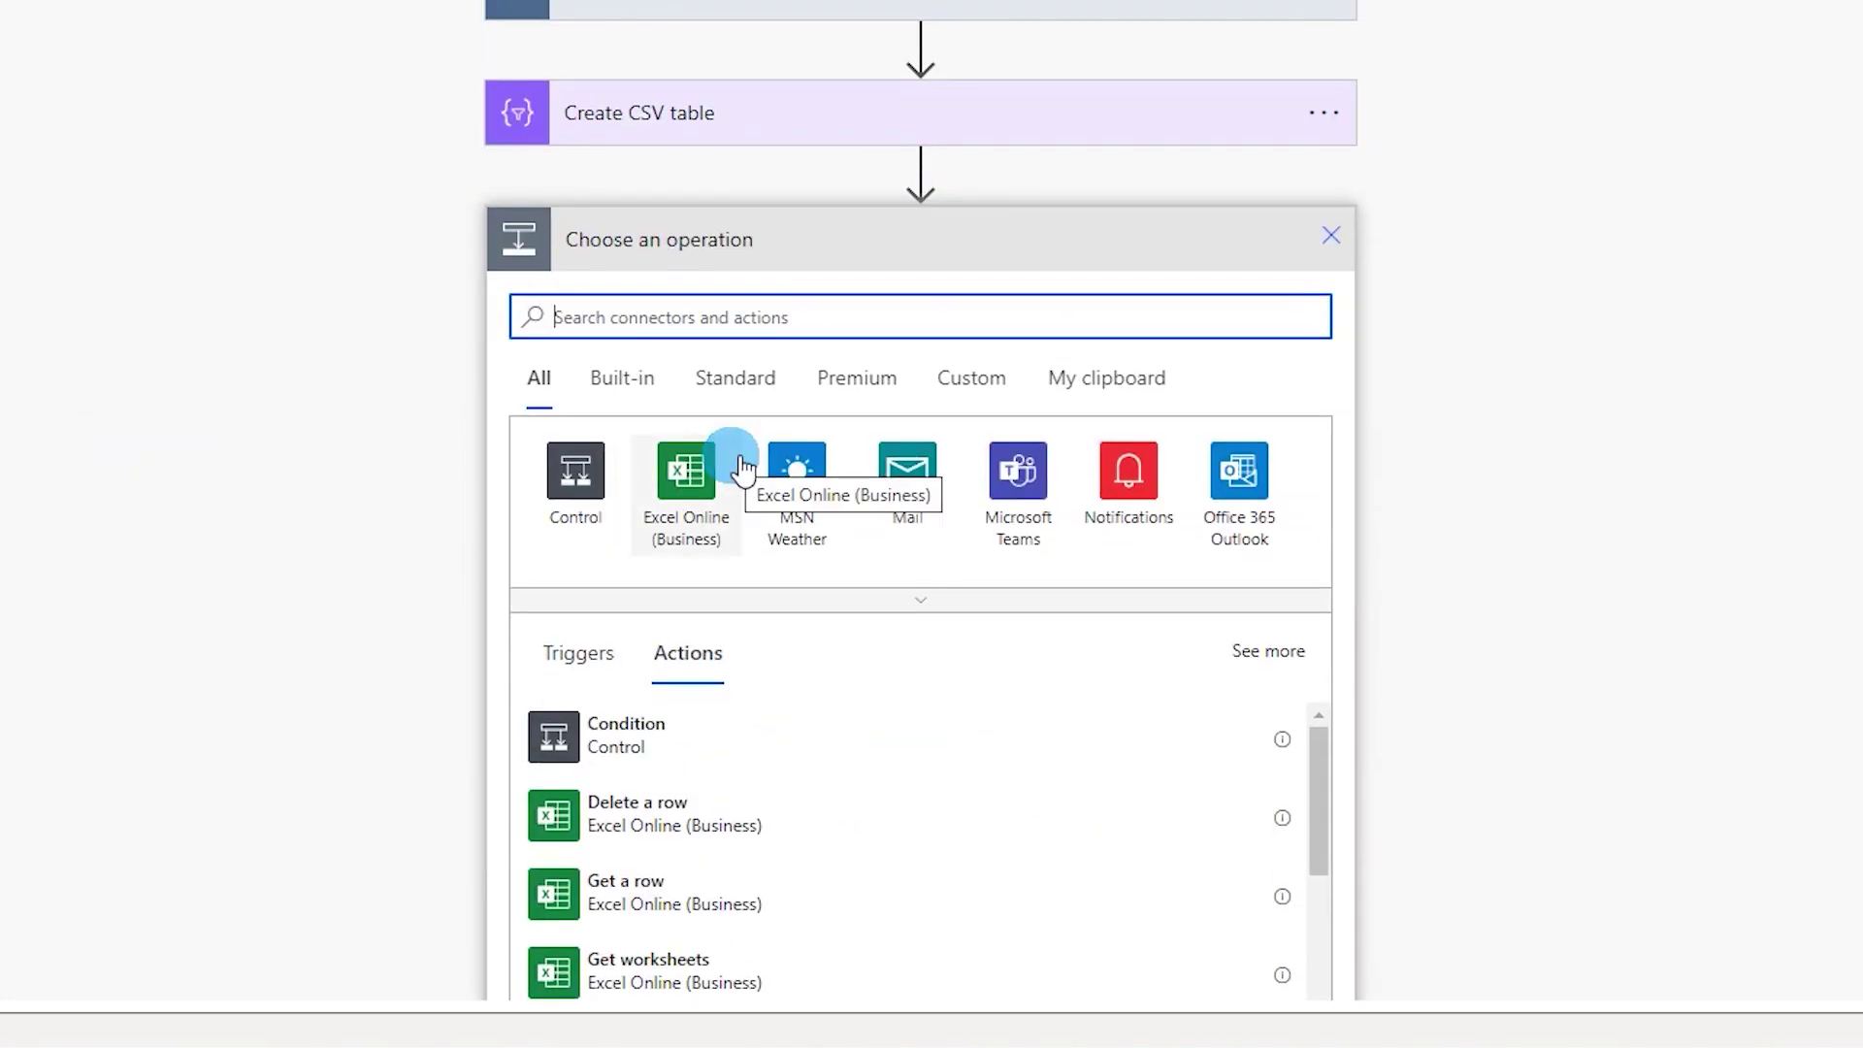
{"action": "type", "text": "send email"}
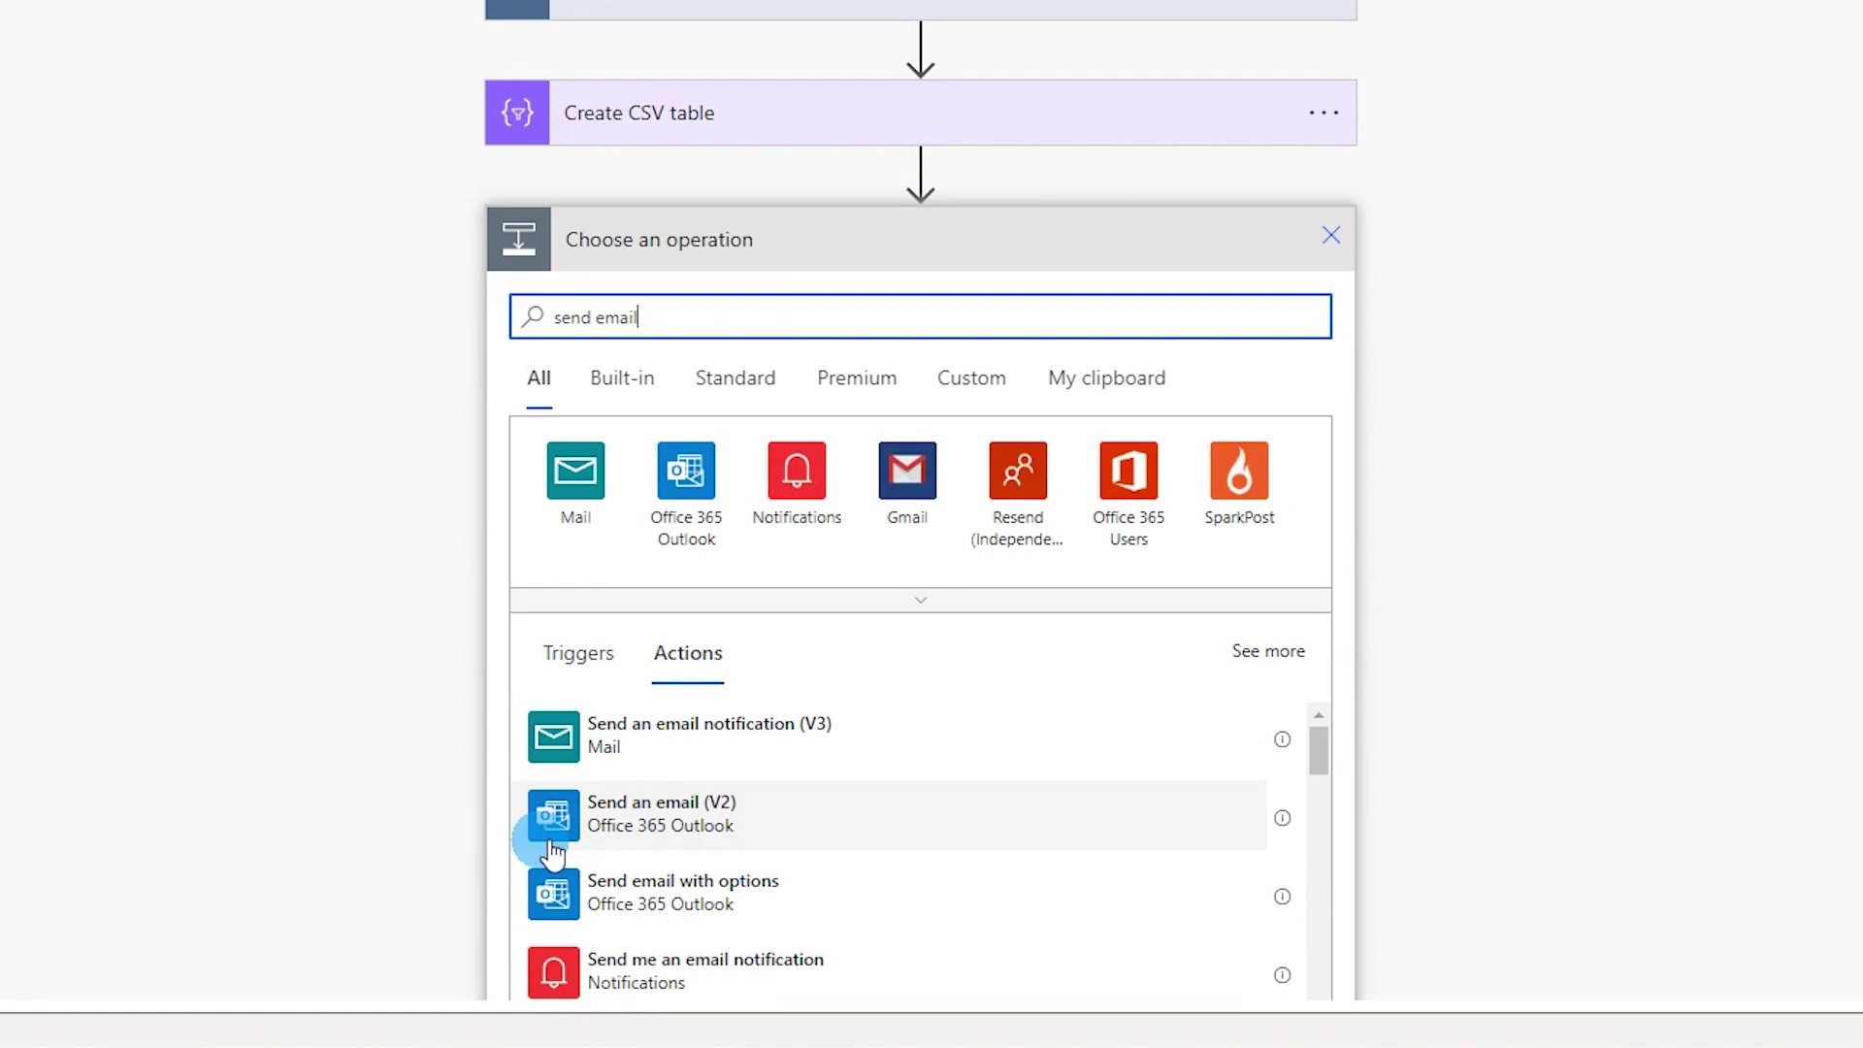
{"action": "left_click", "coordinate": [684, 825]}
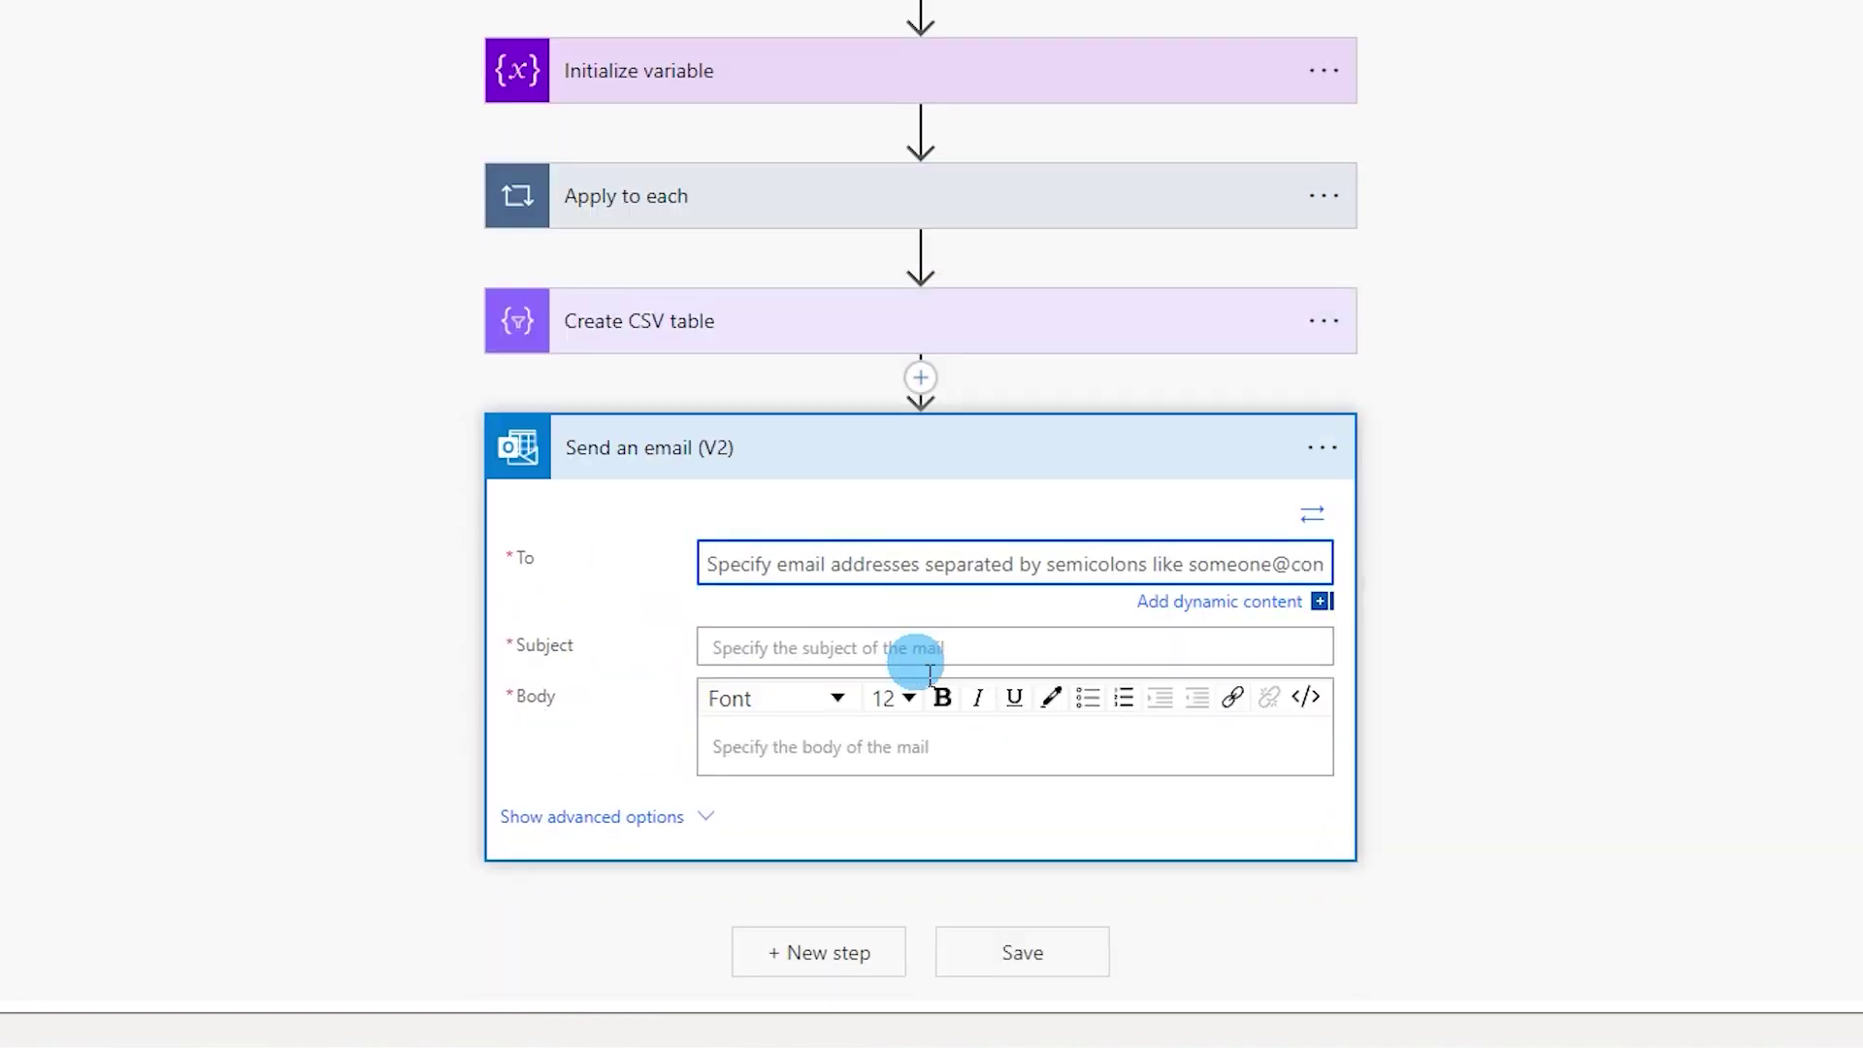
{"action": "left_click", "coordinate": [766, 568]}
{"action": "key", "text": "ctrl+v"}
{"action": "left_click", "coordinate": [999, 594]}
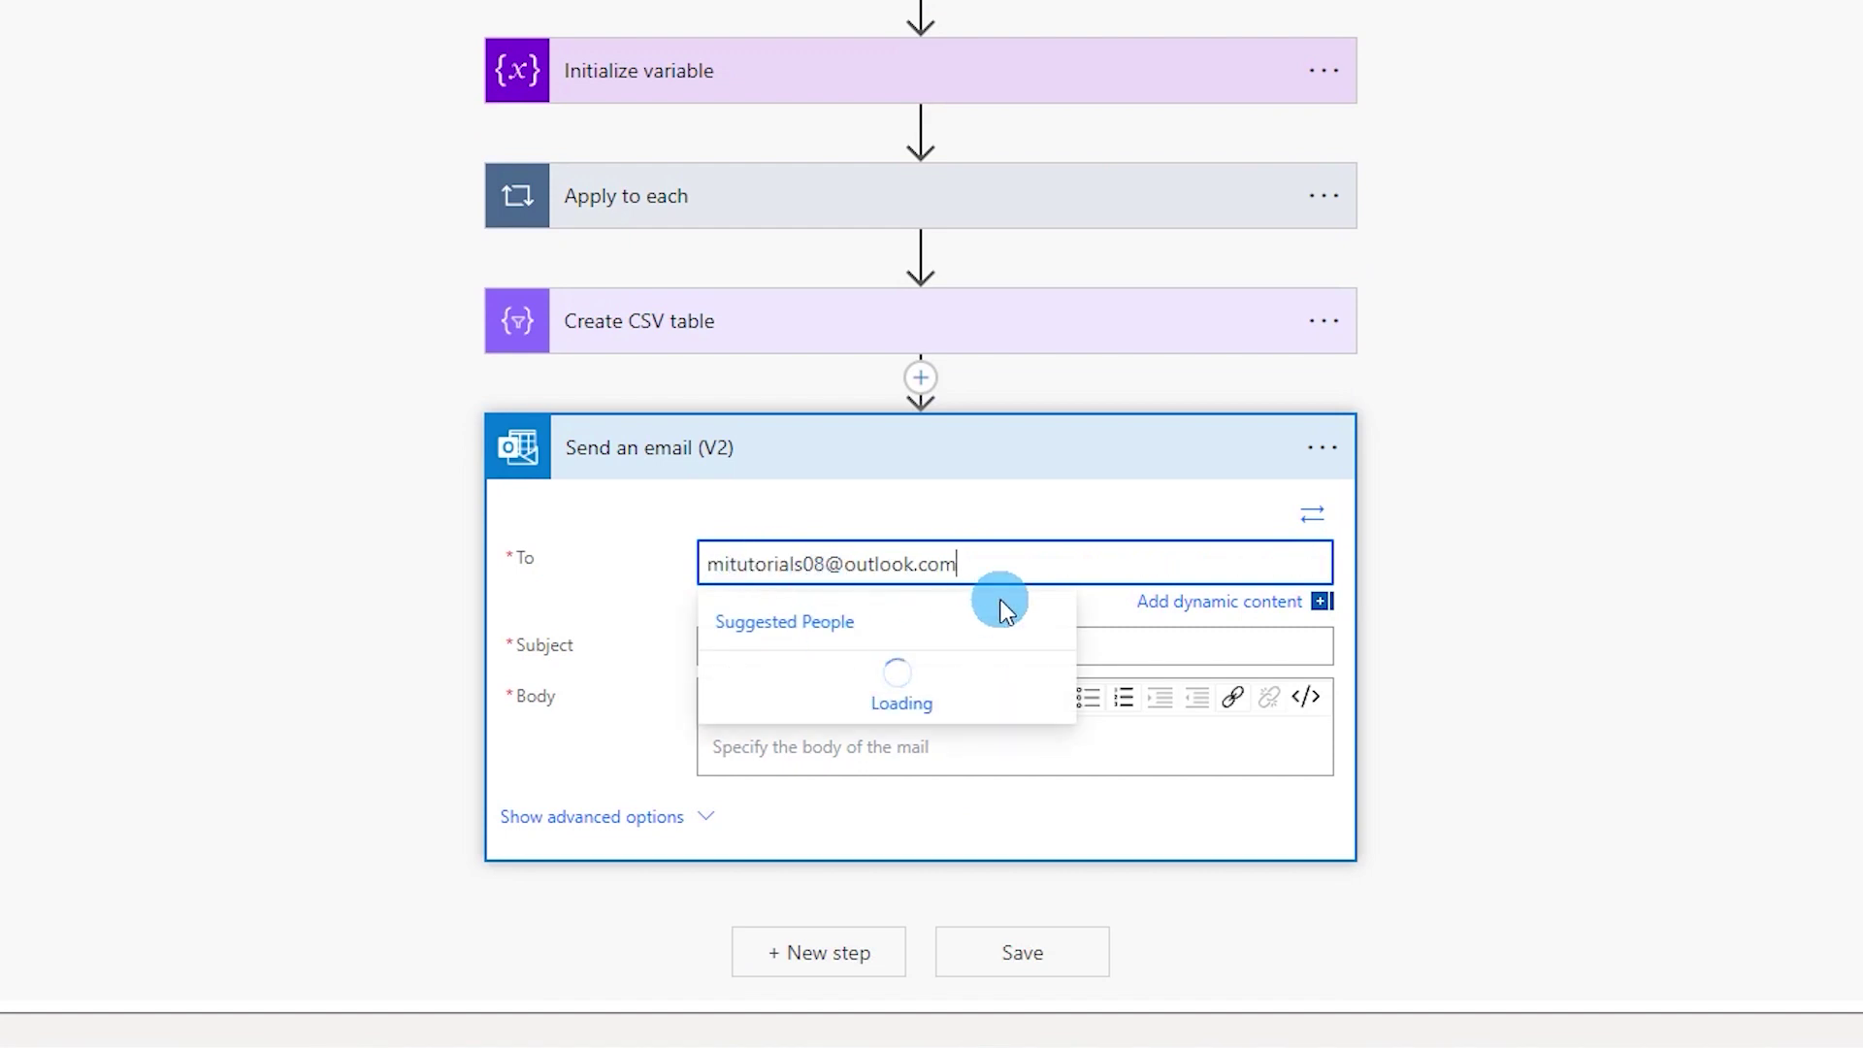
Set the email subject to 'Sales Table' and the body to 'Hi, Data Attached'.
{"action": "left_click", "coordinate": [832, 645]}
{"action": "type", "text": "Sales Table"}
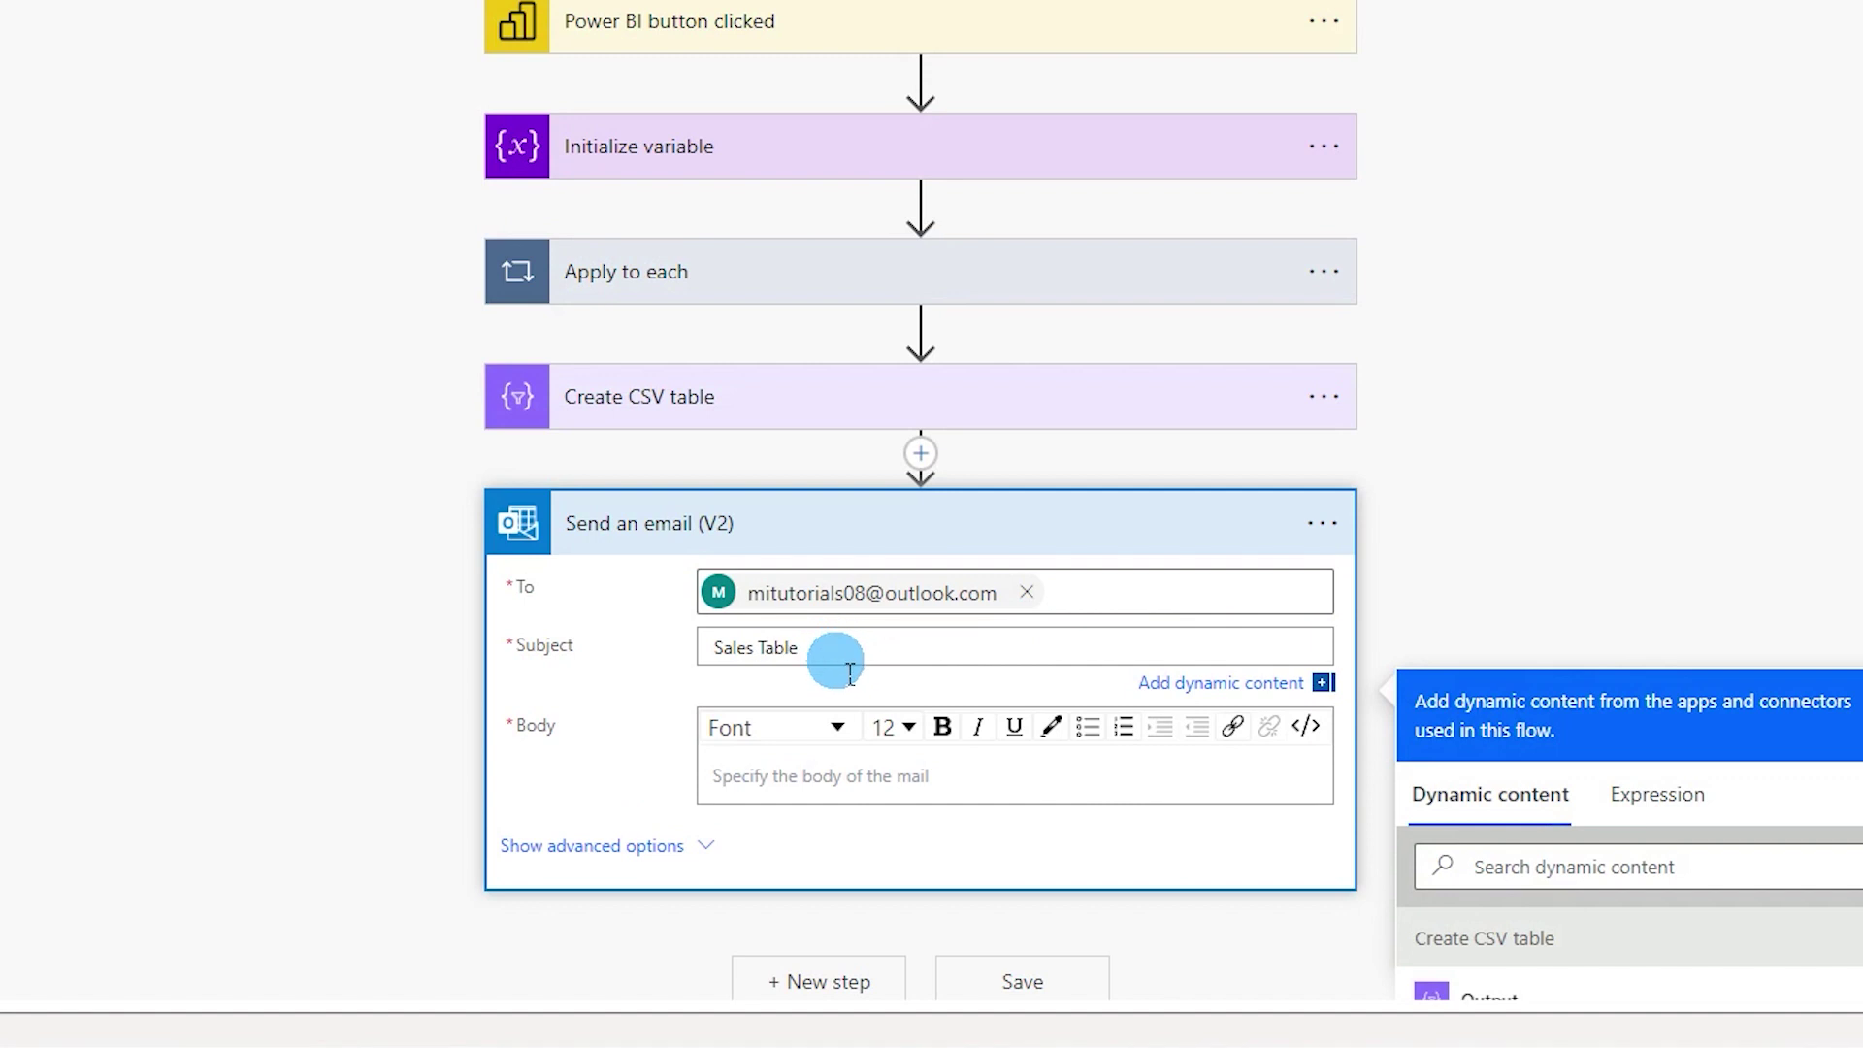
{"action": "left_click", "coordinate": [807, 776]}
{"action": "type", "text": "Hi,"}
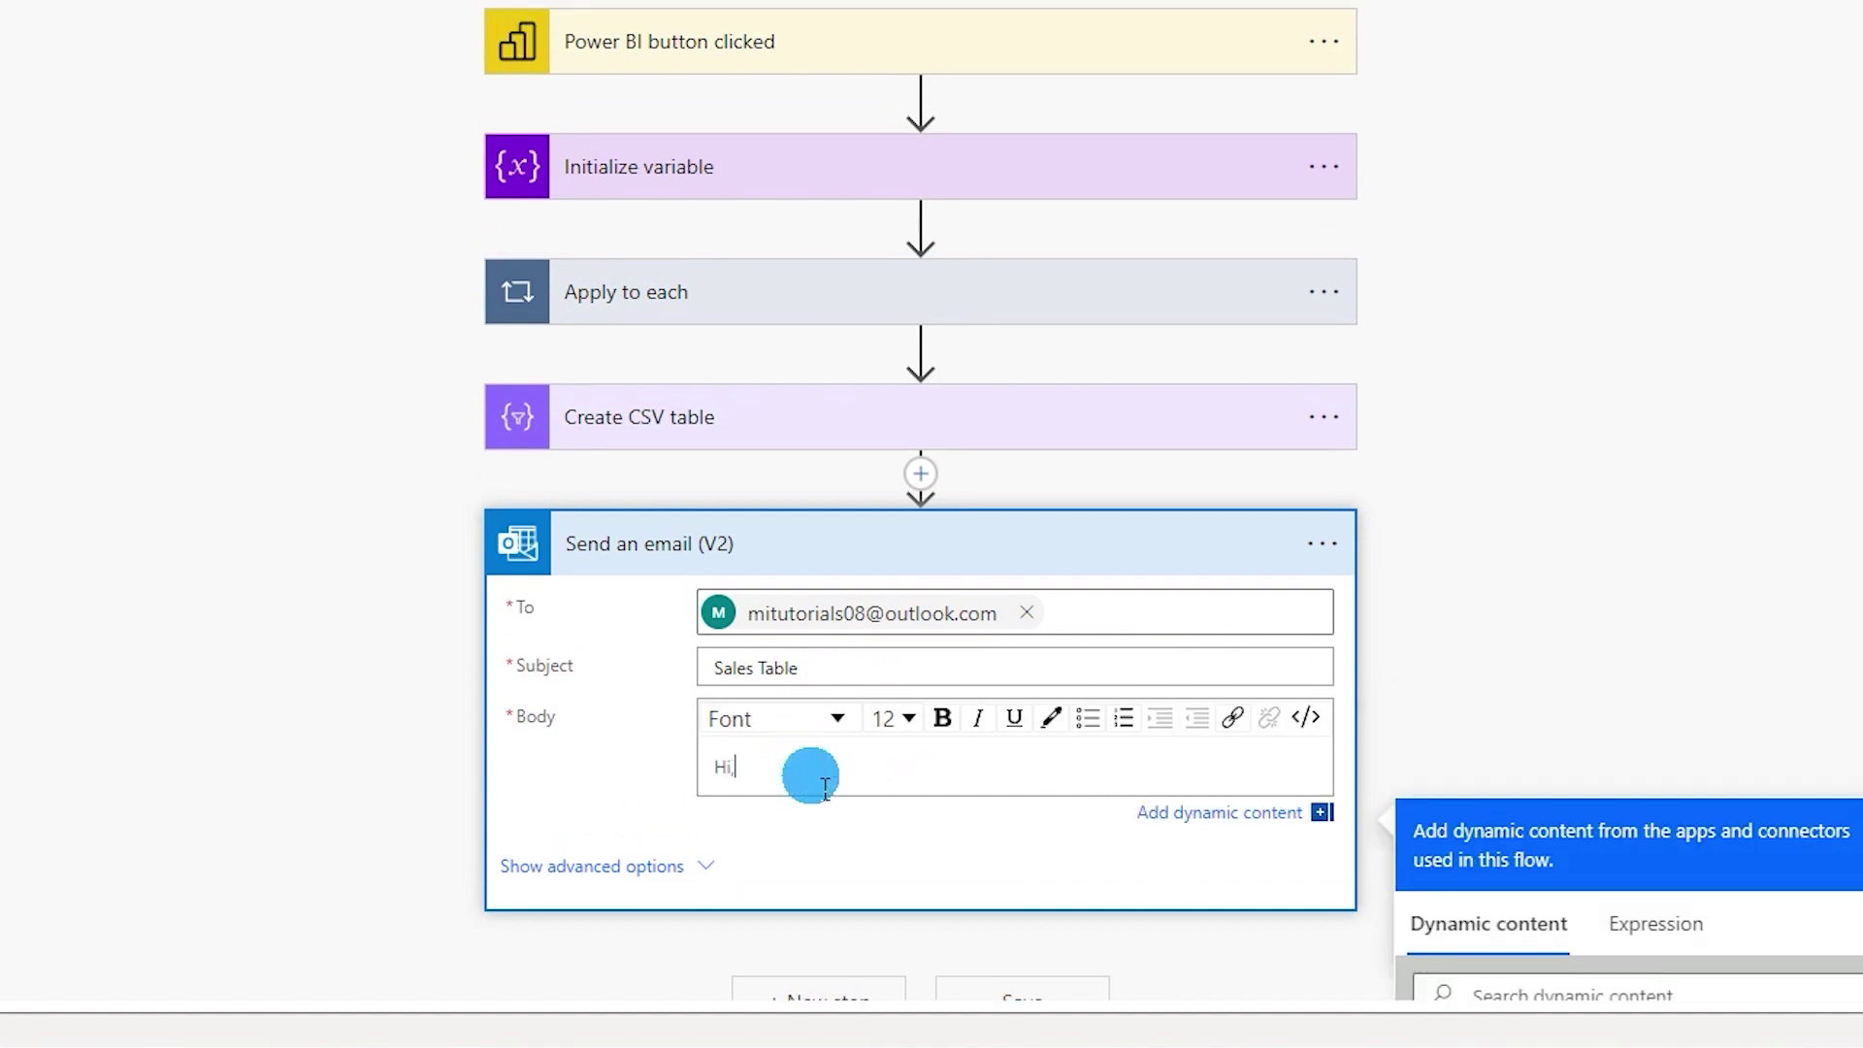
{"action": "key", "text": "Return"}
{"action": "type", "text": "Data Attached"}
{"action": "left_click", "coordinate": [189, 431]}
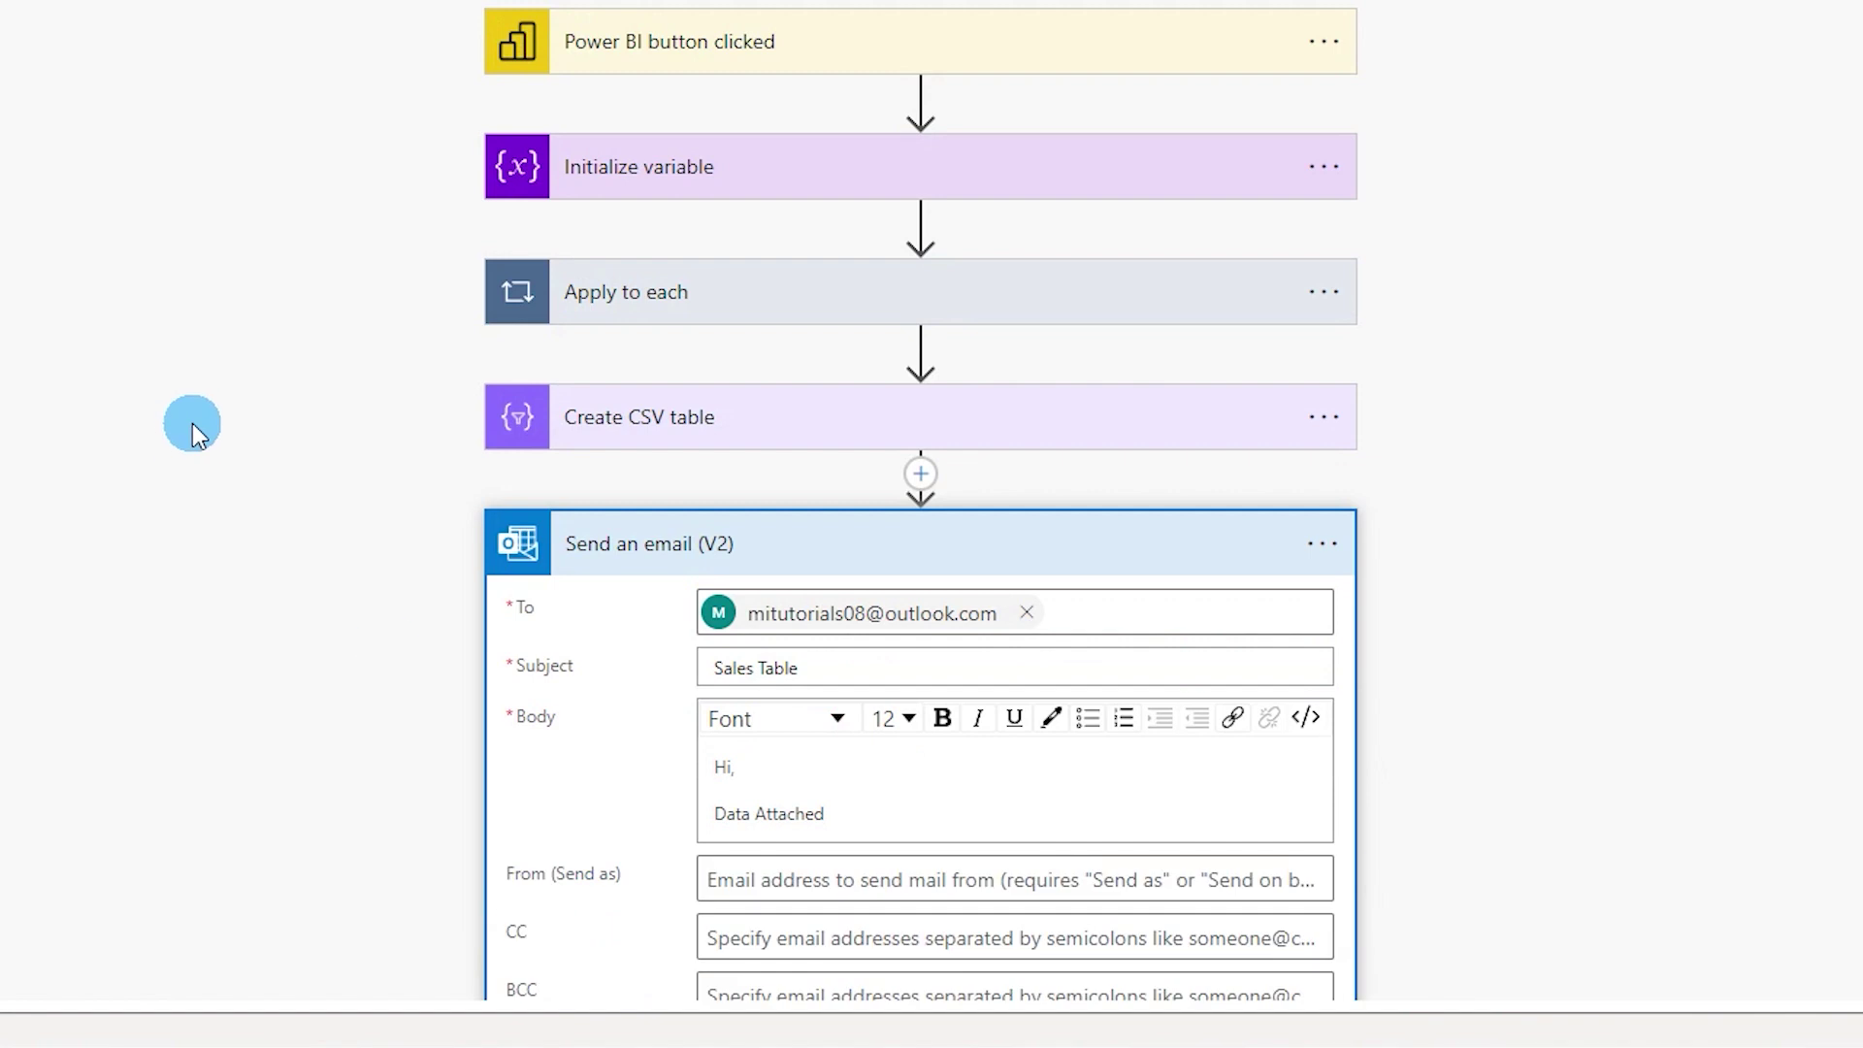
Attach the CSV table Output to the email as Sales_table.csv.
{"action": "scroll", "coordinate": [256, 456], "scroll_direction": "down", "scroll_amount": 6}
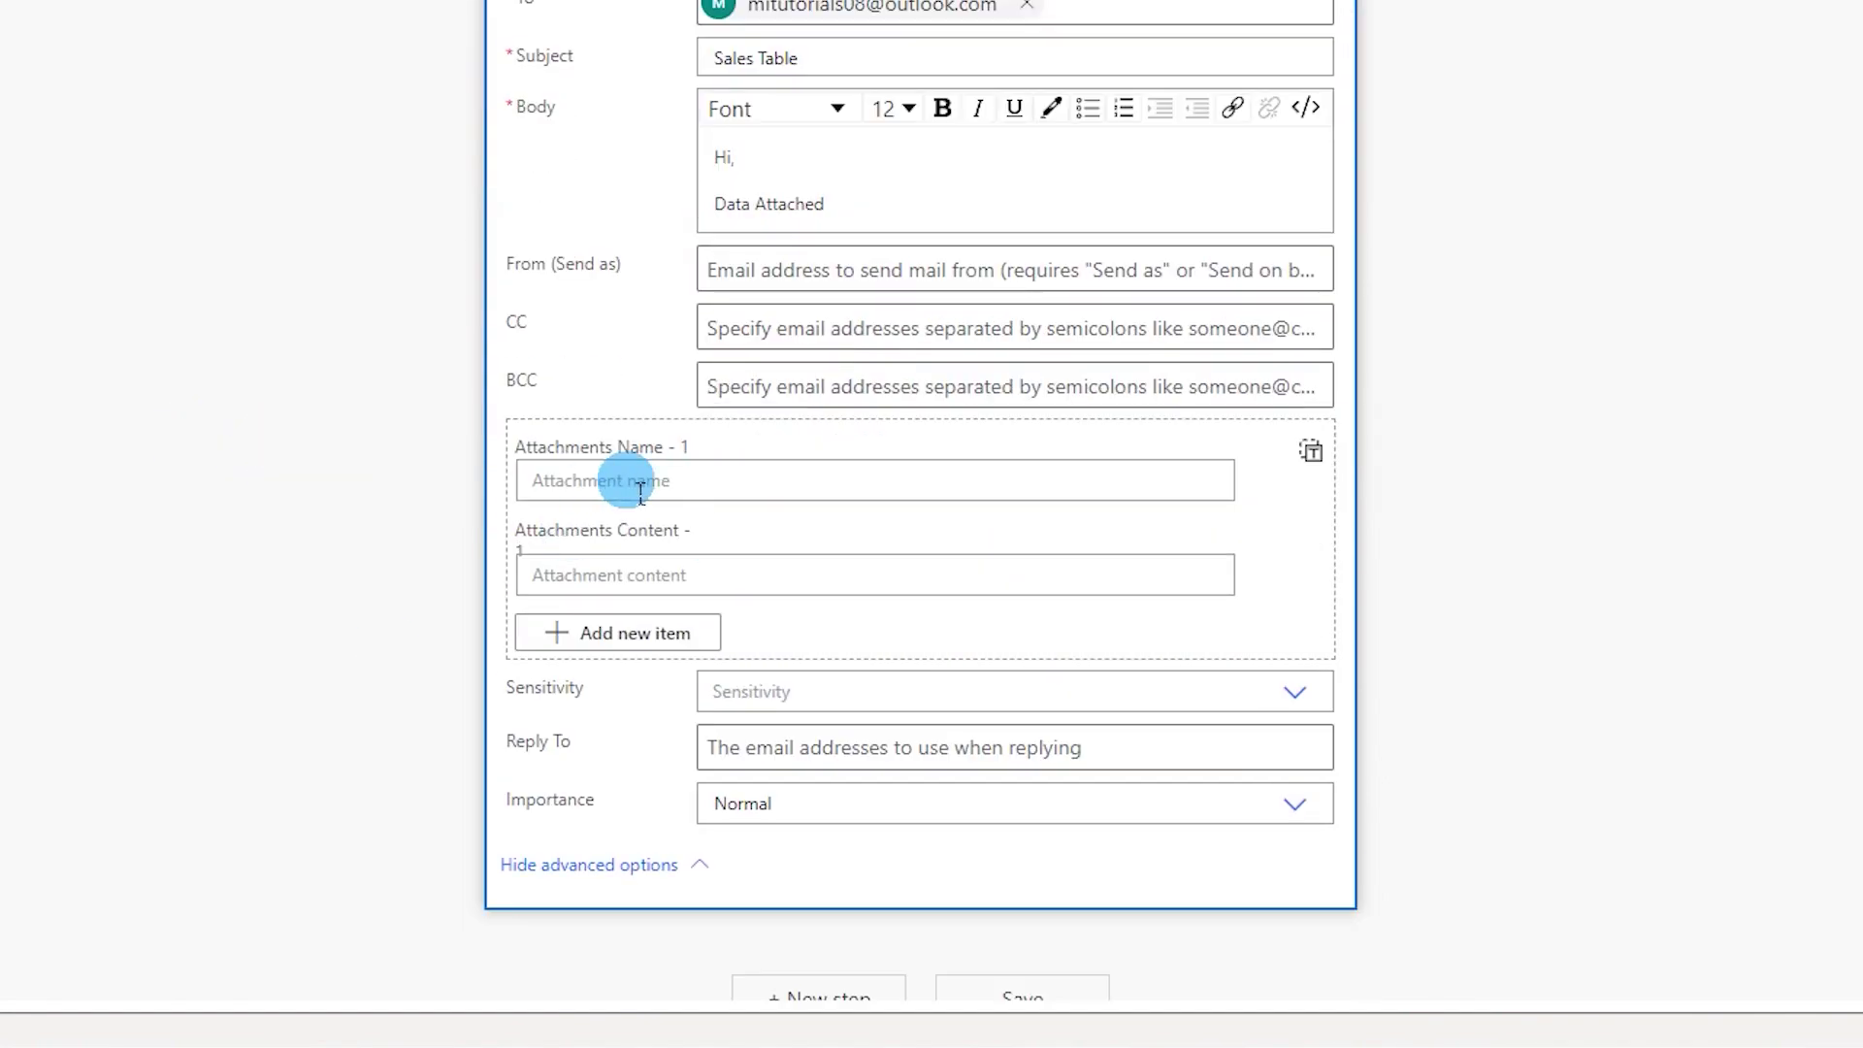
{"action": "left_click", "coordinate": [670, 495]}
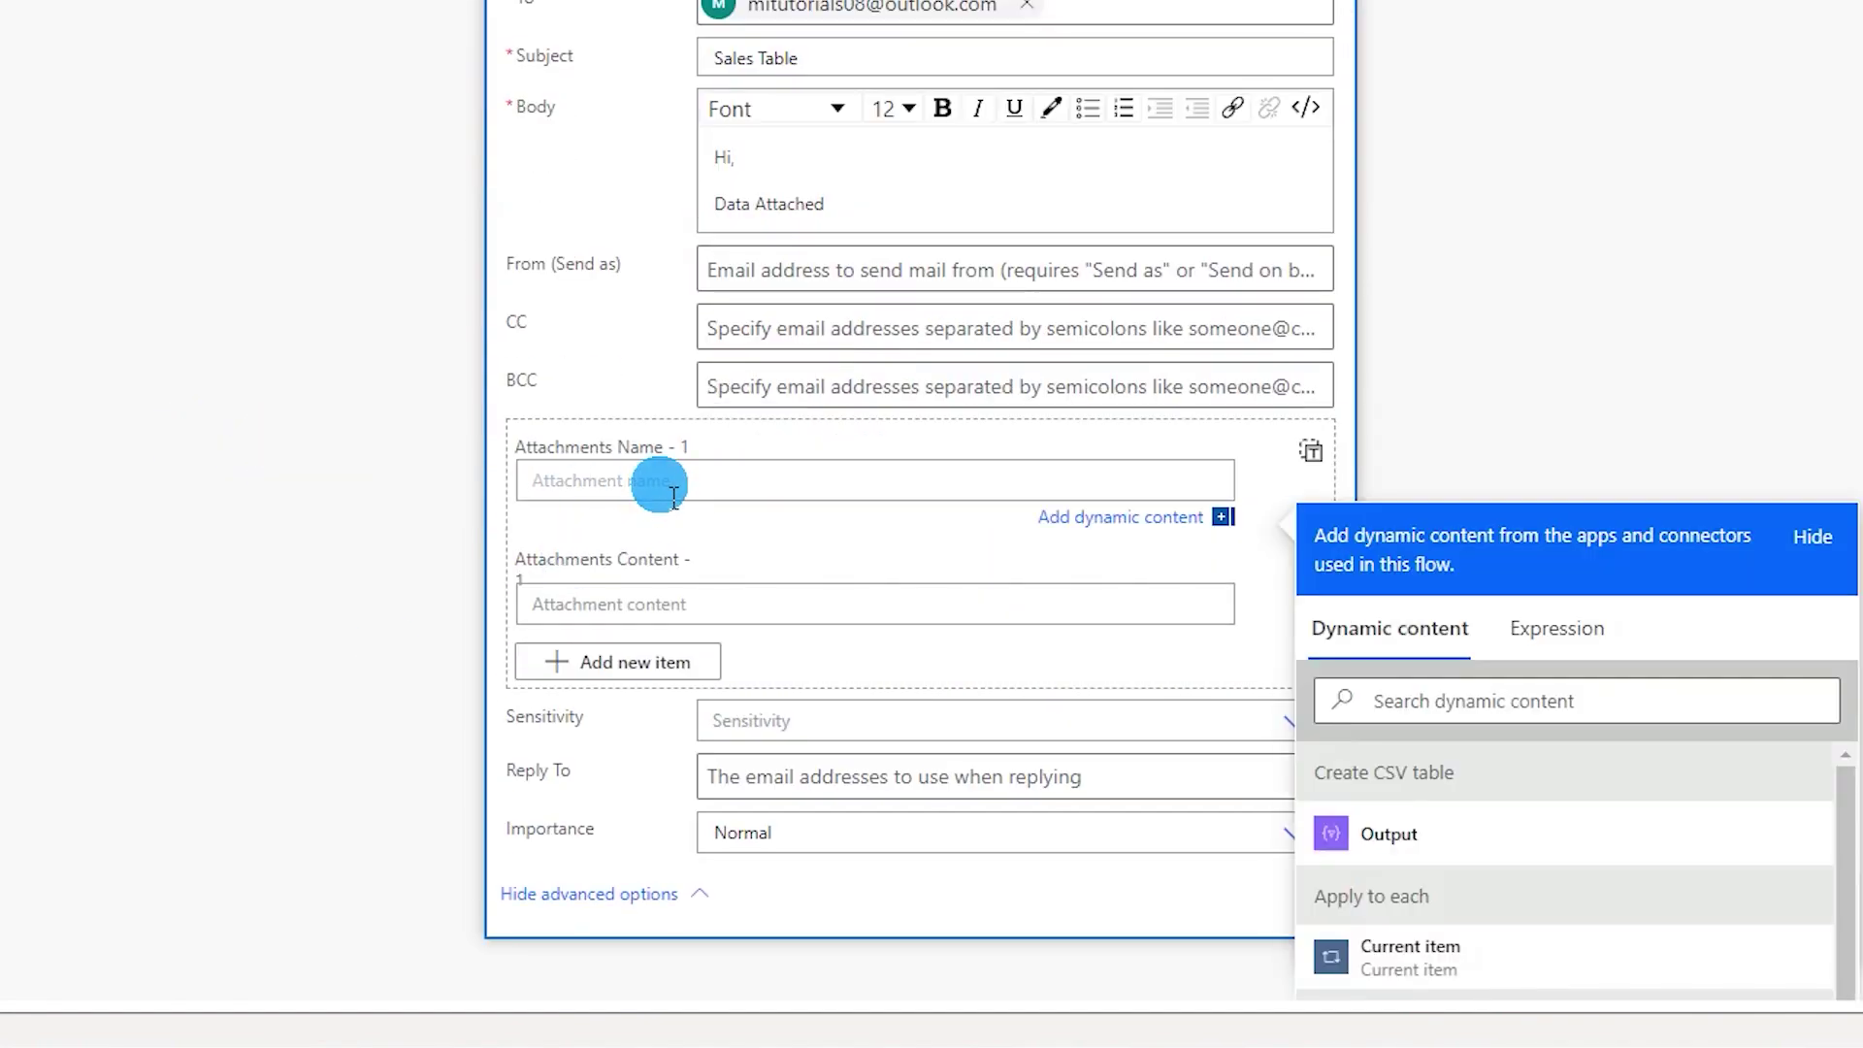
{"action": "type", "text": "Sales-Table"}
{"action": "key", "text": "BackSpace"}
{"action": "key", "text": "BackSpace"}
{"action": "key", "text": "BackSpace"}
{"action": "key", "text": "BackSpace"}
{"action": "key", "text": "BackSpace"}
{"action": "key", "text": "BackSpace"}
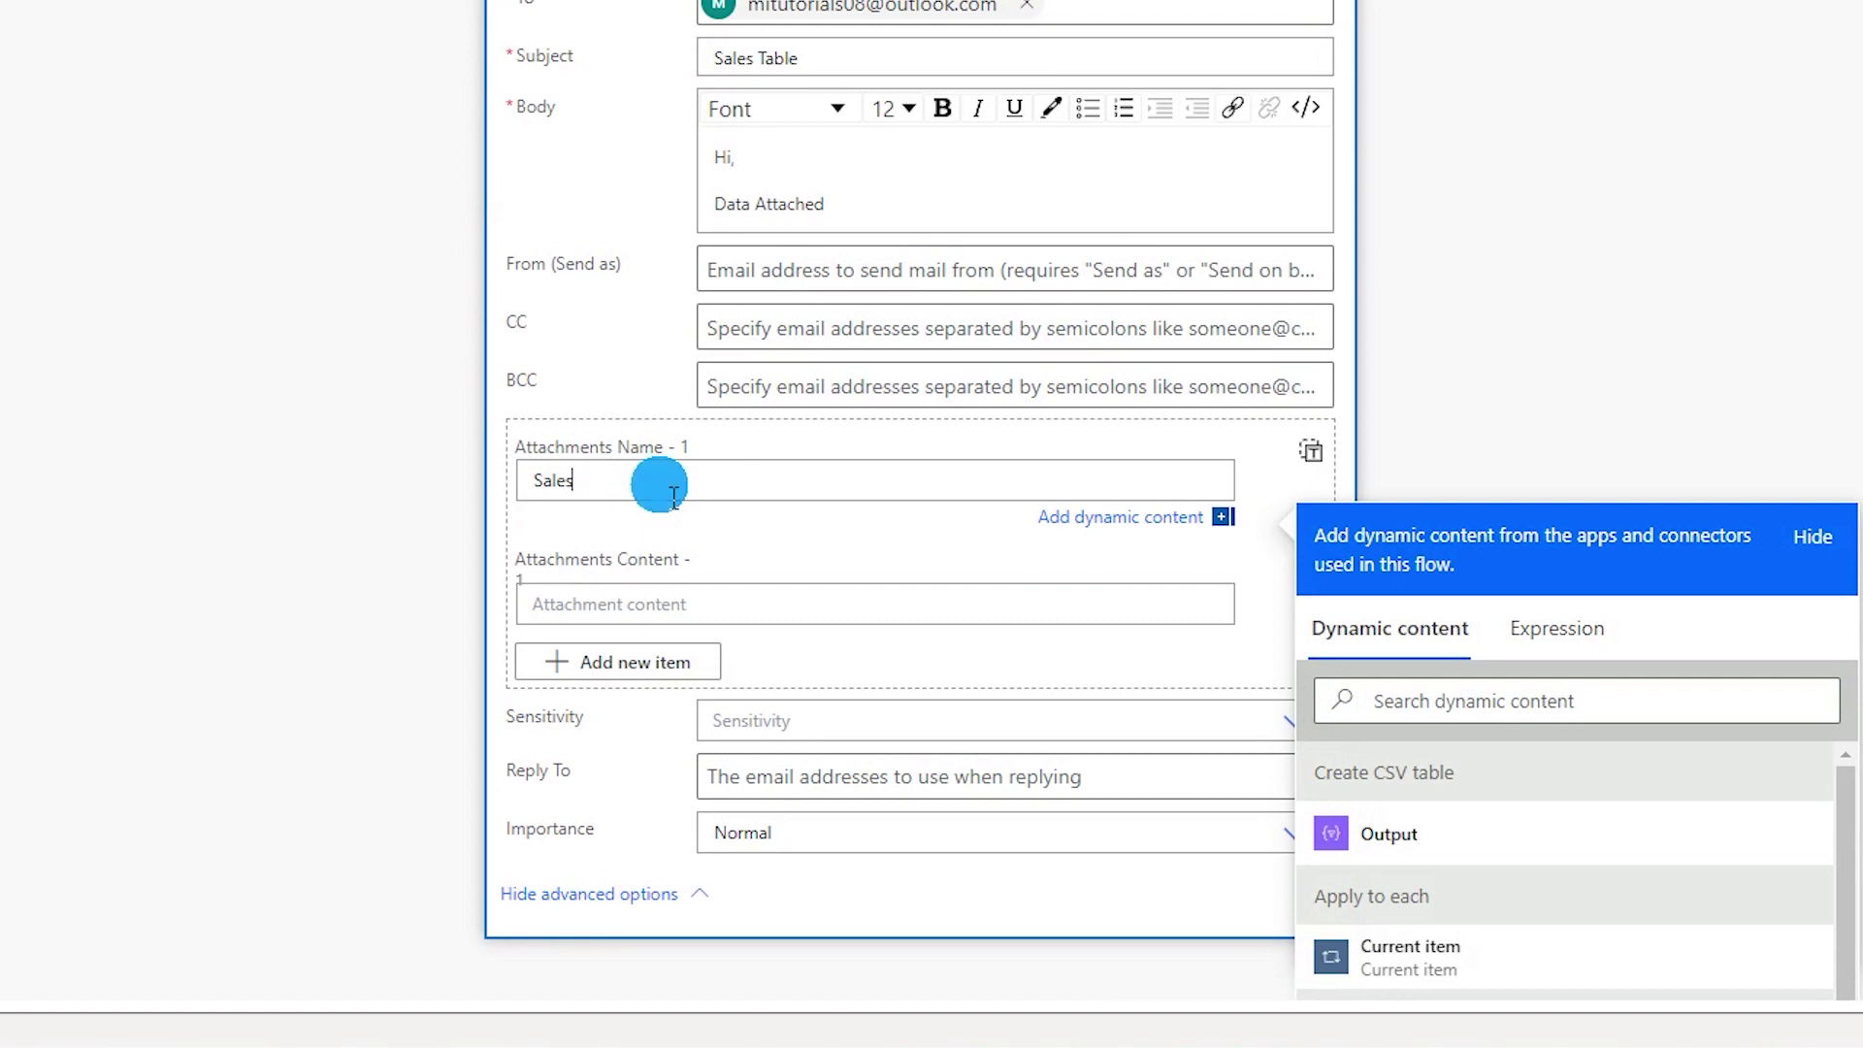
{"action": "type", "text": "_table.csv"}
{"action": "left_click_drag", "start_coordinate": [737, 495], "coordinate": [628, 497]}
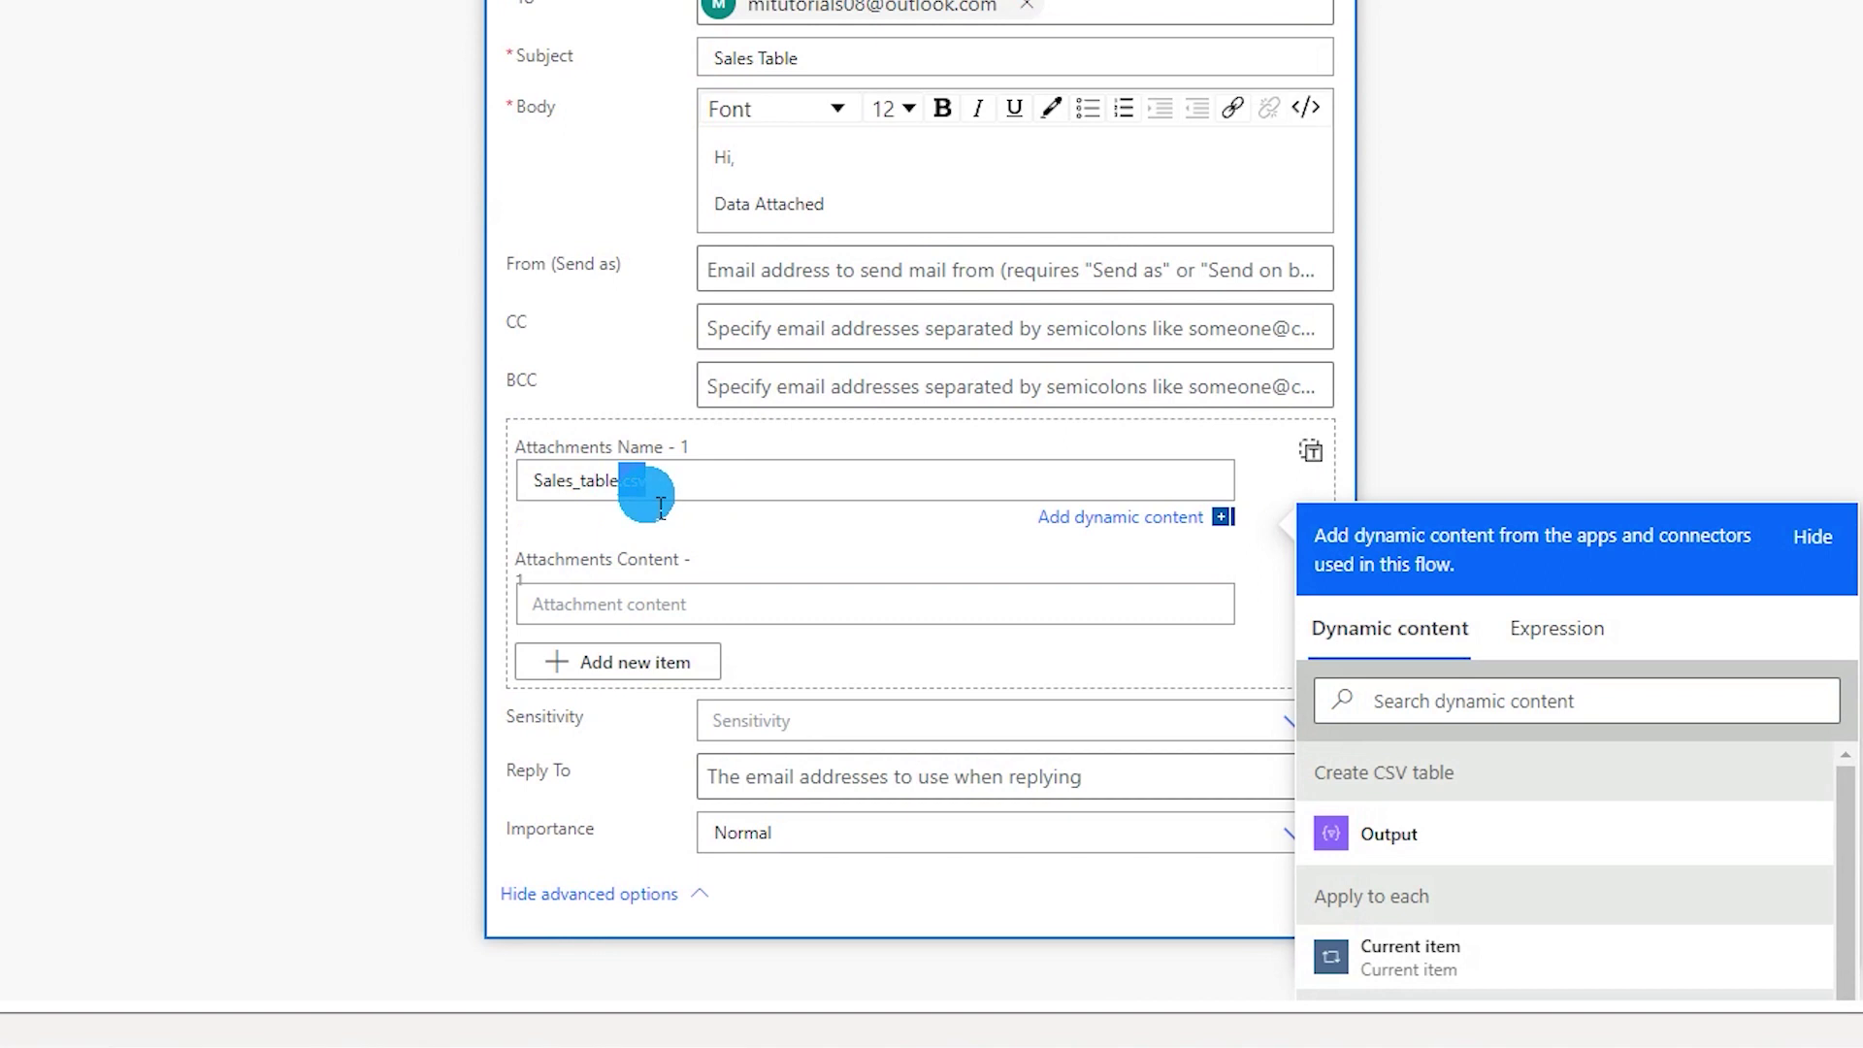
{"action": "left_click", "coordinate": [631, 614]}
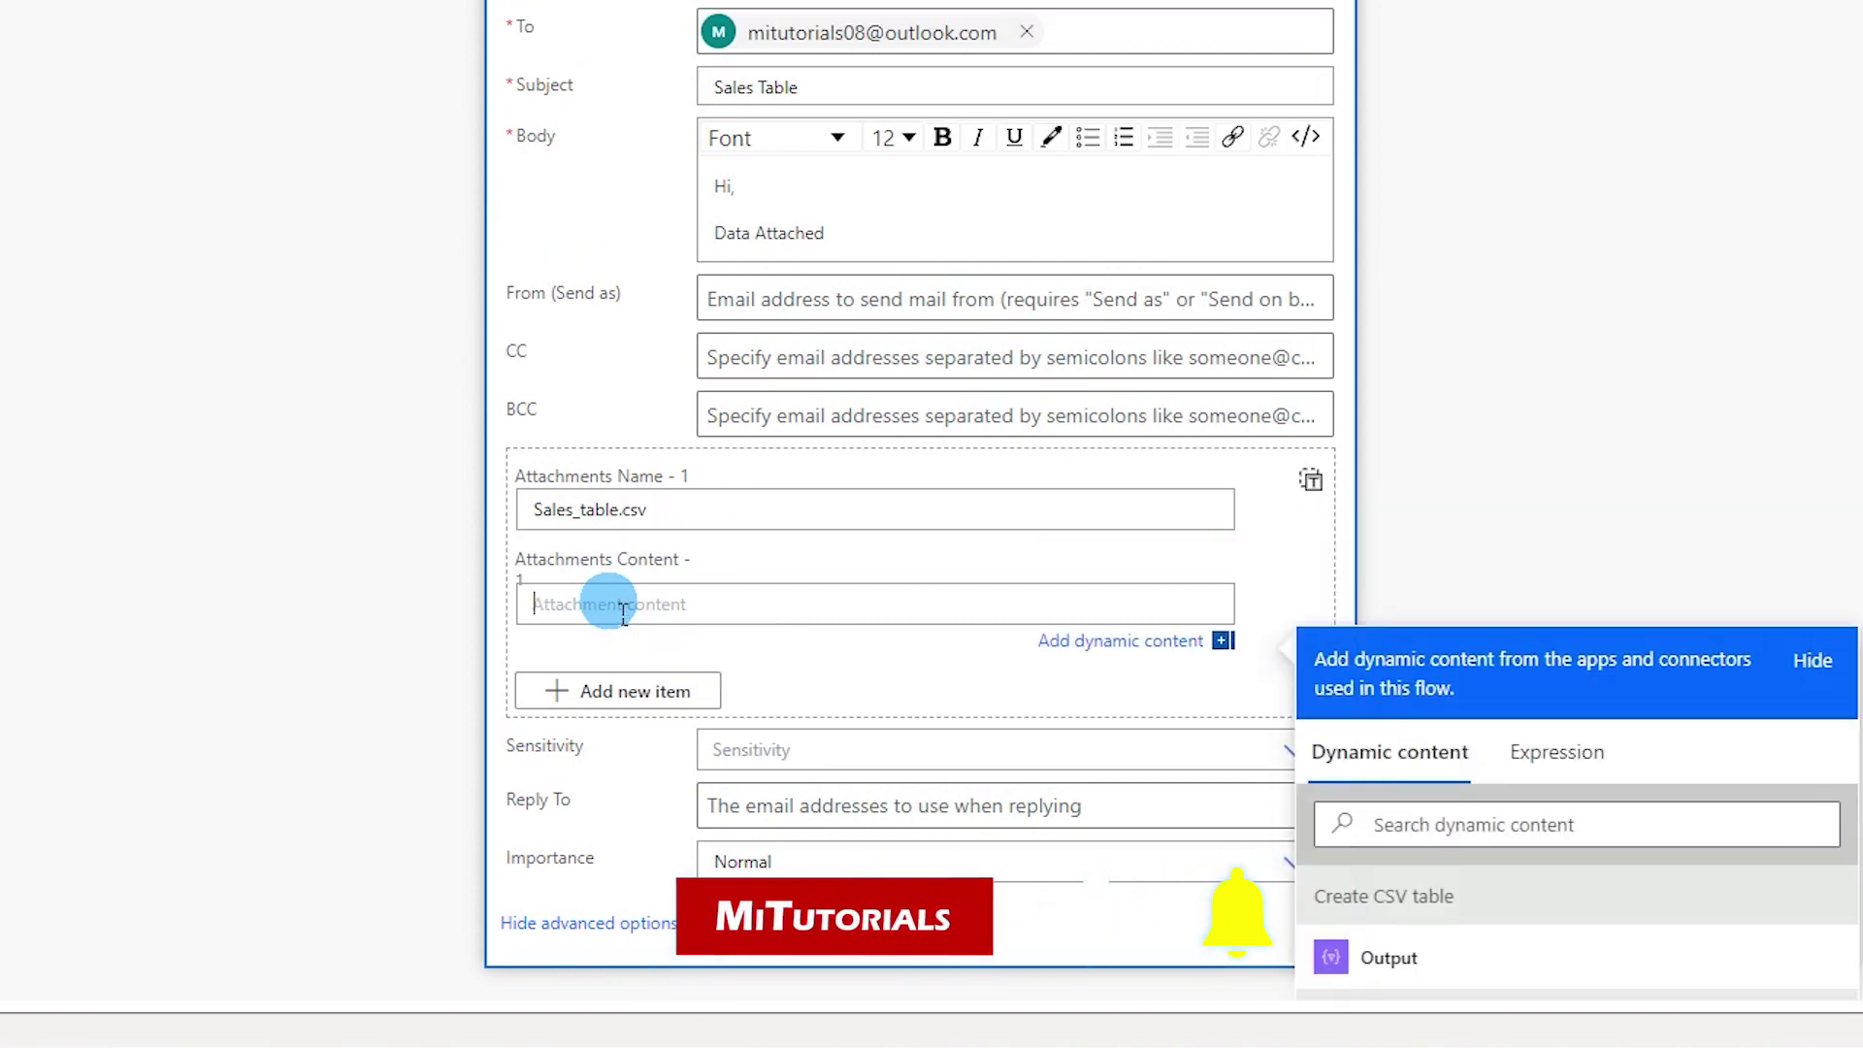
{"action": "scroll", "coordinate": [623, 611], "scroll_direction": "down", "scroll_amount": 3}
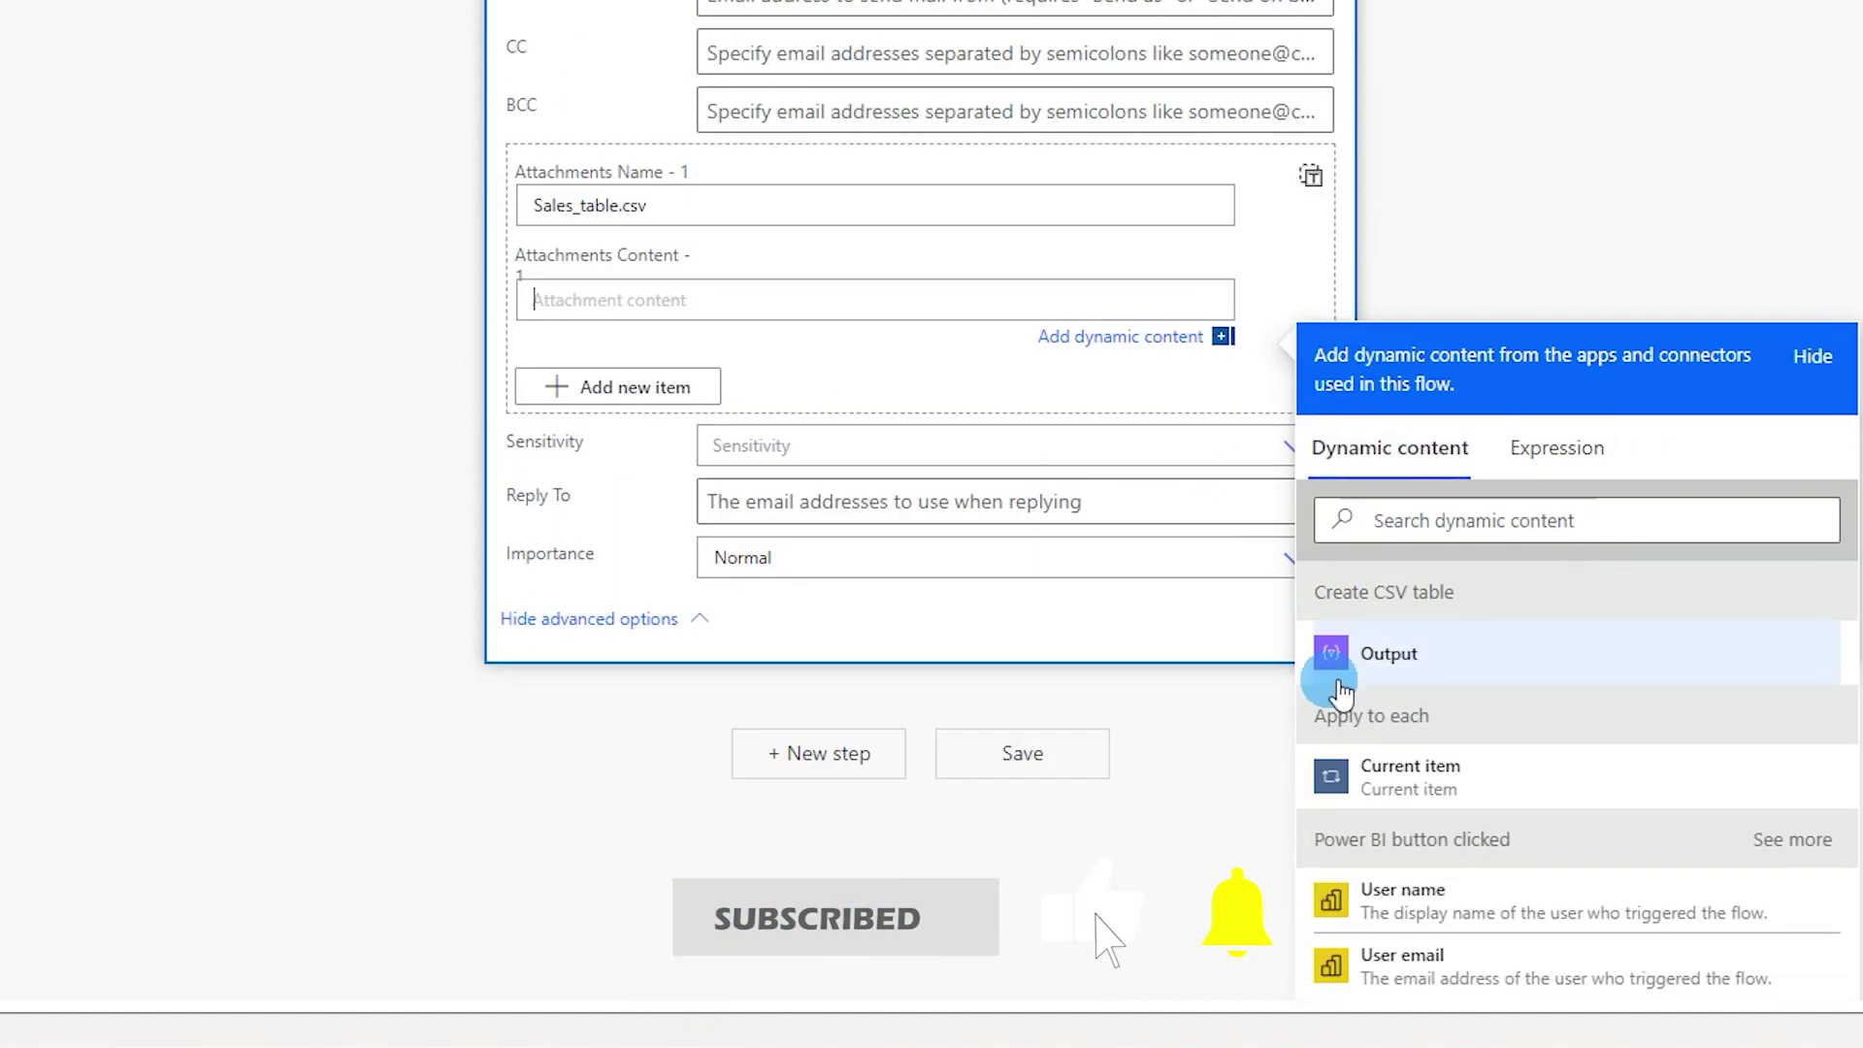
{"action": "left_click", "coordinate": [1397, 660]}
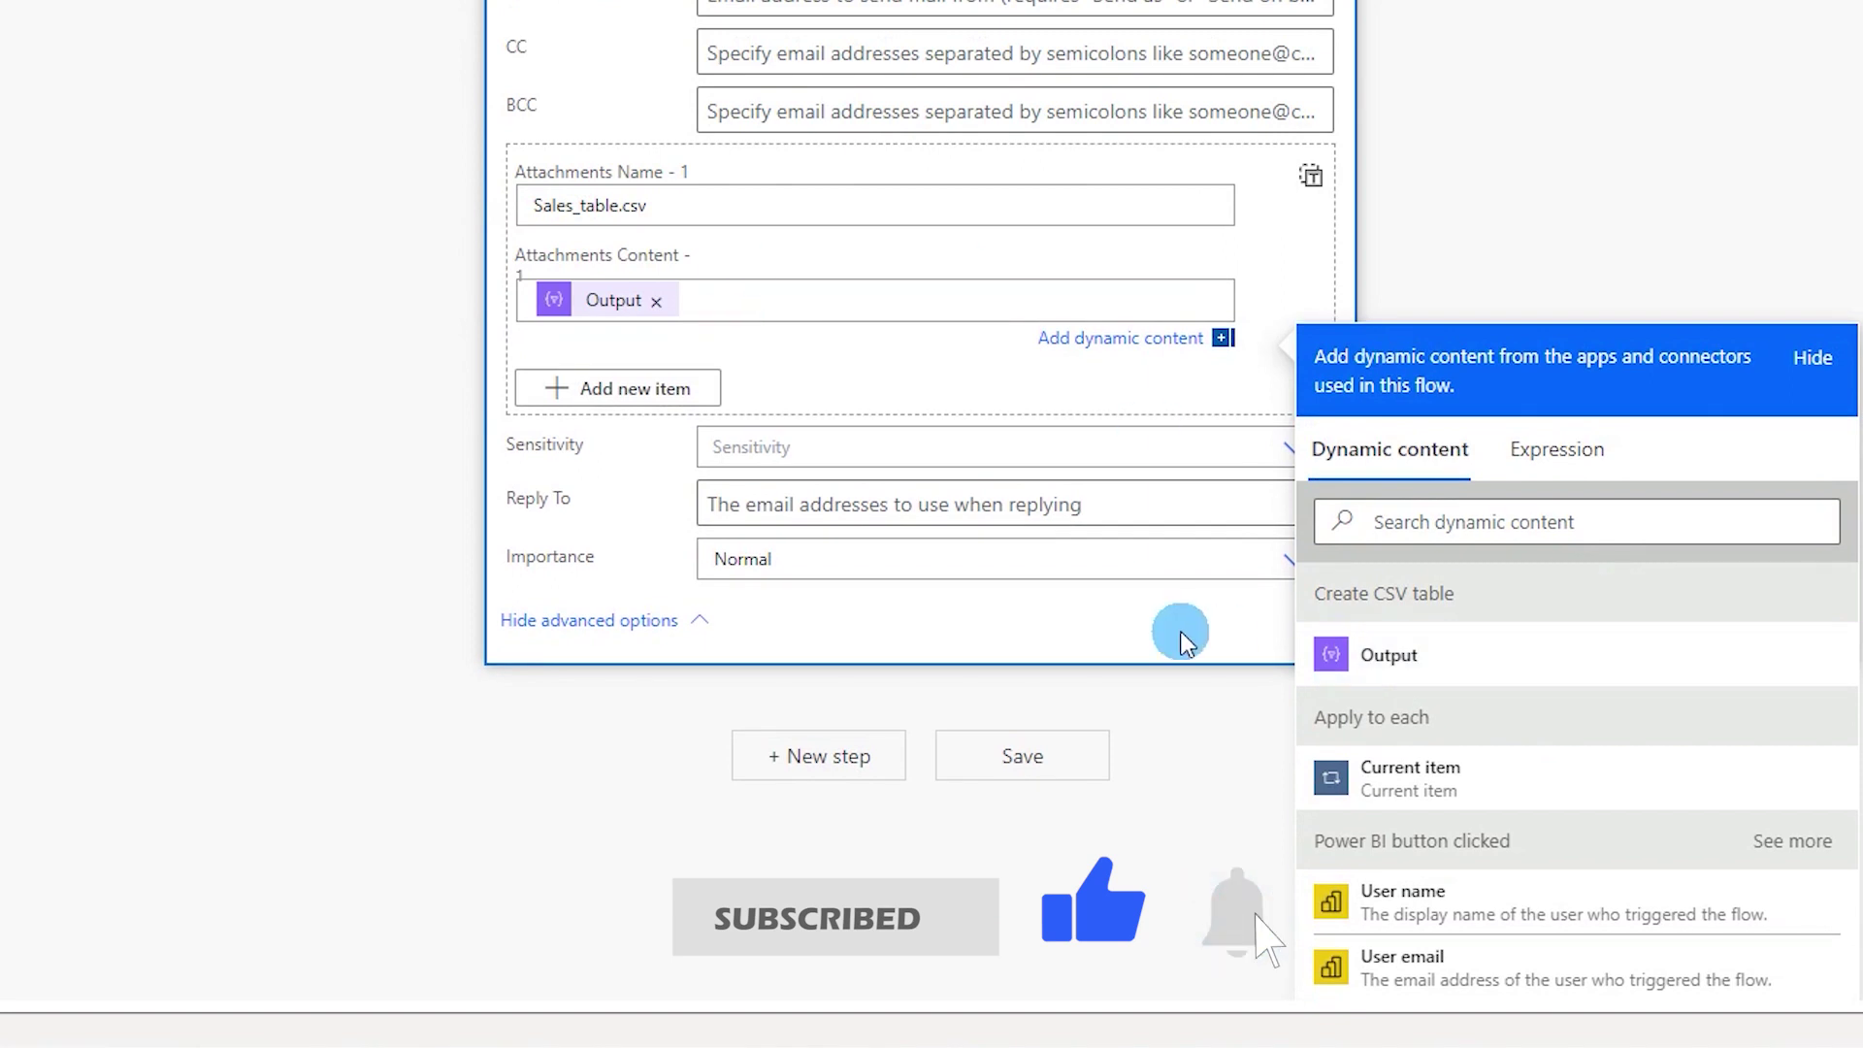
Rename the flow to Sales_Export_CSV, then save and apply it to the button.
{"action": "scroll", "coordinate": [860, 420], "scroll_direction": "up", "scroll_amount": 2}
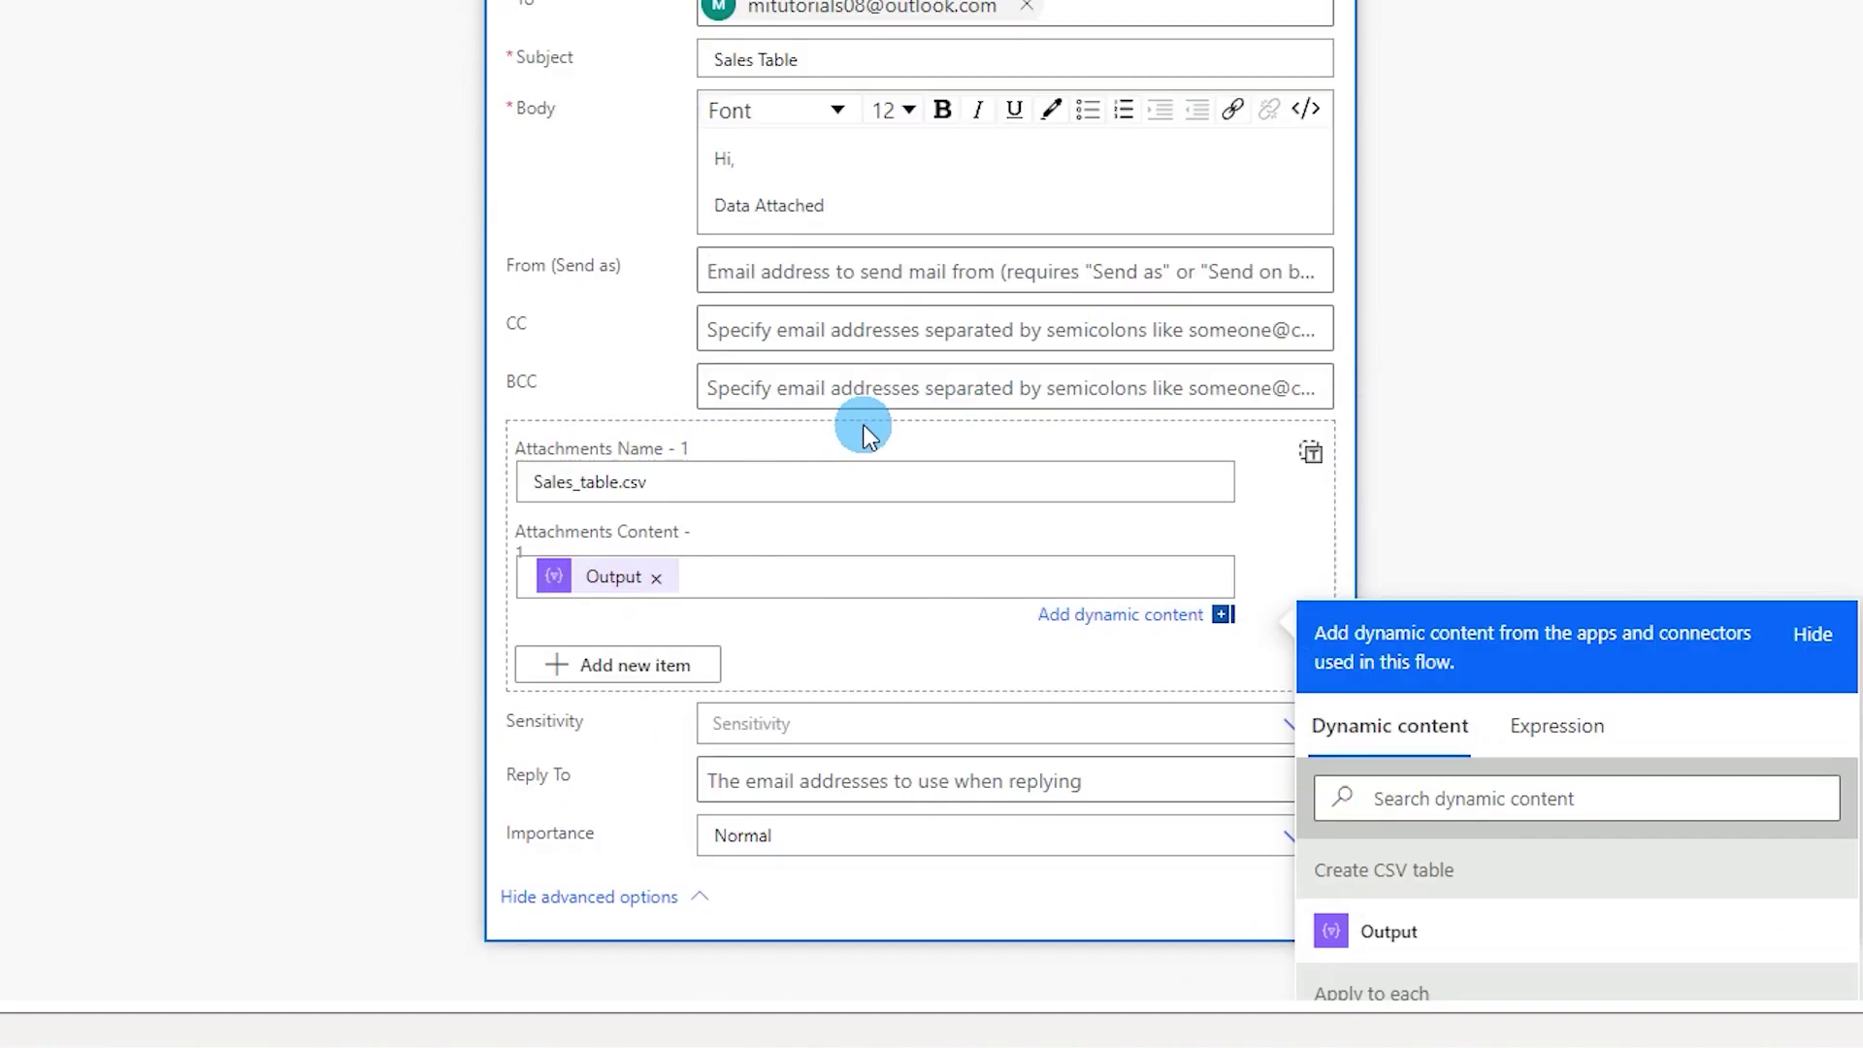
{"action": "scroll", "coordinate": [861, 427], "scroll_direction": "down", "scroll_amount": 2}
{"action": "left_click", "coordinate": [1026, 766]}
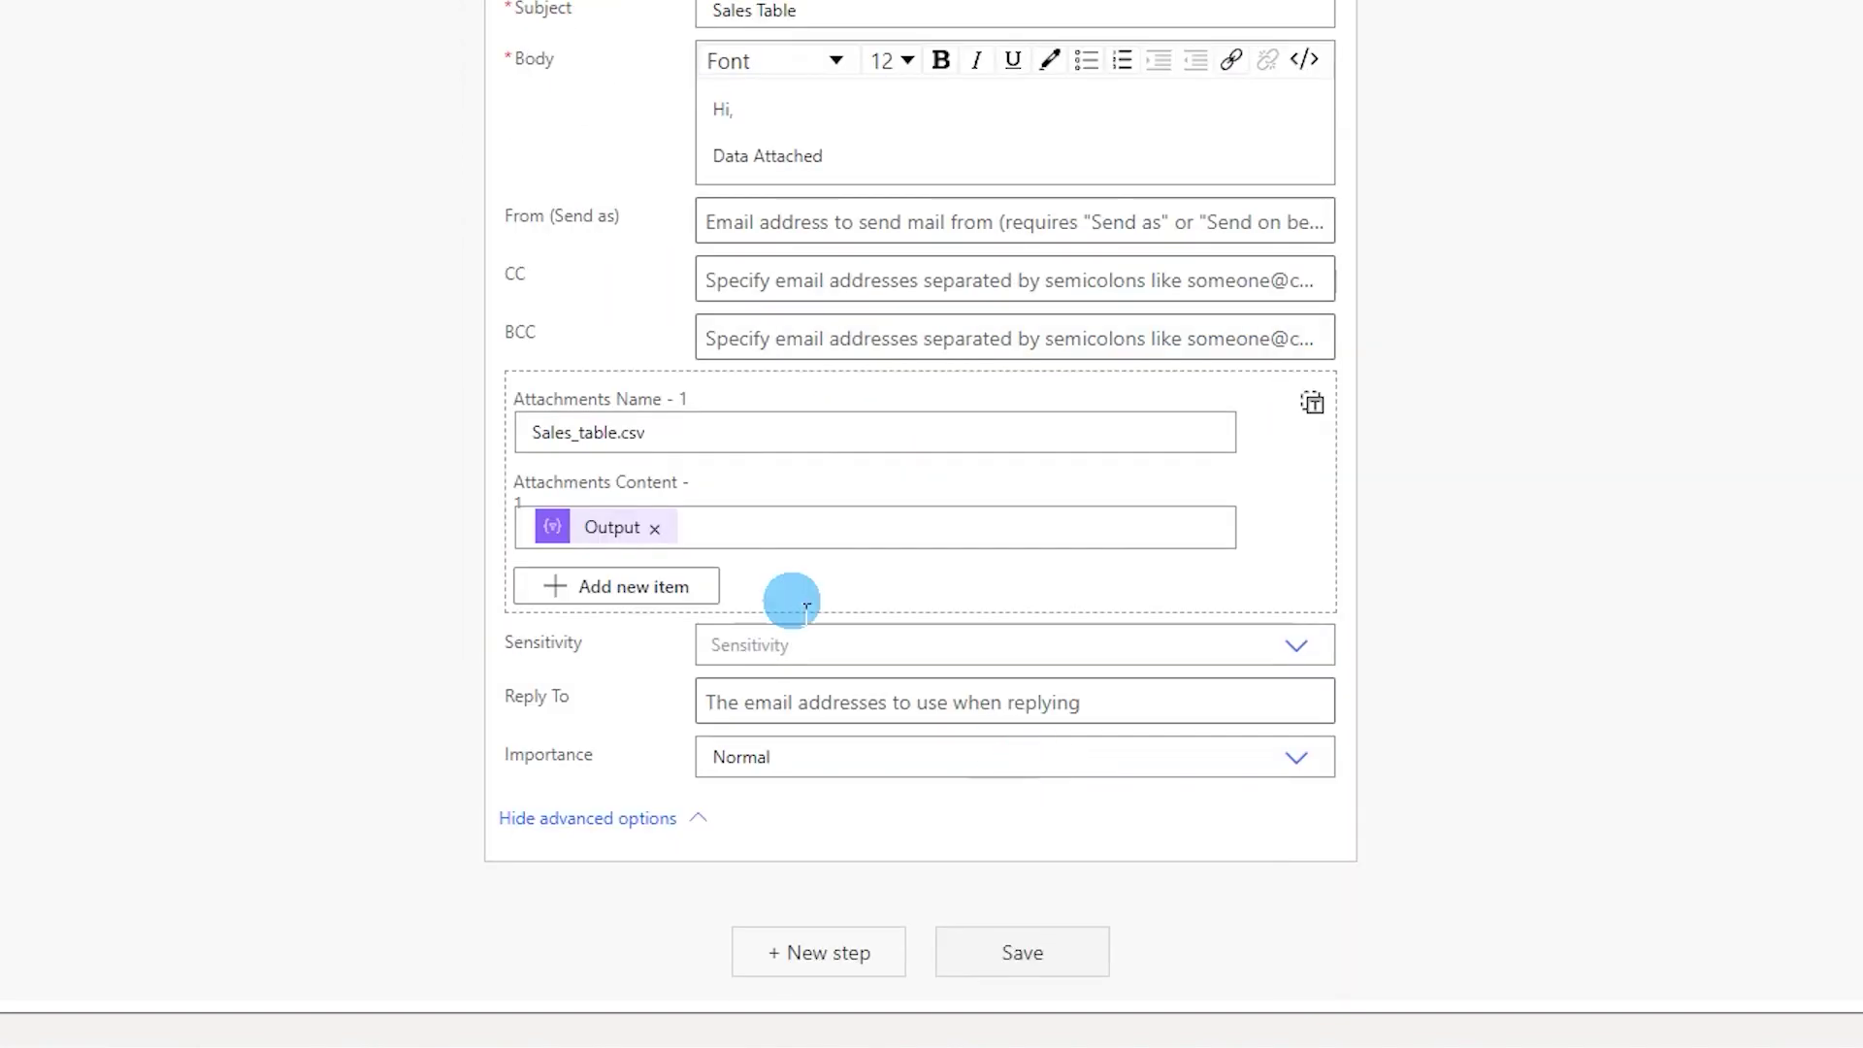
{"action": "scroll", "coordinate": [611, 444], "scroll_direction": "up", "scroll_amount": 3}
{"action": "scroll", "coordinate": [334, 382], "scroll_direction": "up", "scroll_amount": 3}
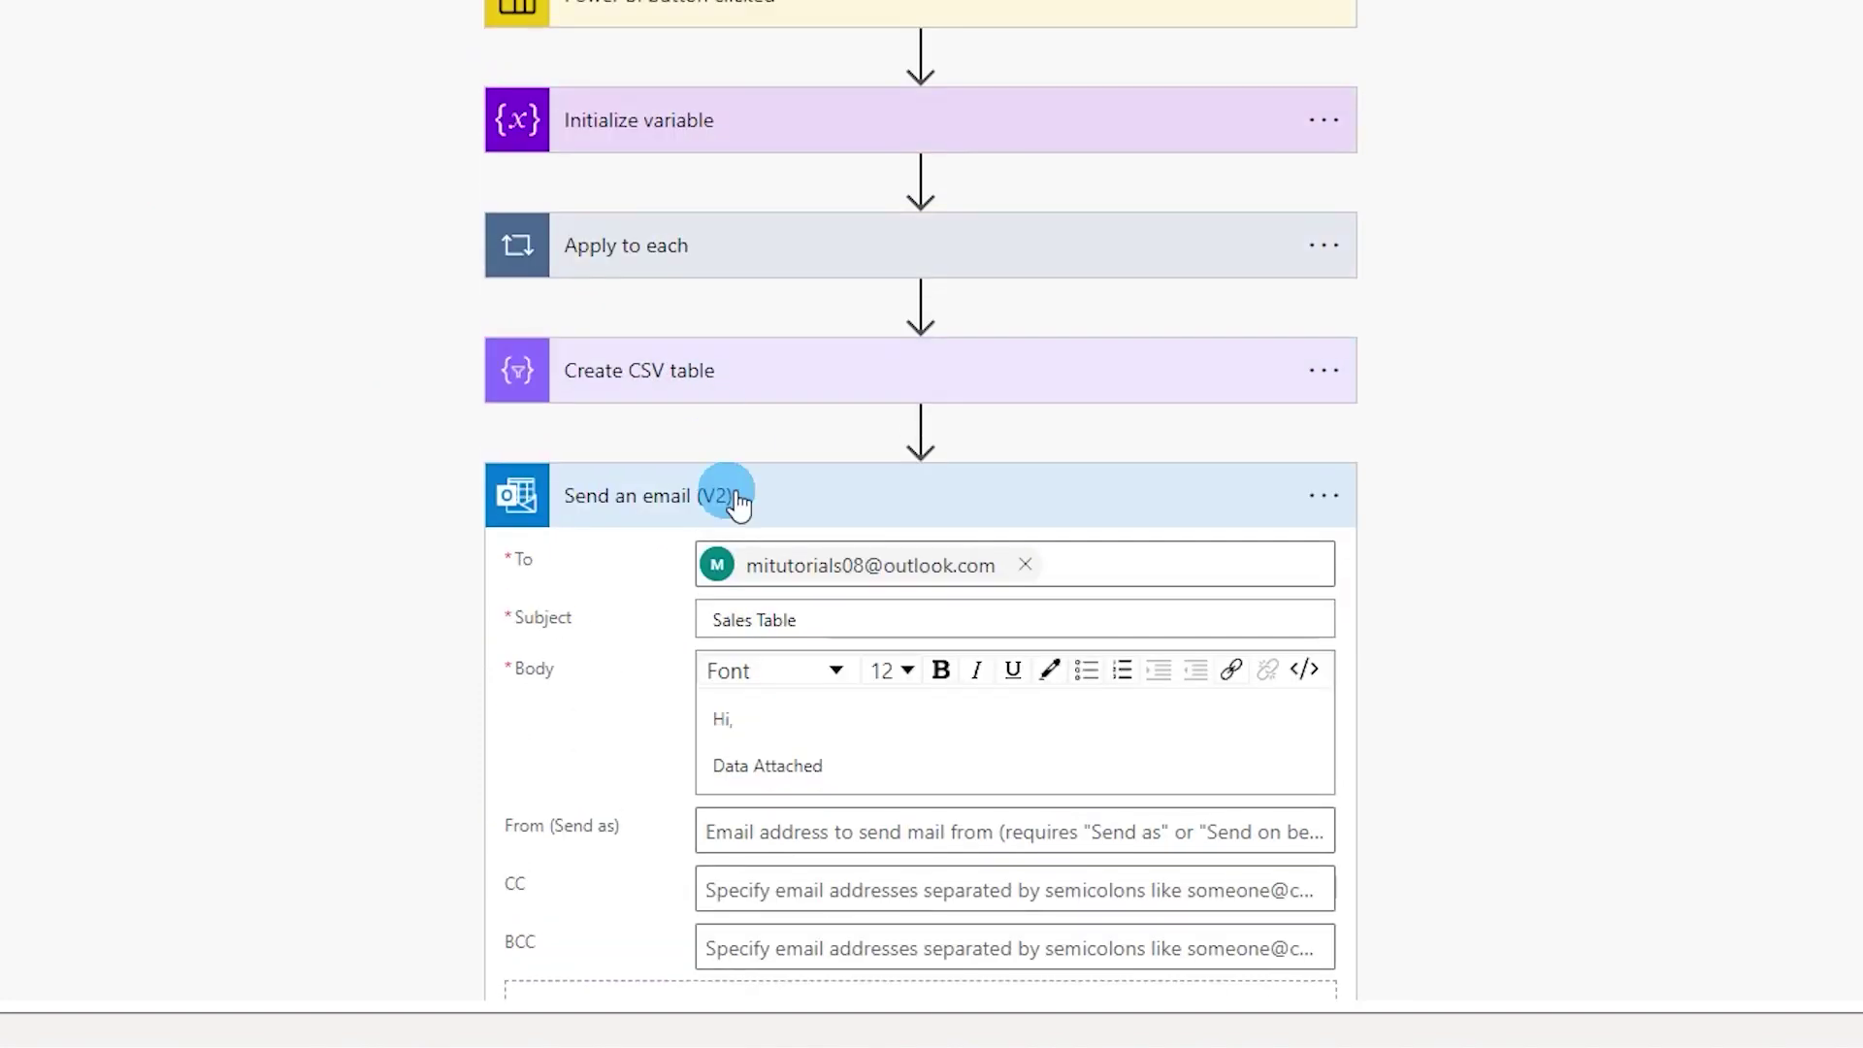
{"action": "left_click", "coordinate": [730, 495]}
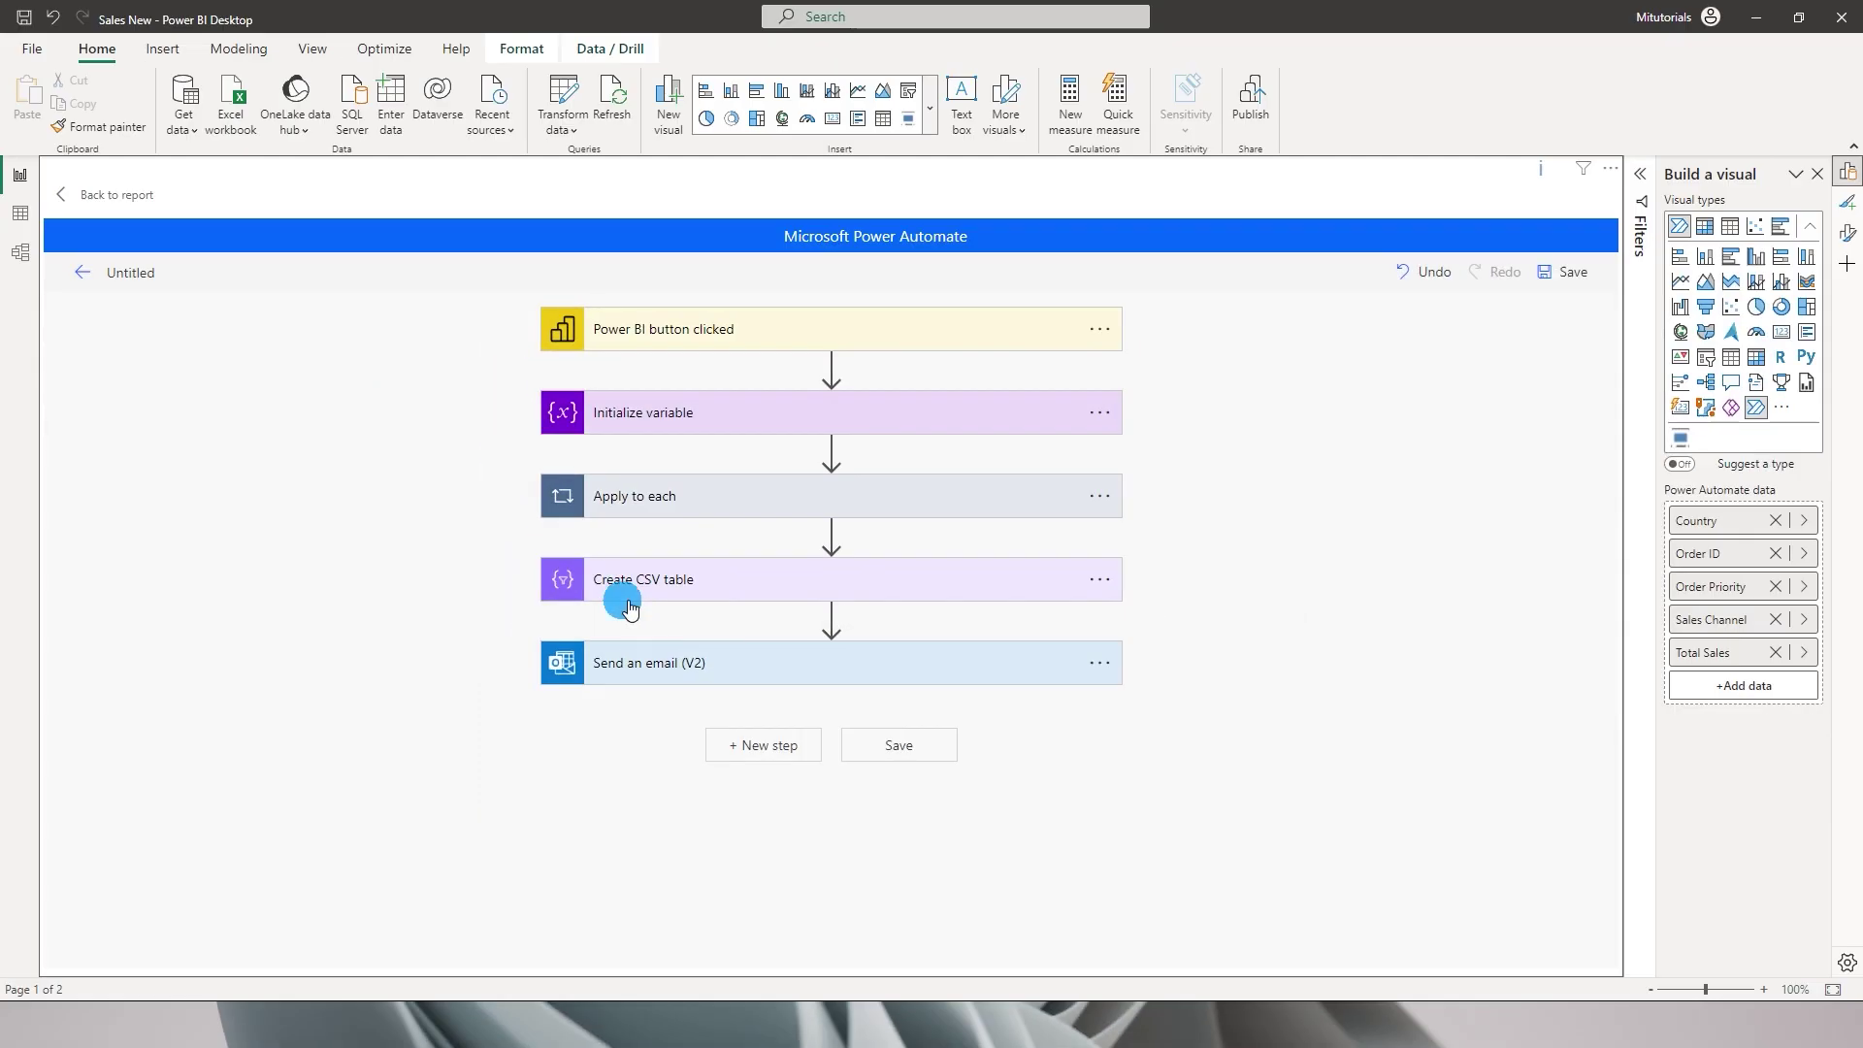
{"action": "left_click", "coordinate": [144, 281]}
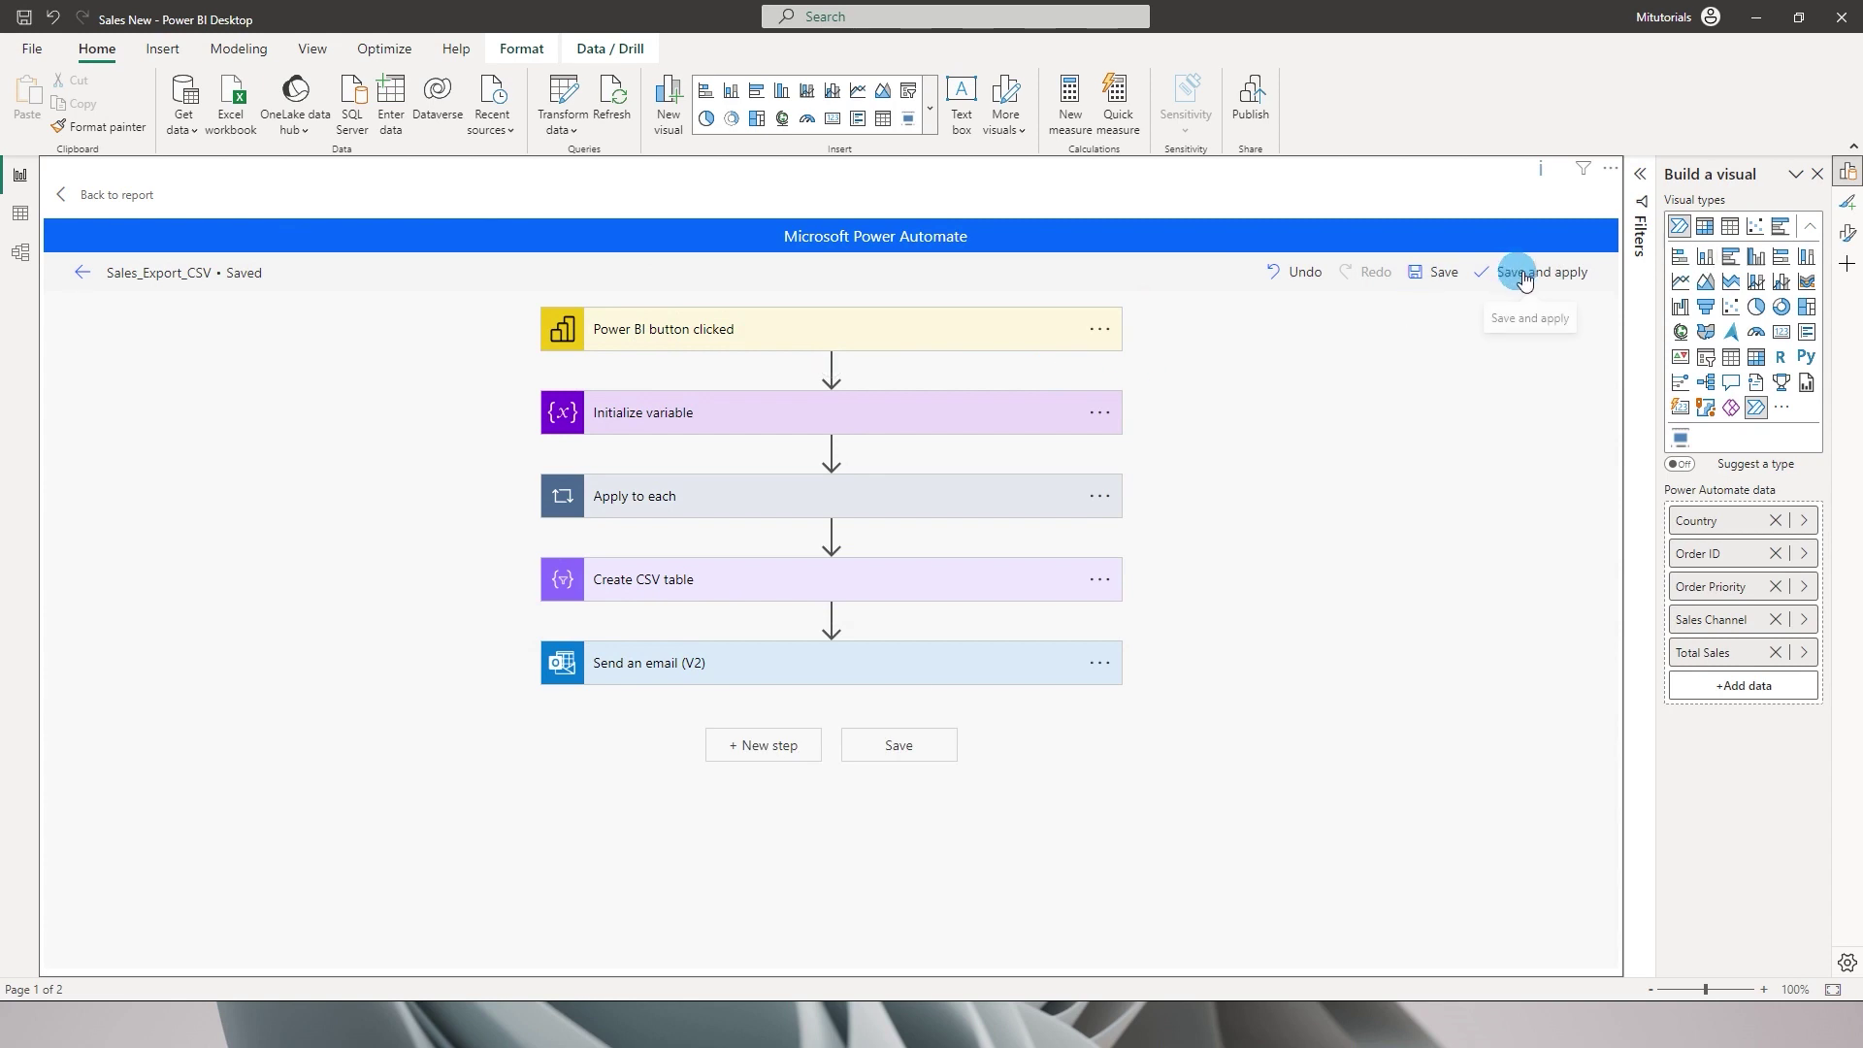
{"action": "left_click", "coordinate": [1528, 279]}
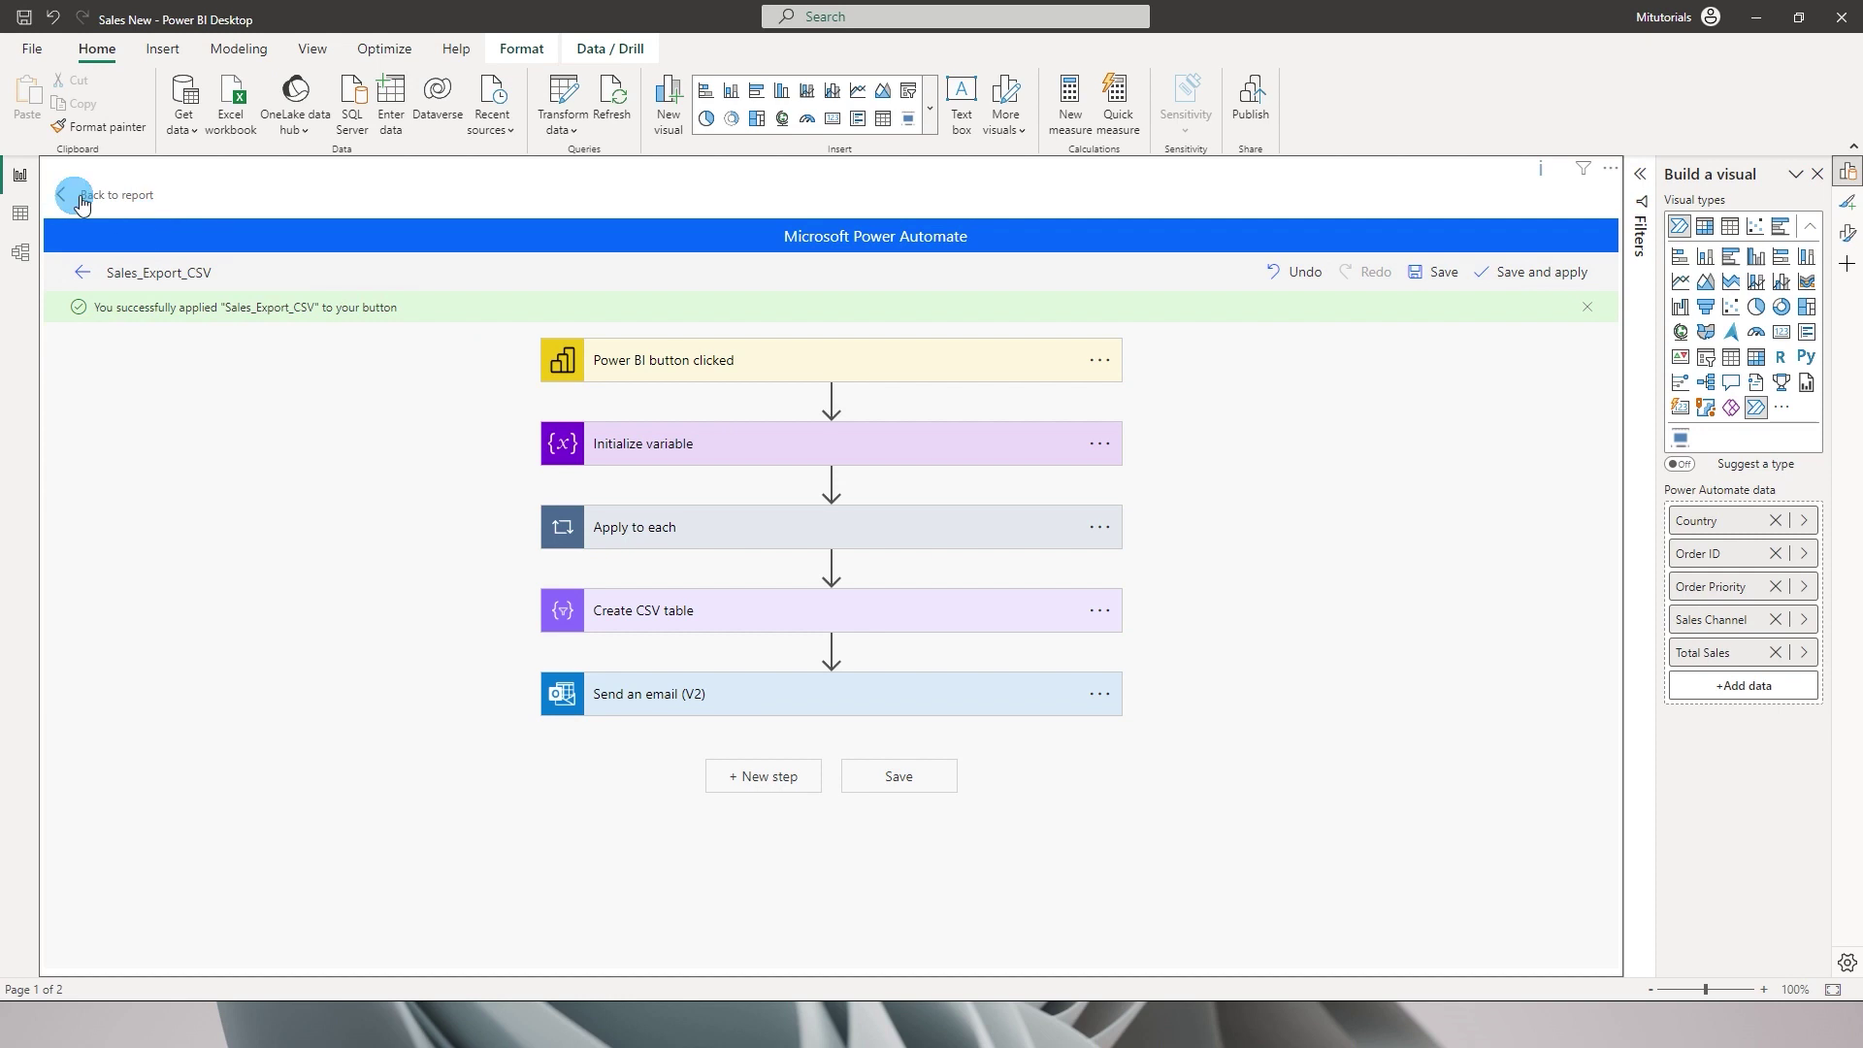
Back on the sales dashboard, shrink the Run flow button beside the slicers.
{"action": "left_click", "coordinate": [66, 197]}
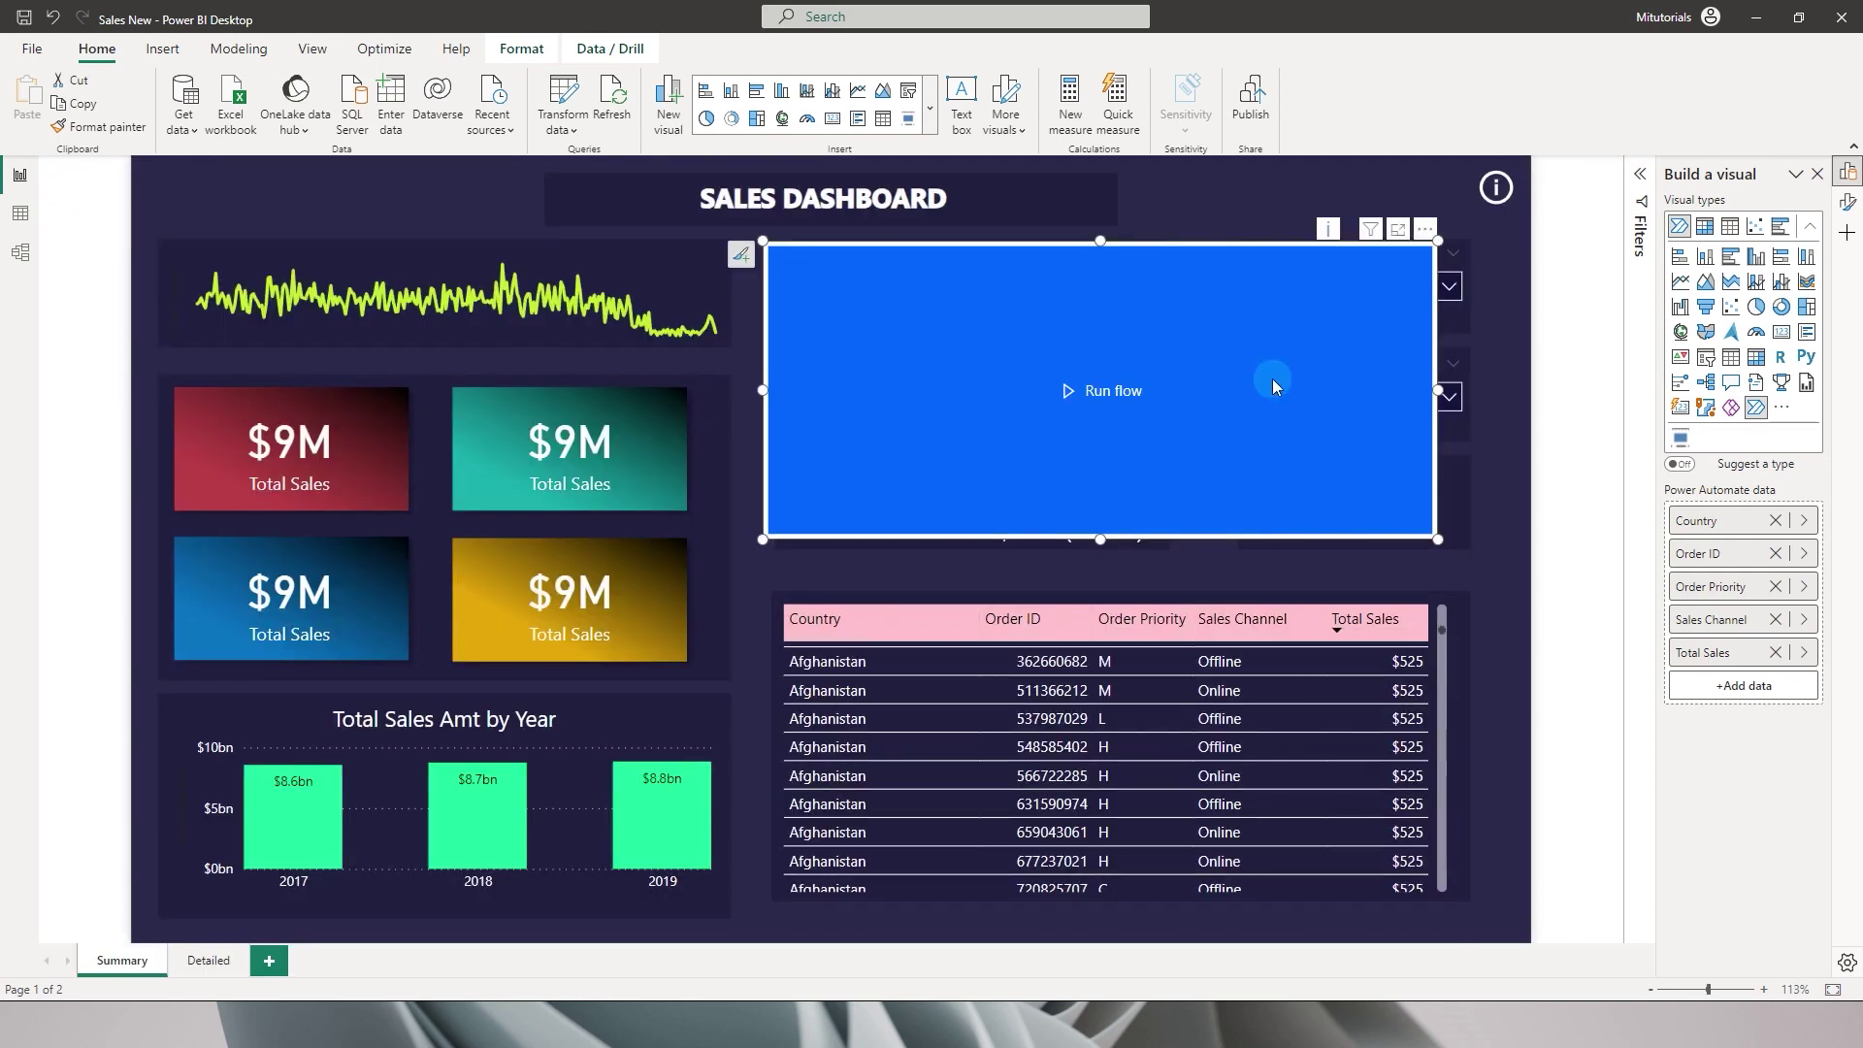
{"action": "left_click_drag", "start_coordinate": [766, 243], "coordinate": [1250, 464]}
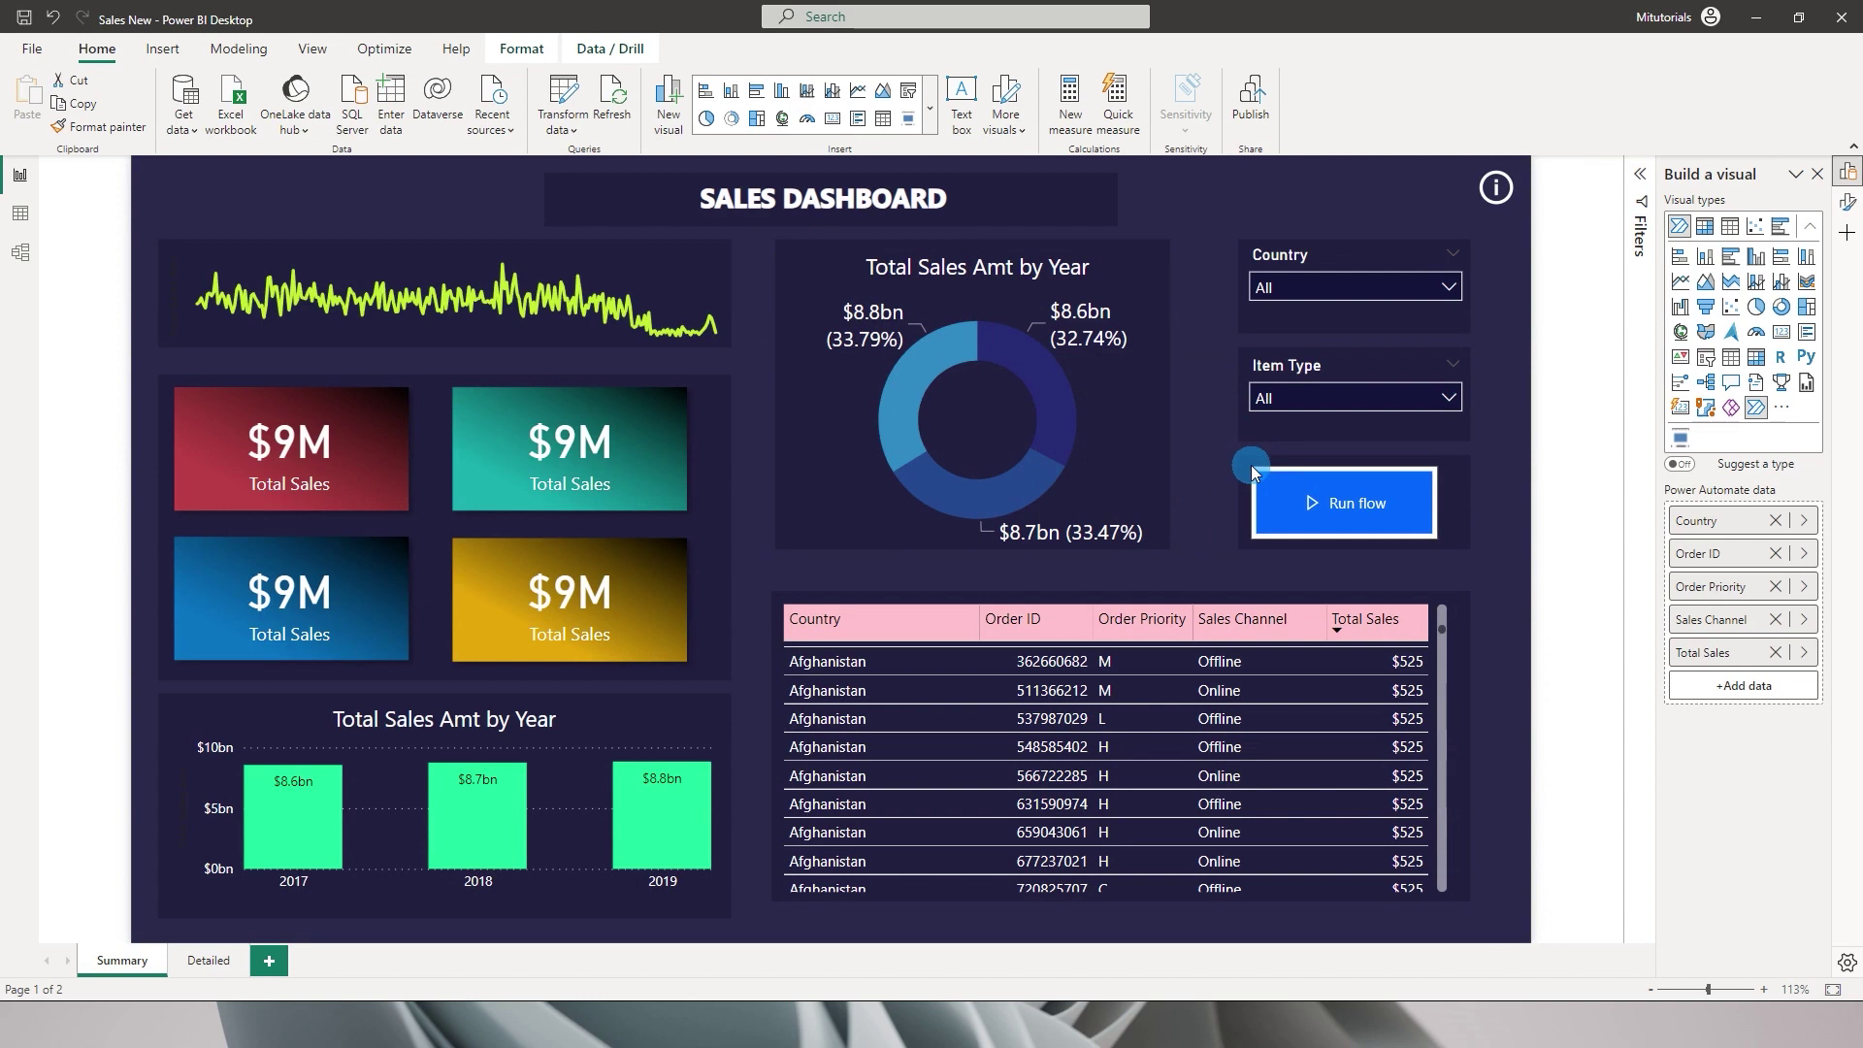
{"action": "left_click", "coordinate": [1378, 521]}
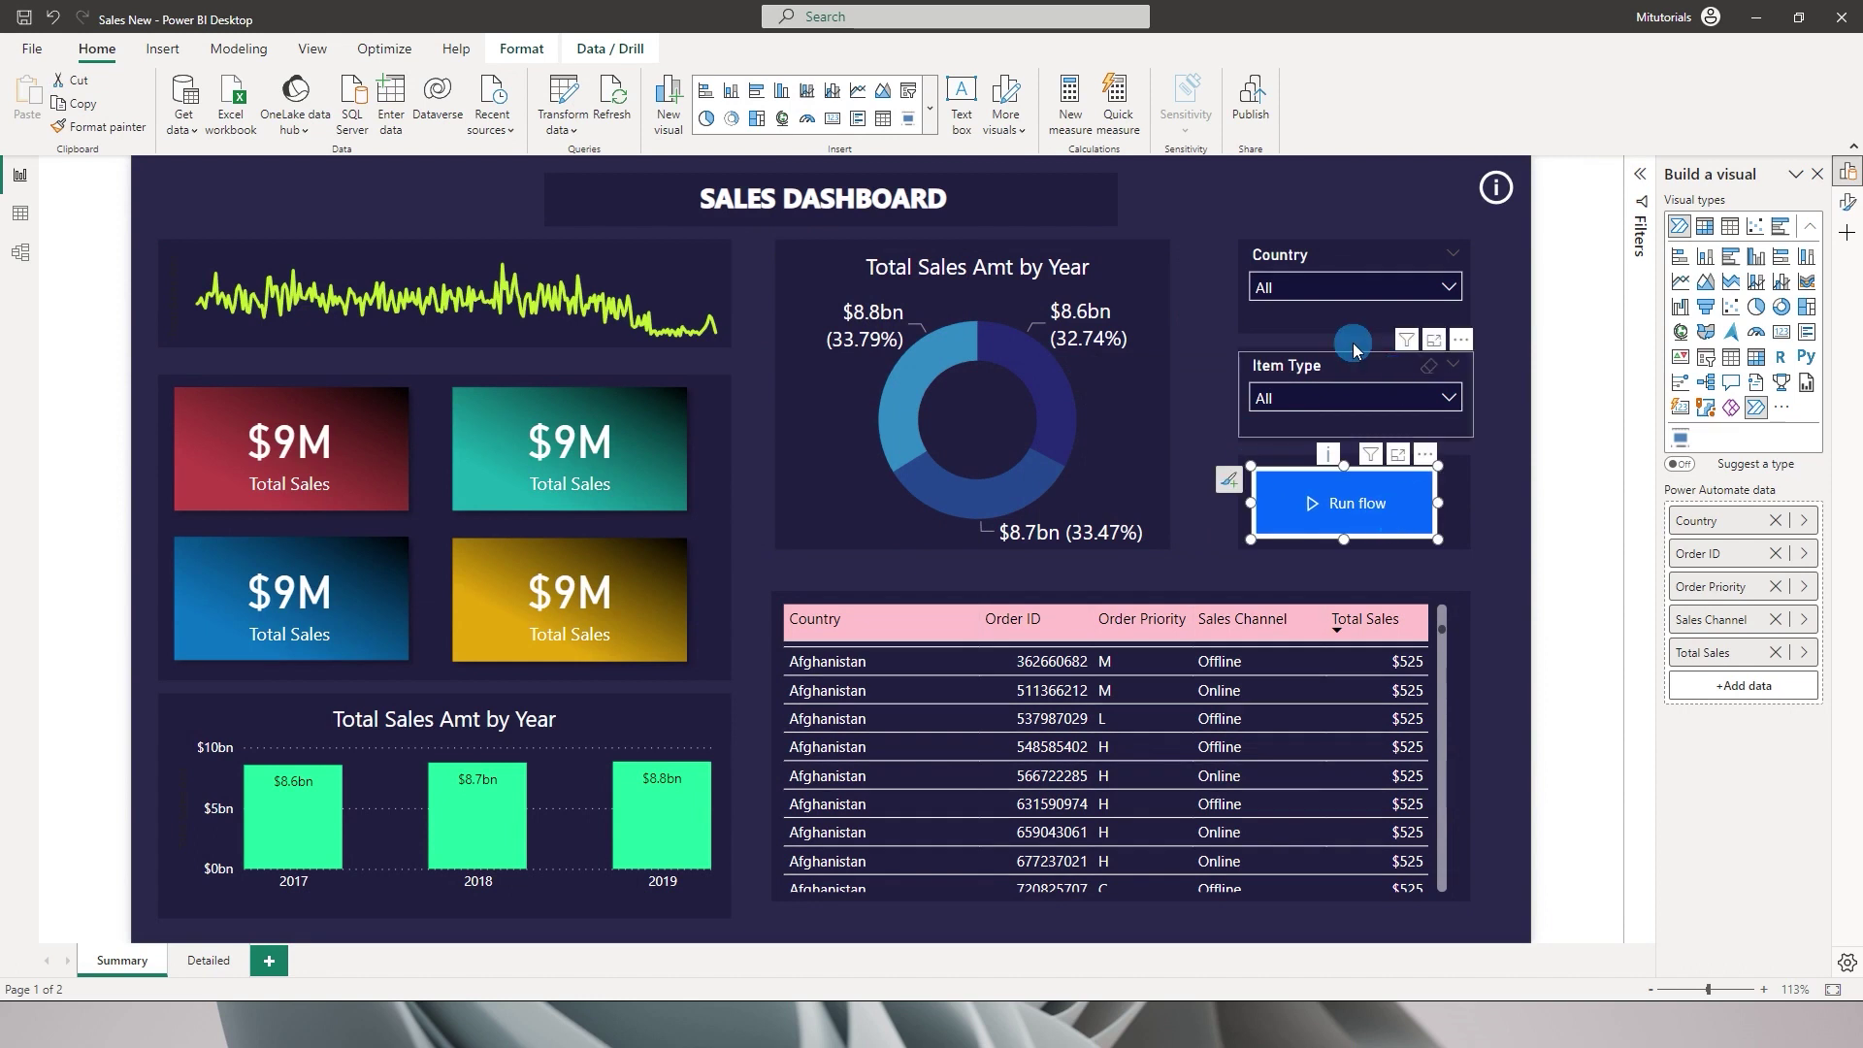
Filter the Country slicer to China and the Item Type slicer to Beverages.
{"action": "left_click", "coordinate": [1331, 291]}
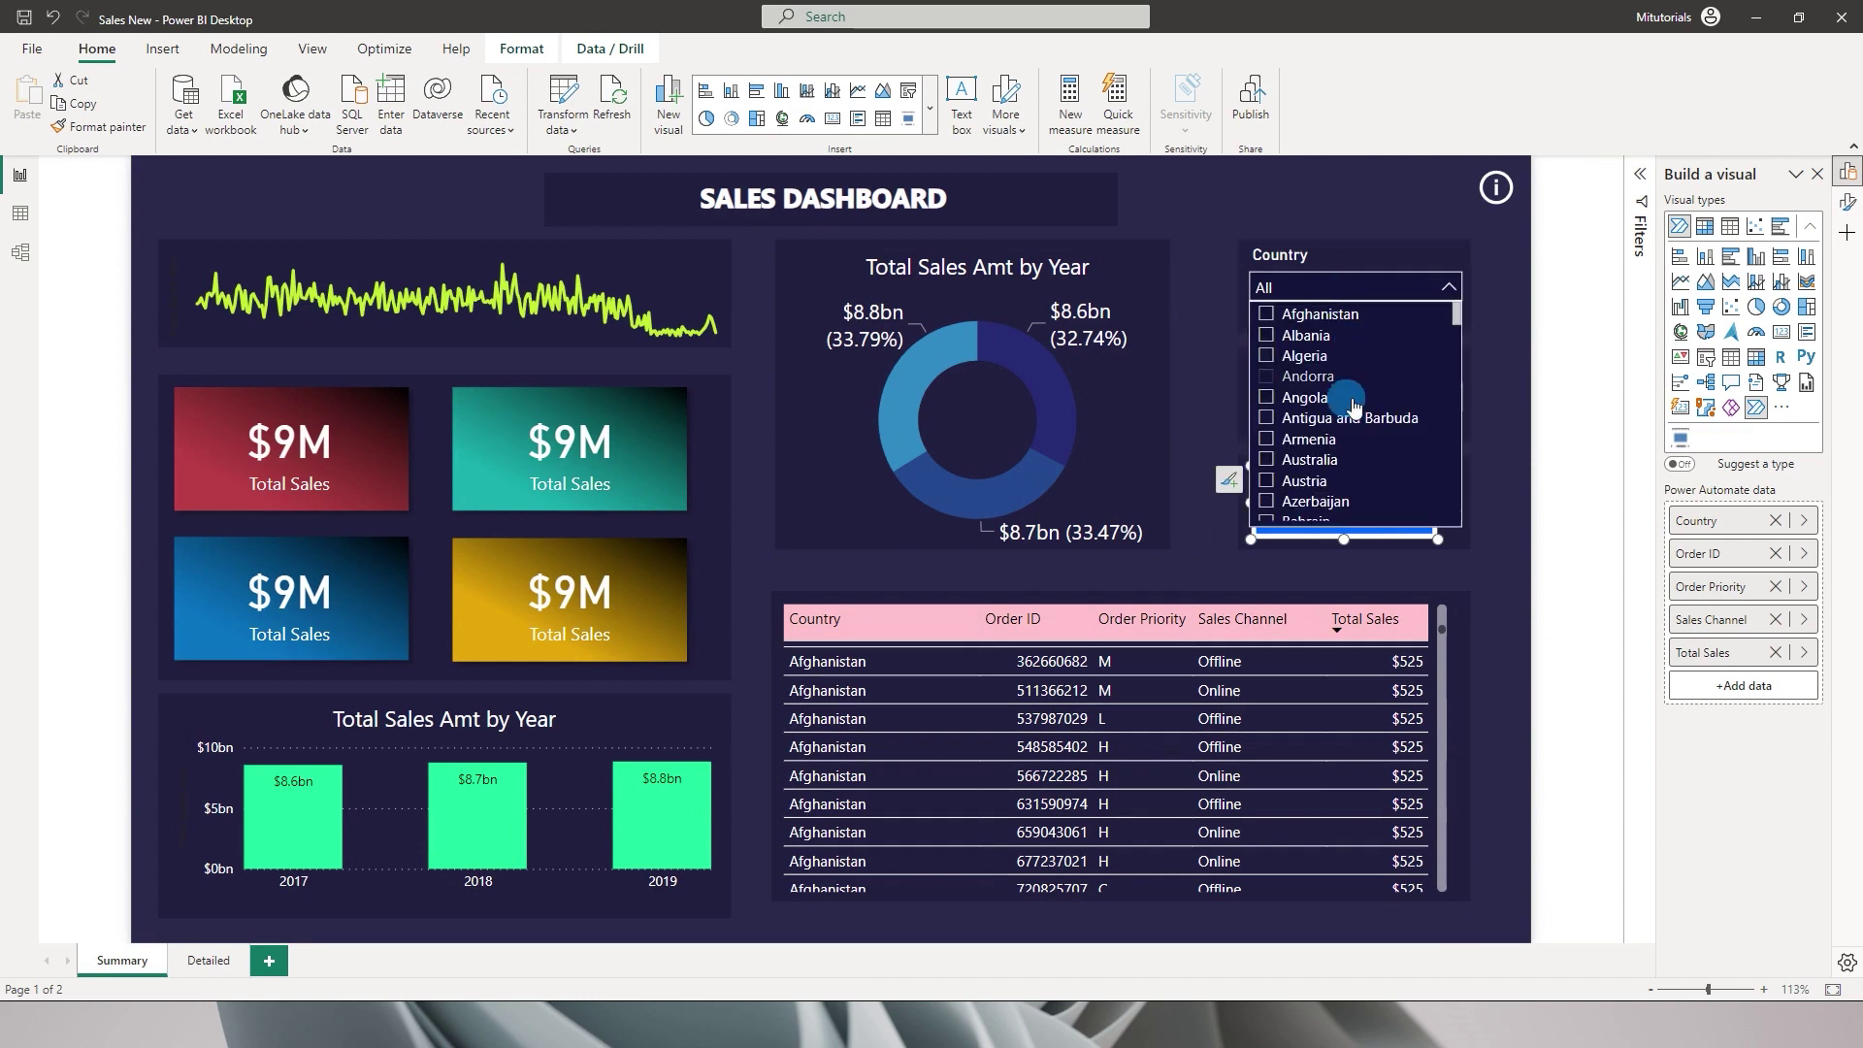
{"action": "scroll", "coordinate": [1353, 404], "scroll_direction": "down", "scroll_amount": 5}
{"action": "left_click", "coordinate": [1363, 403]}
{"action": "scroll", "coordinate": [1378, 276], "scroll_direction": "down", "scroll_amount": 3}
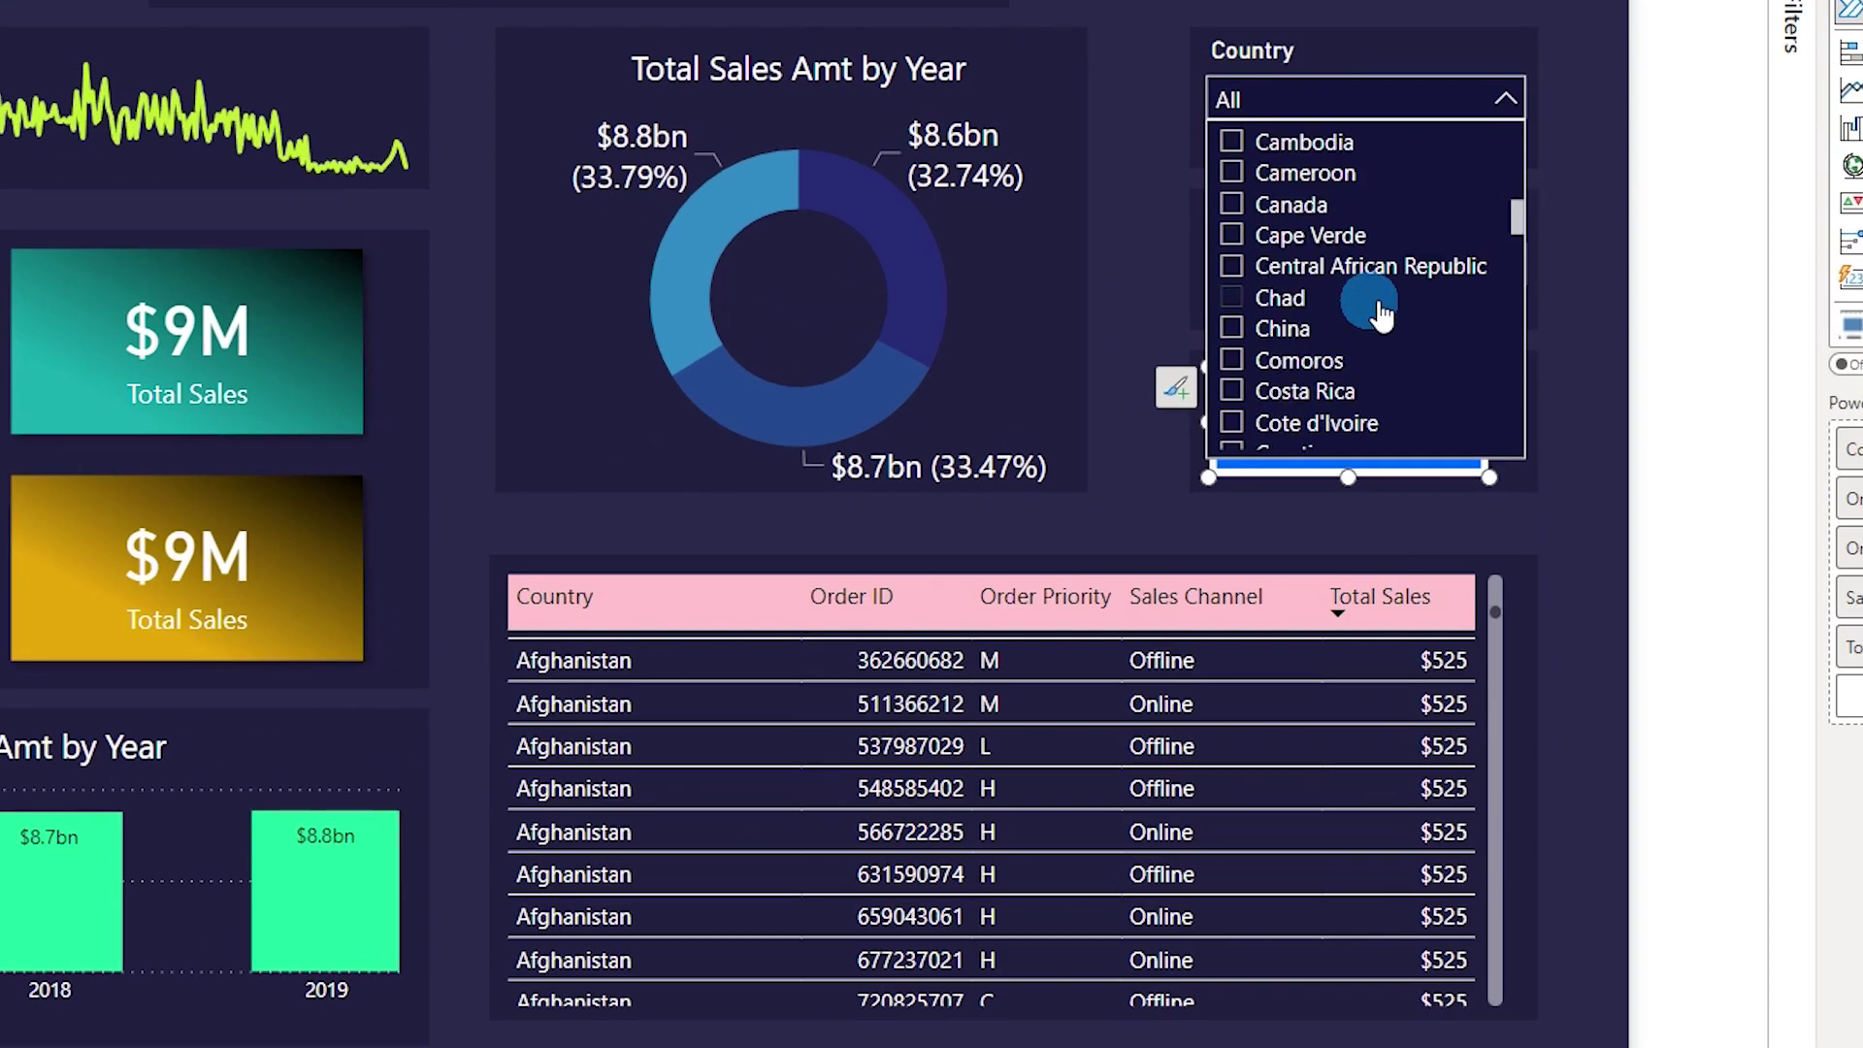
{"action": "left_click", "coordinate": [1242, 250]}
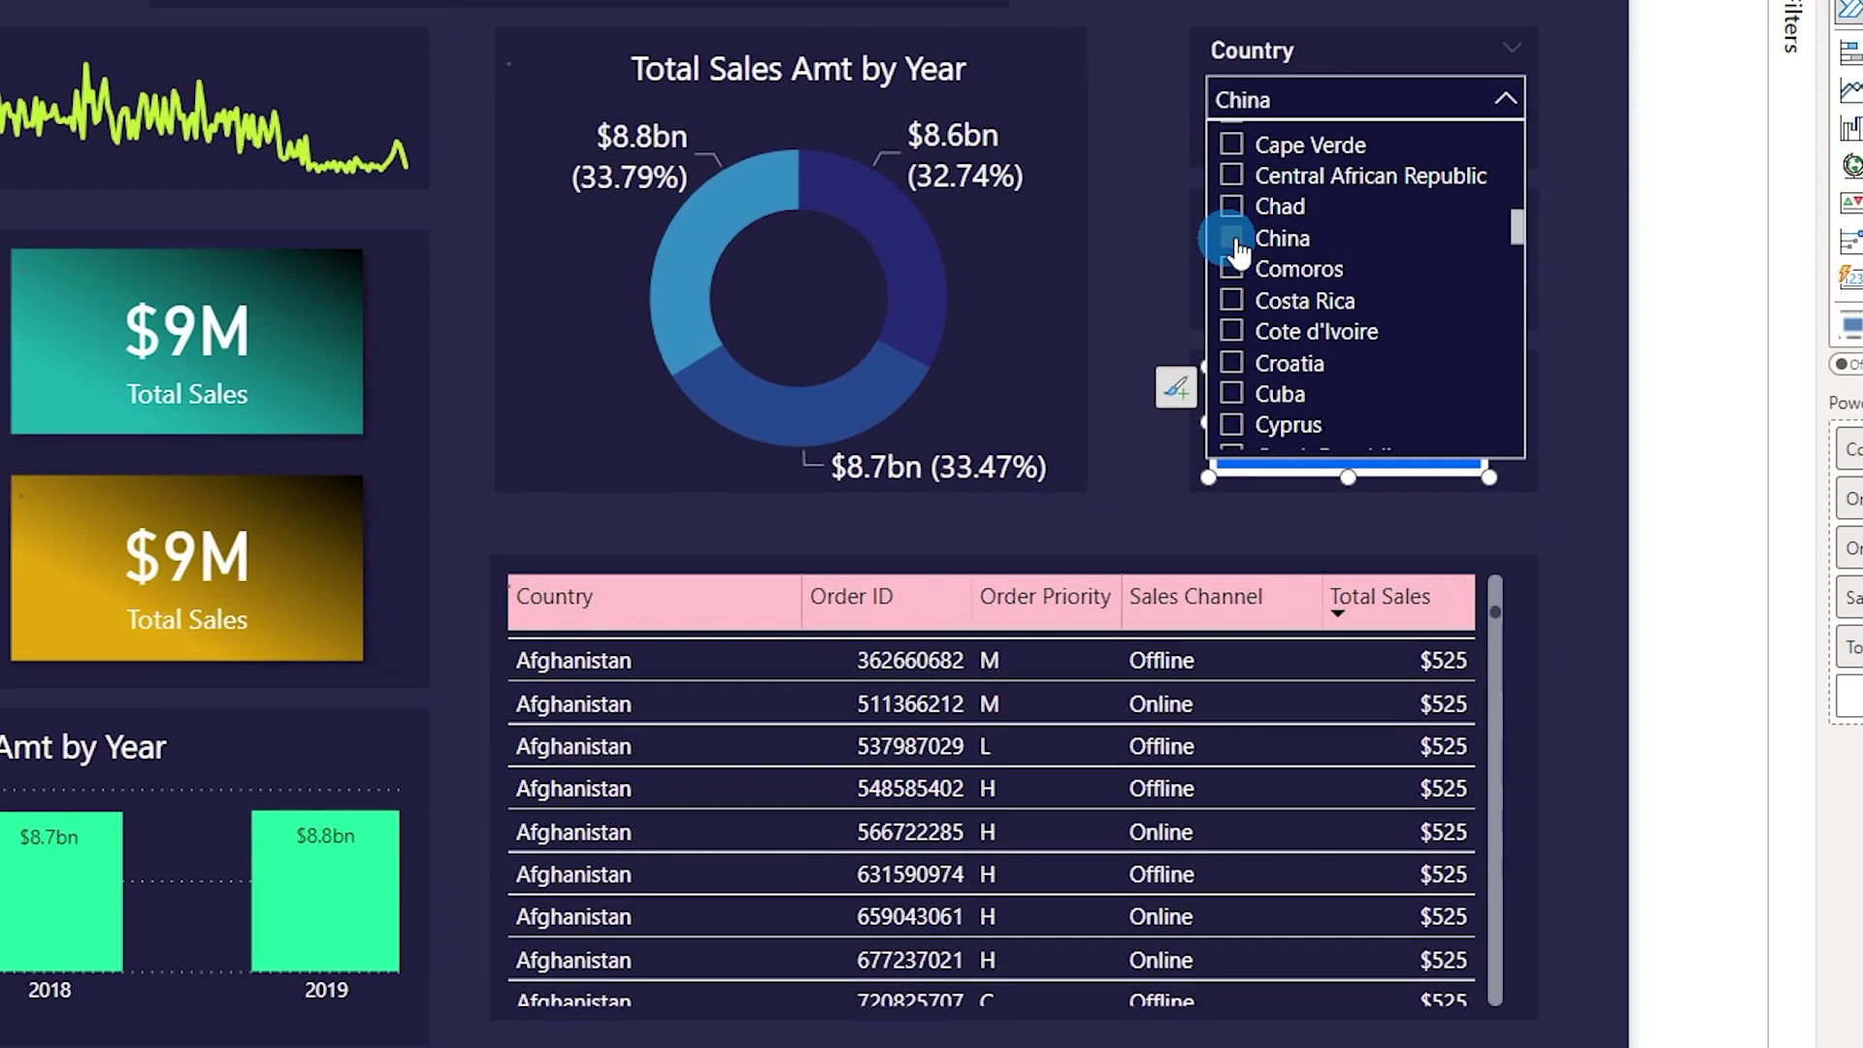
{"action": "left_click", "coordinate": [1586, 167]}
{"action": "left_click", "coordinate": [1305, 262]}
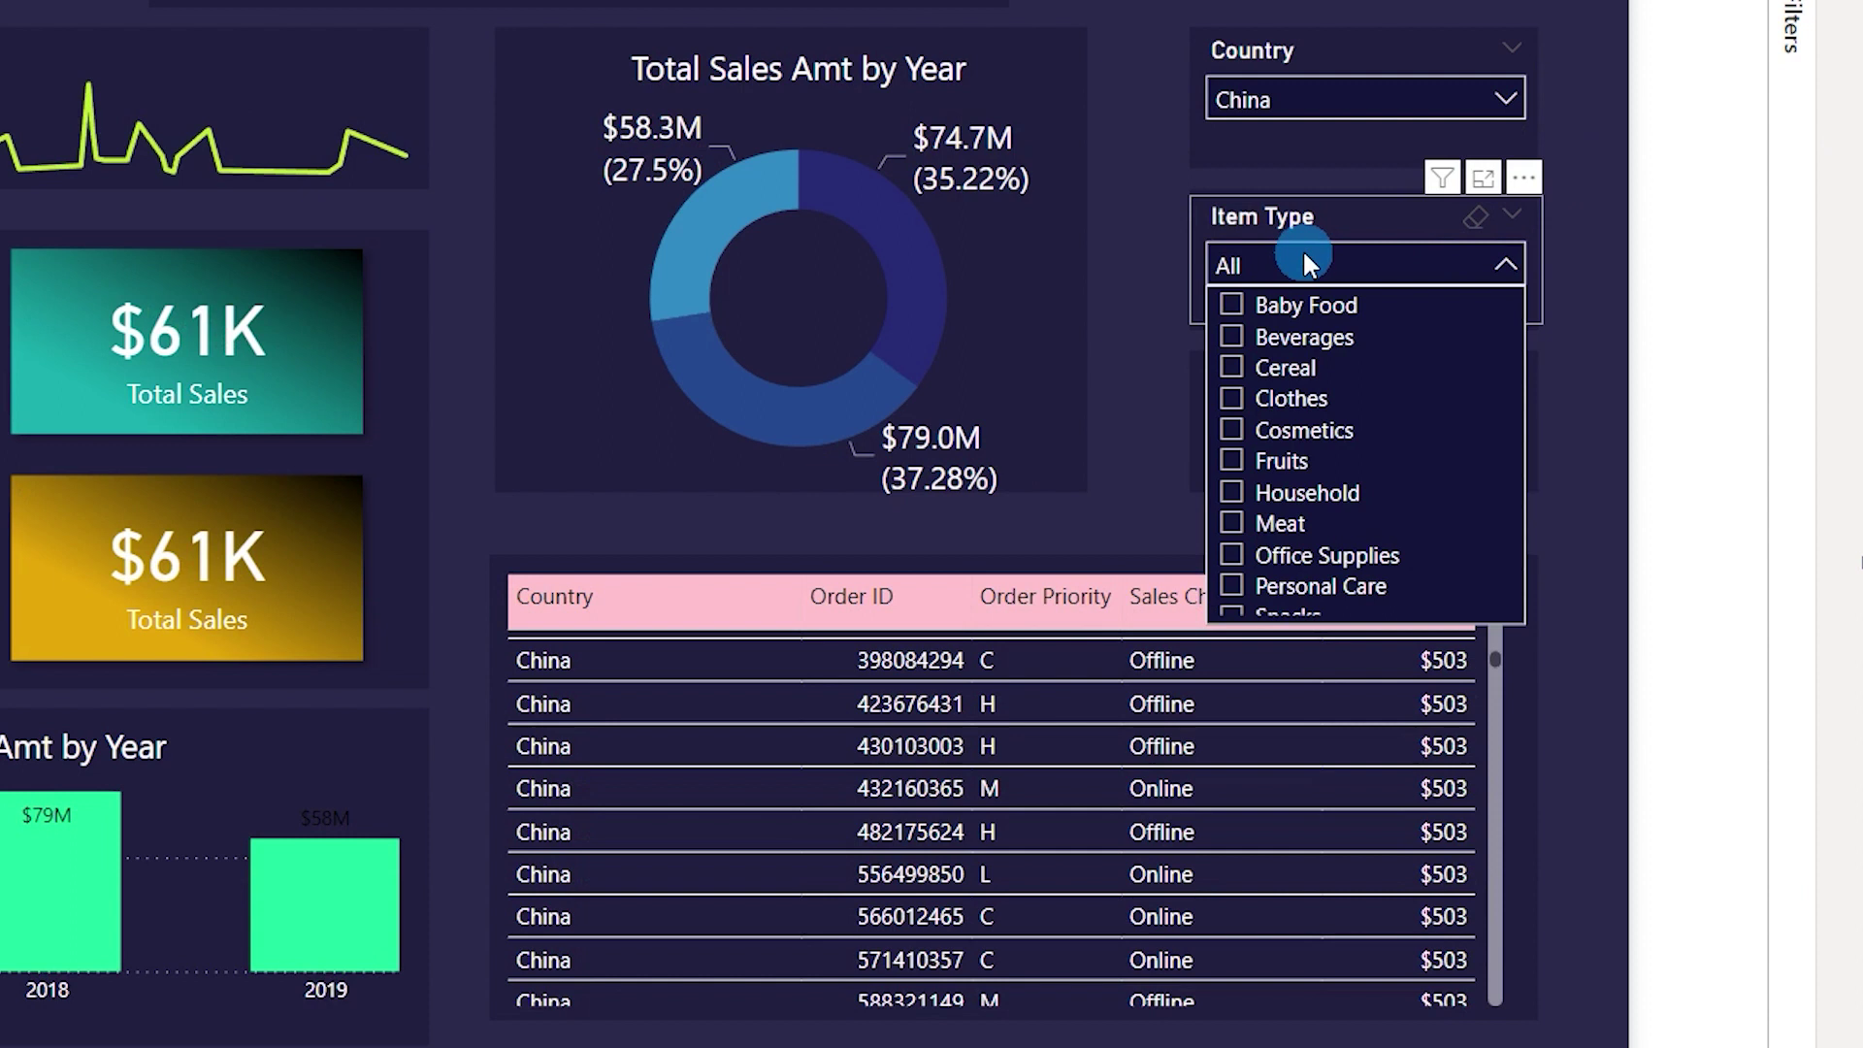
{"action": "left_click", "coordinate": [1238, 340]}
{"action": "left_click", "coordinate": [1579, 782]}
Run the flow to email the filtered China Beverages rows.
{"action": "left_click_drag", "start_coordinate": [1492, 852], "coordinate": [1483, 630]}
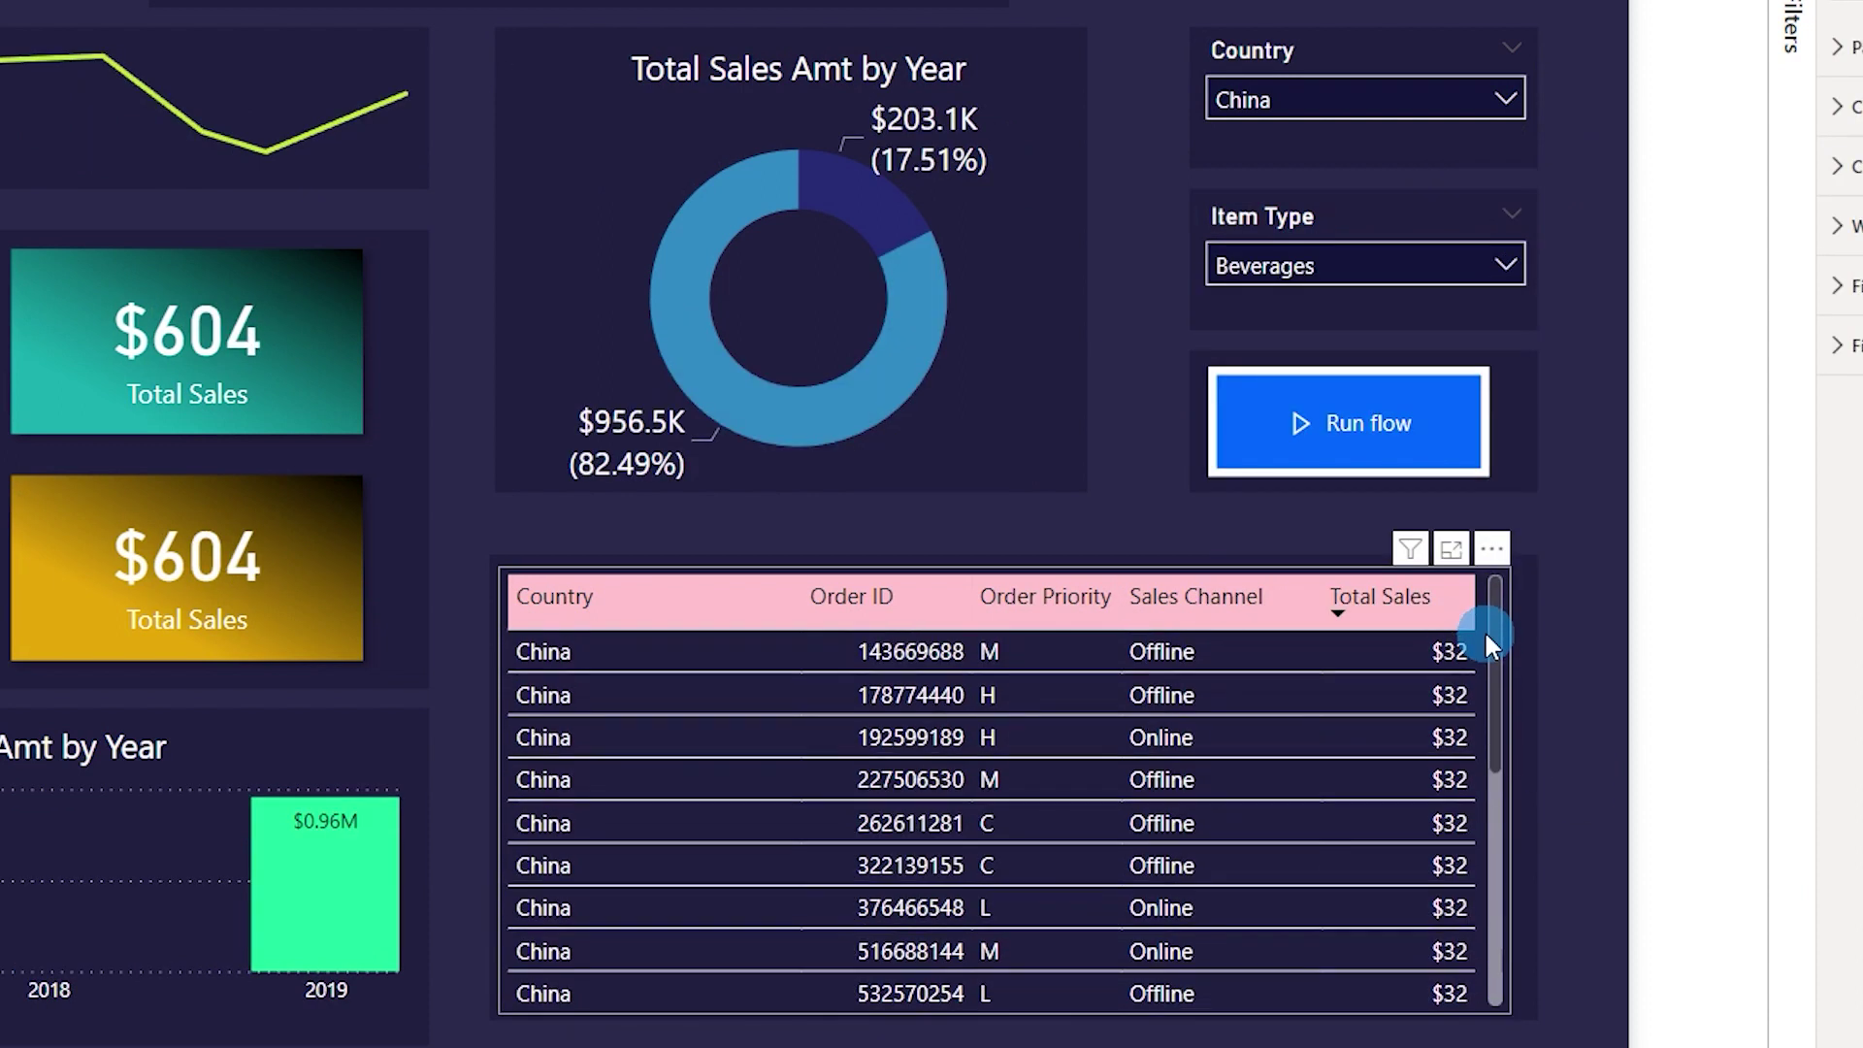
{"action": "left_click", "coordinate": [1272, 715]}
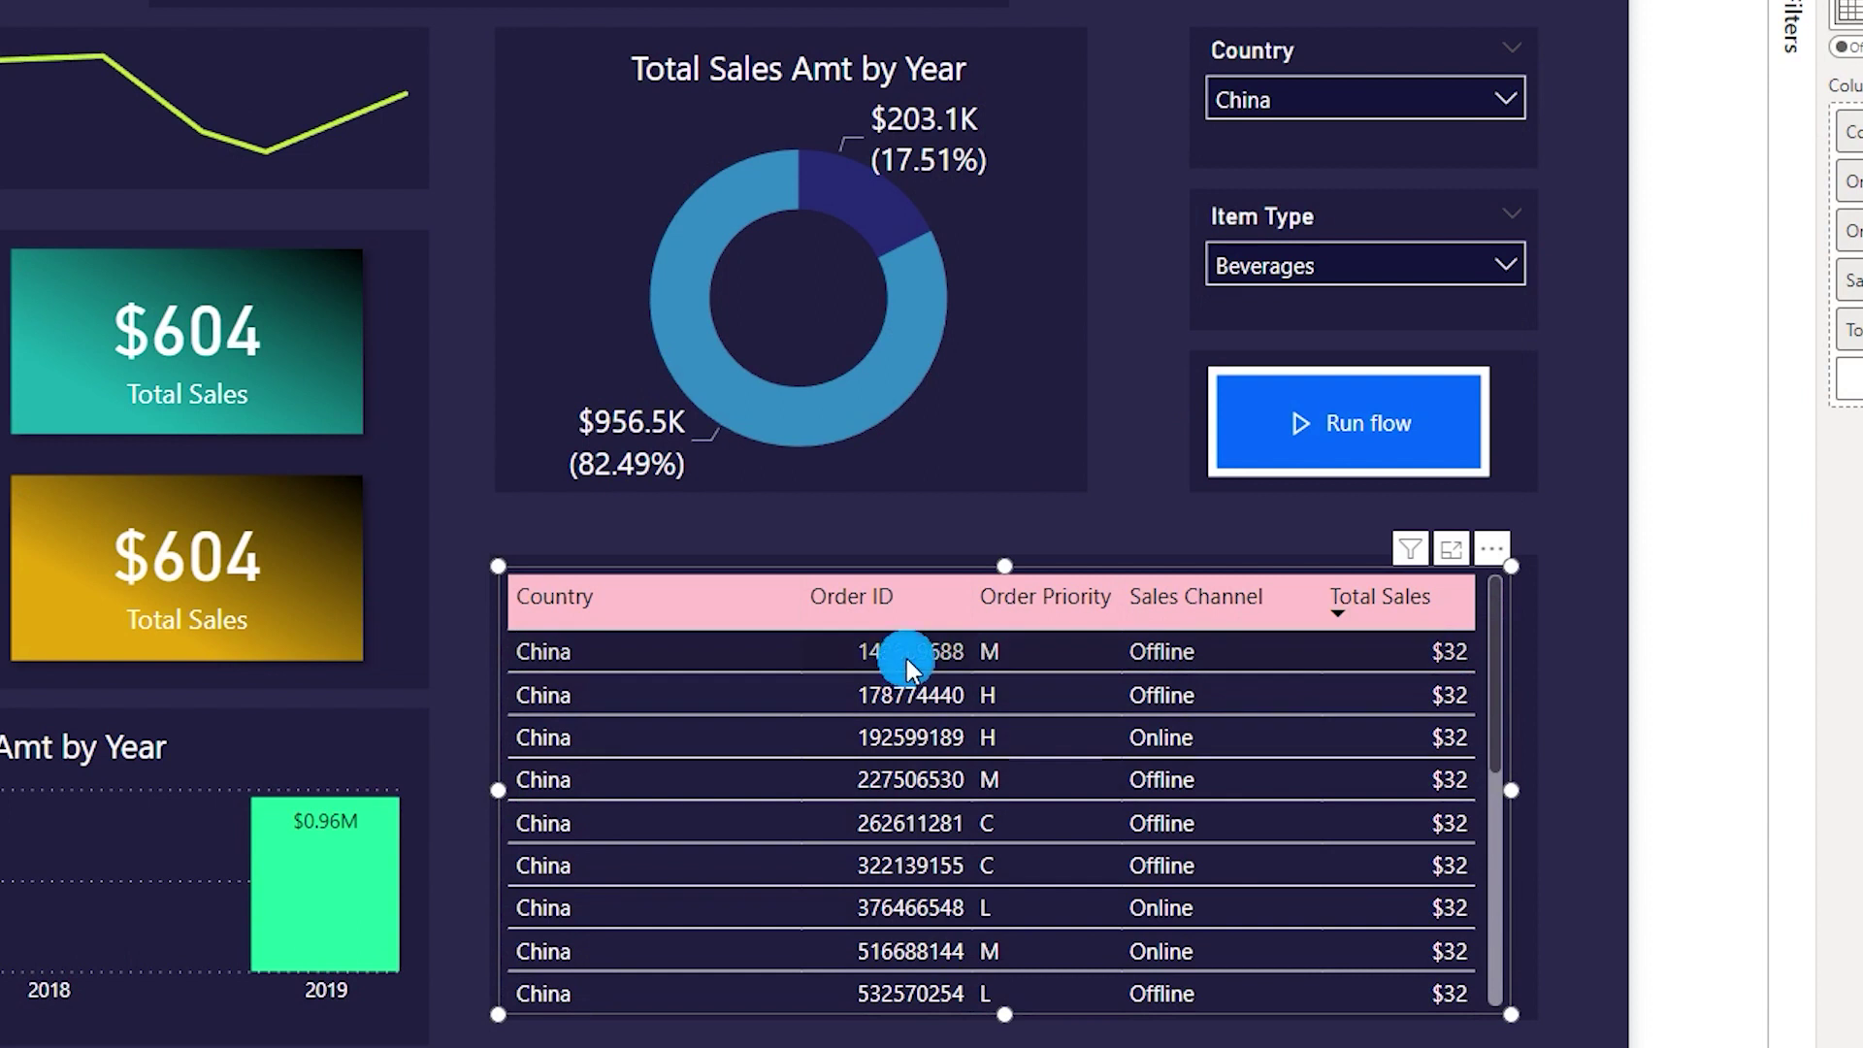
{"action": "left_click", "coordinate": [1323, 425]}
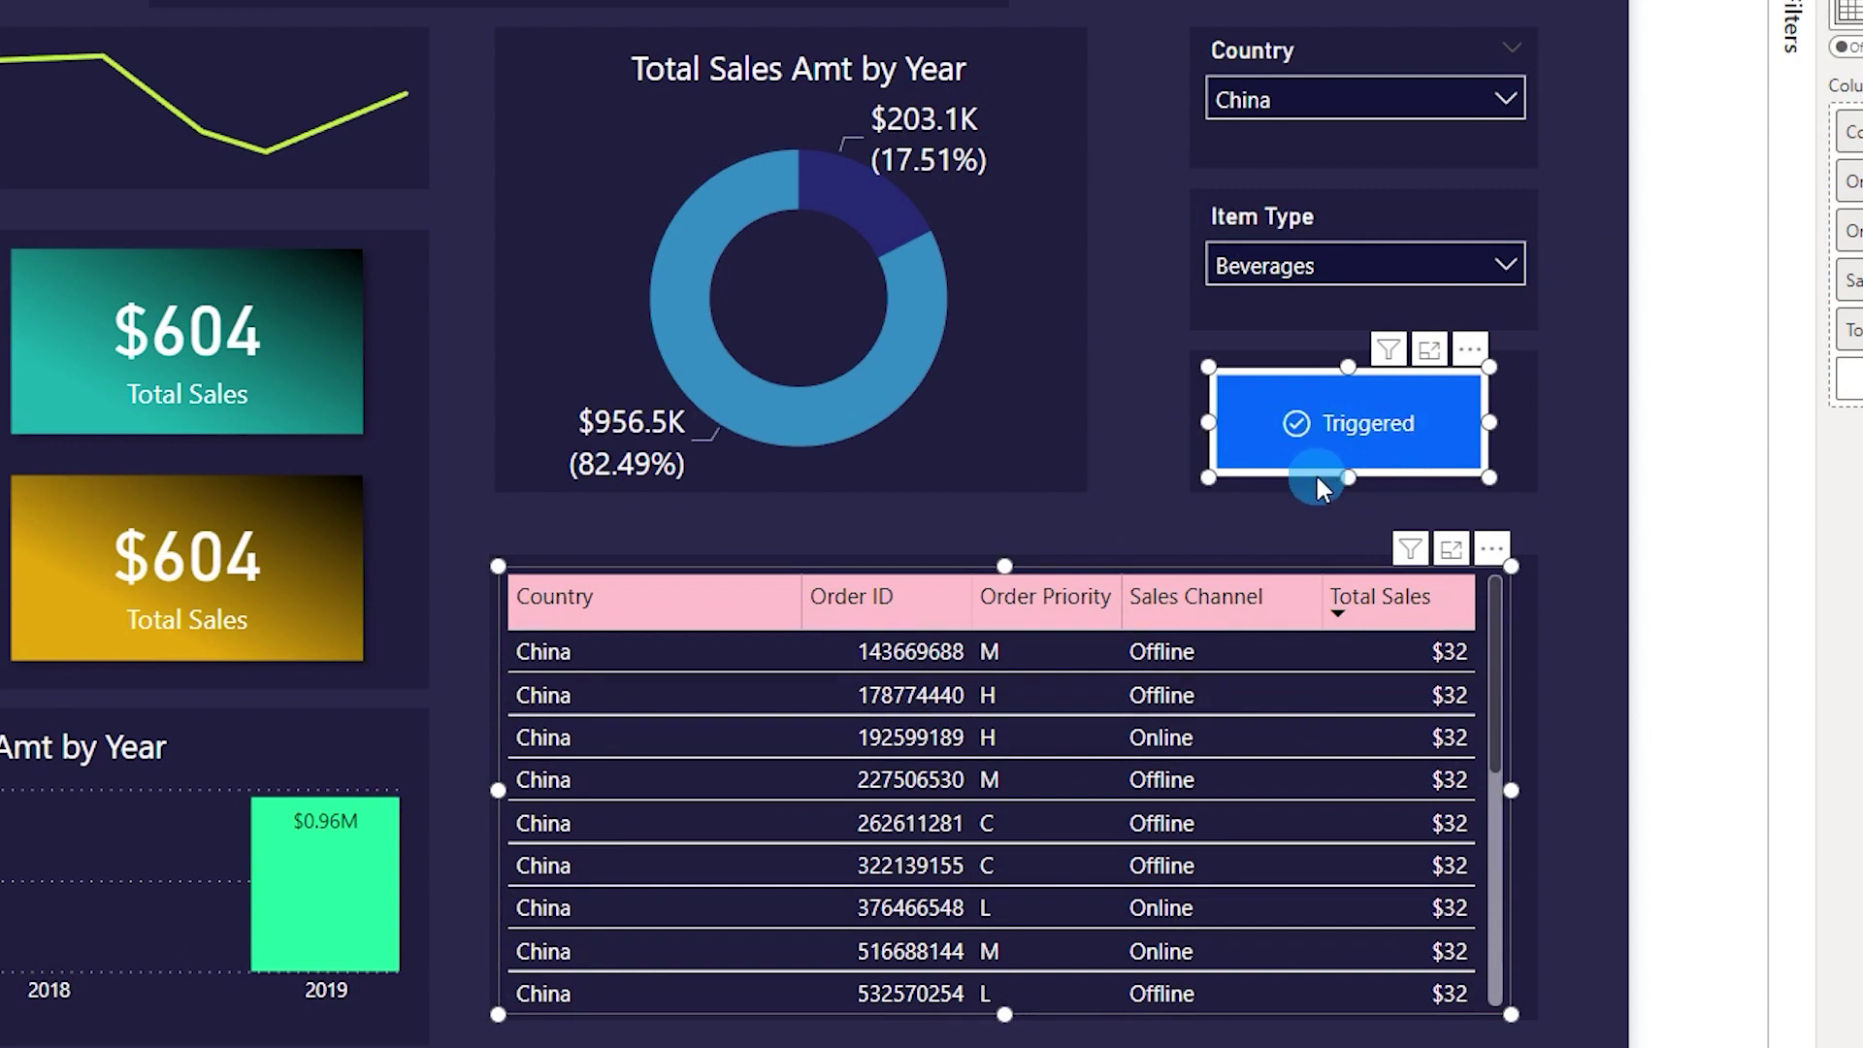
Open the Sales Table email in Outlook and its Sales_table.csv attachment in Excel.
{"action": "left_click", "coordinate": [533, 922]}
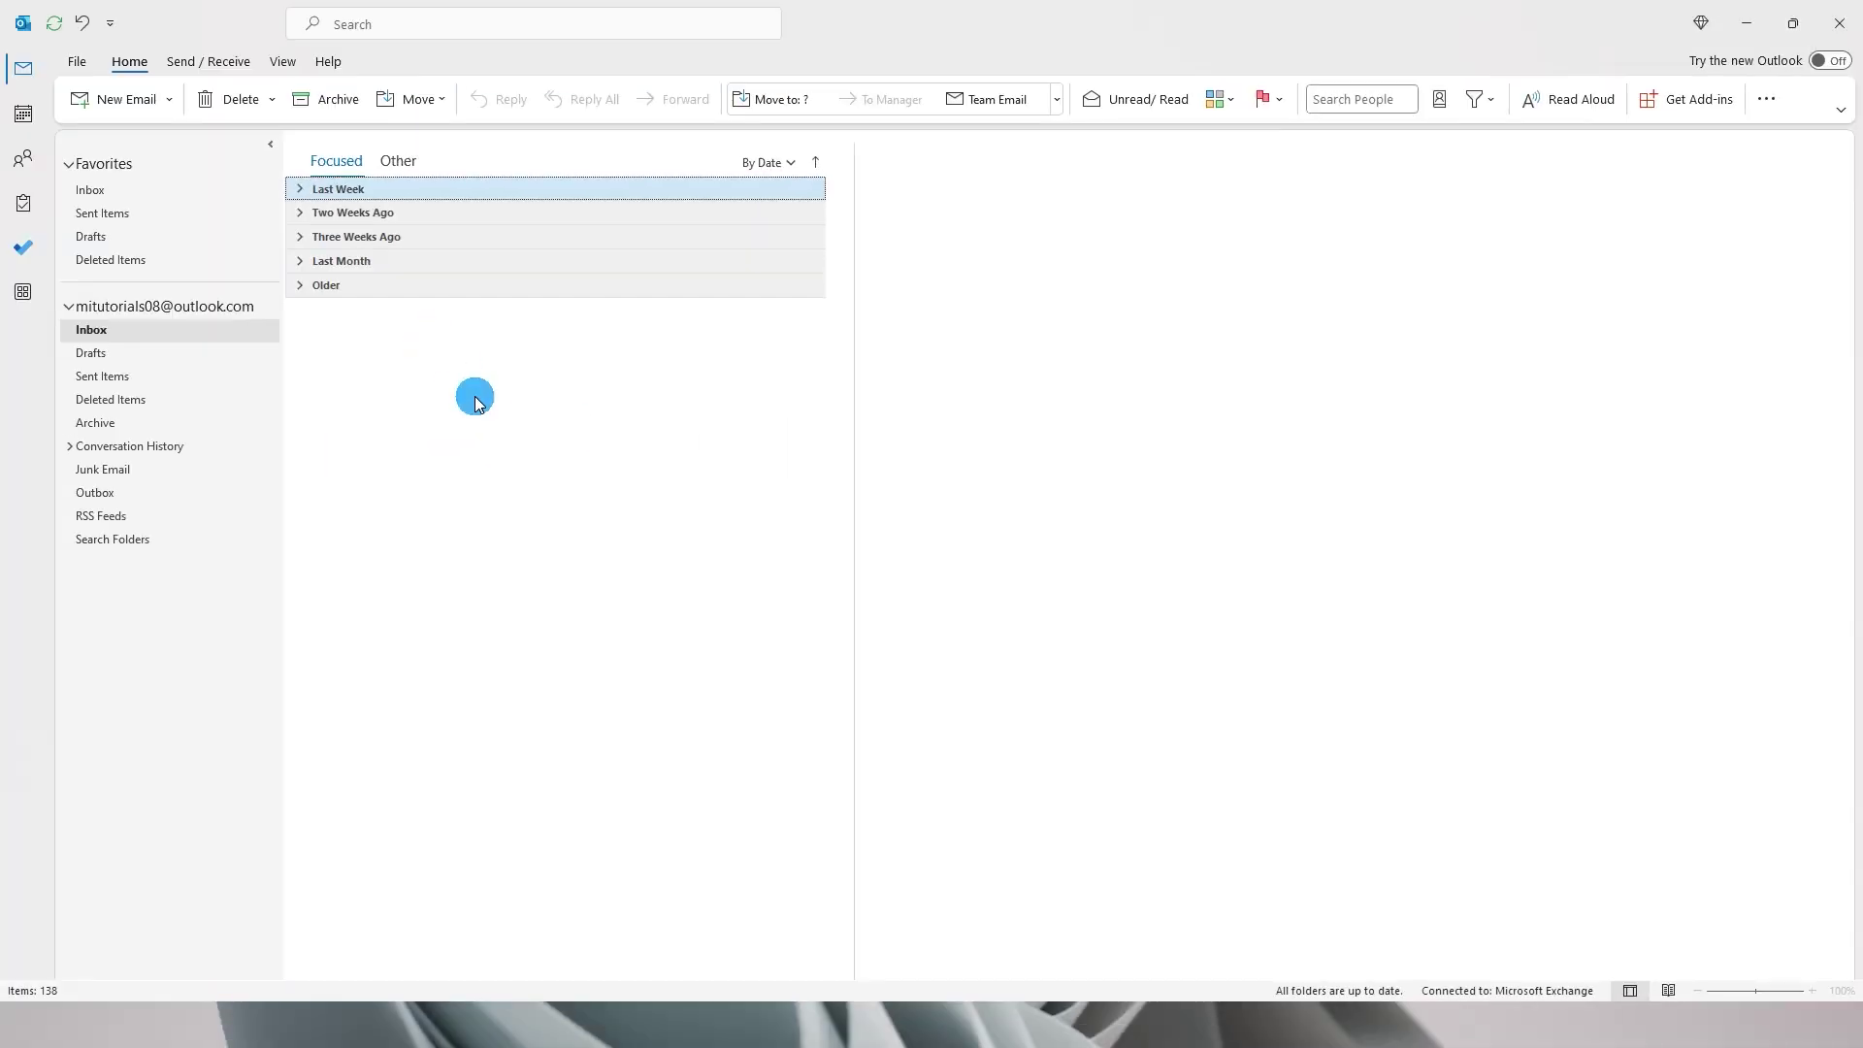
{"action": "left_click", "coordinate": [445, 200]}
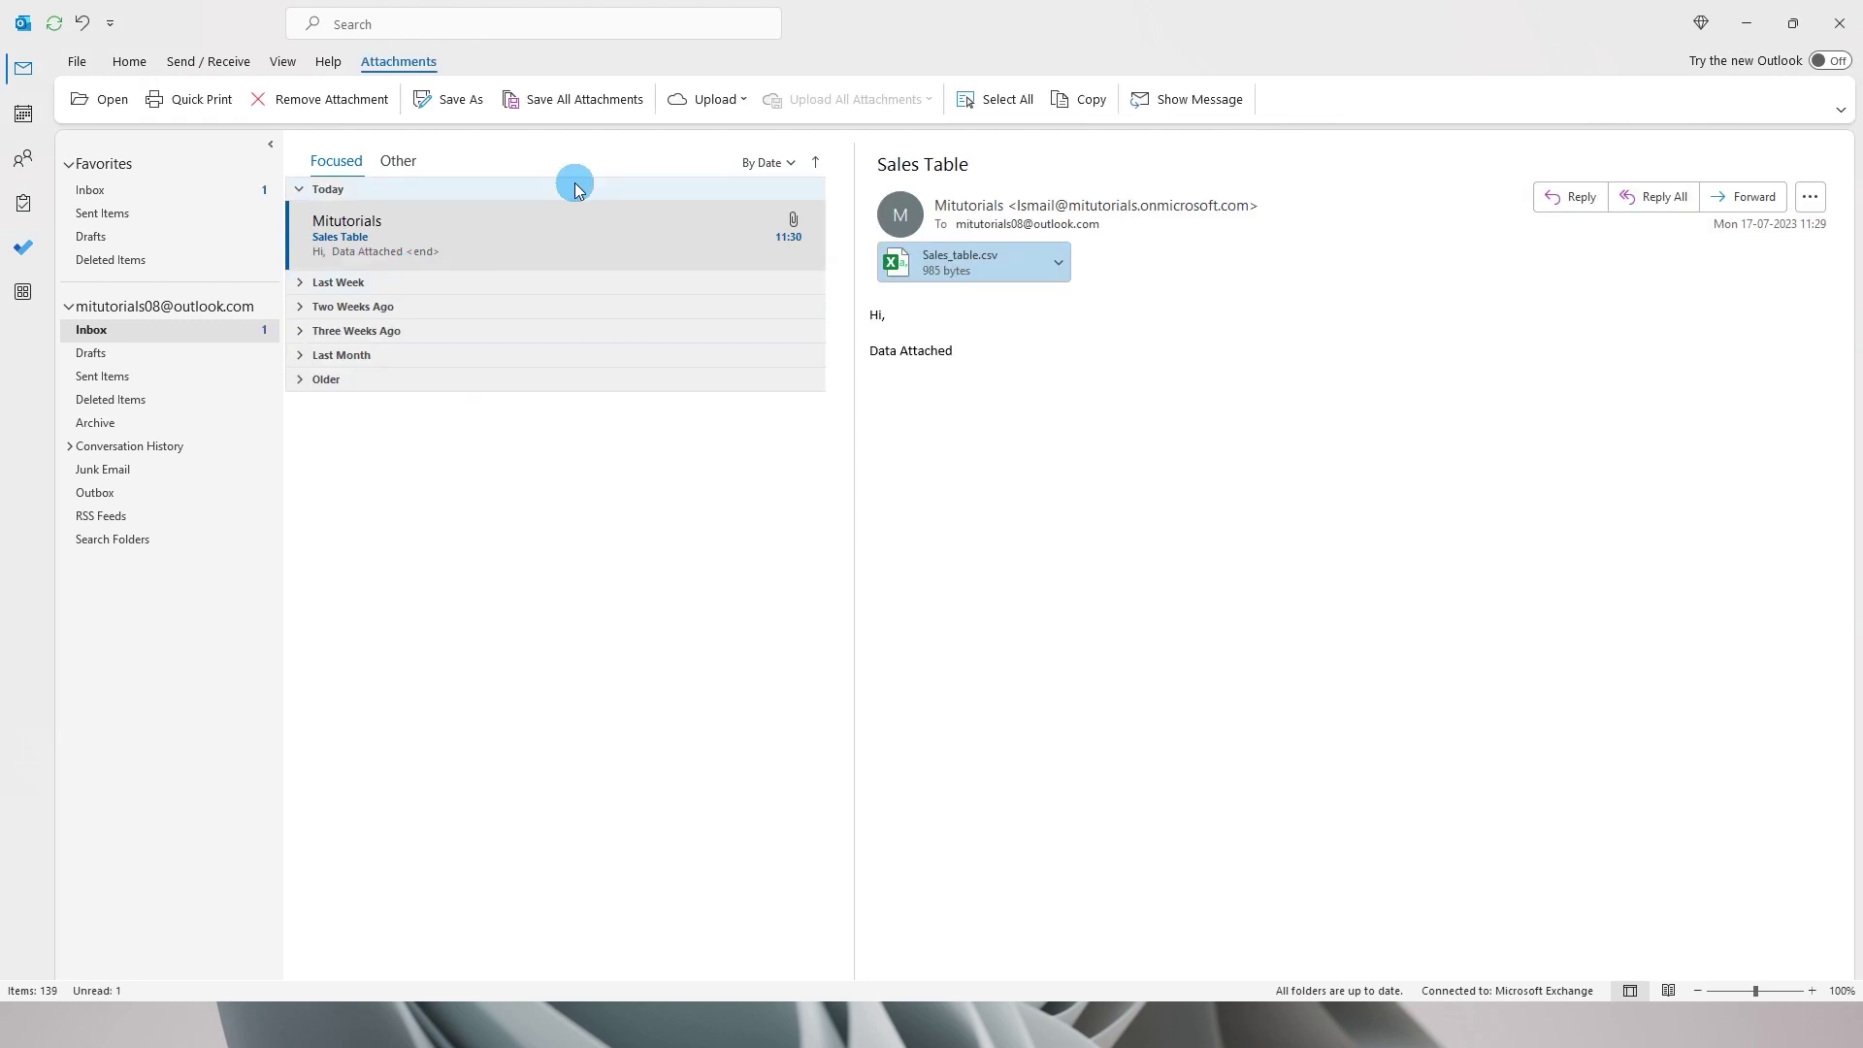
{"action": "double_click", "coordinate": [960, 276]}
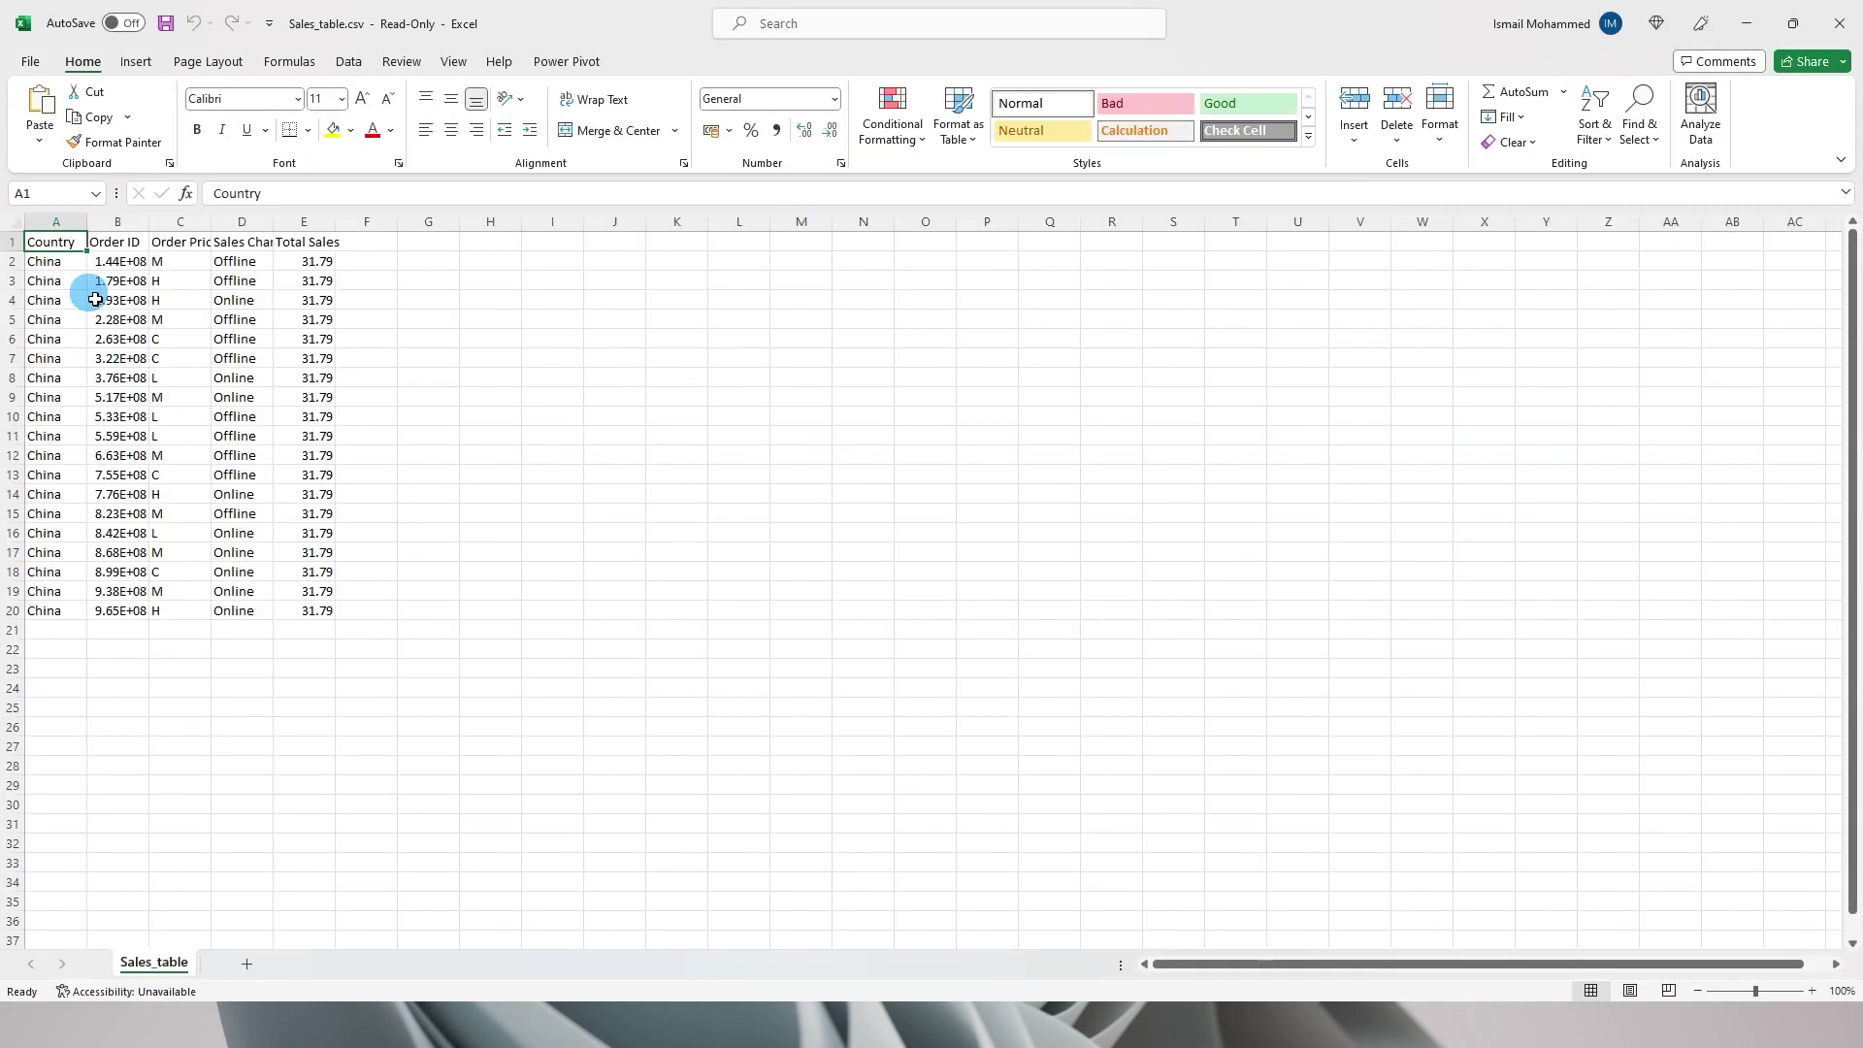
Autofit all worksheet columns and check the emailed China rows.
{"action": "left_click", "coordinate": [17, 226]}
{"action": "double_click", "coordinate": [87, 223]}
{"action": "left_click", "coordinate": [158, 326]}
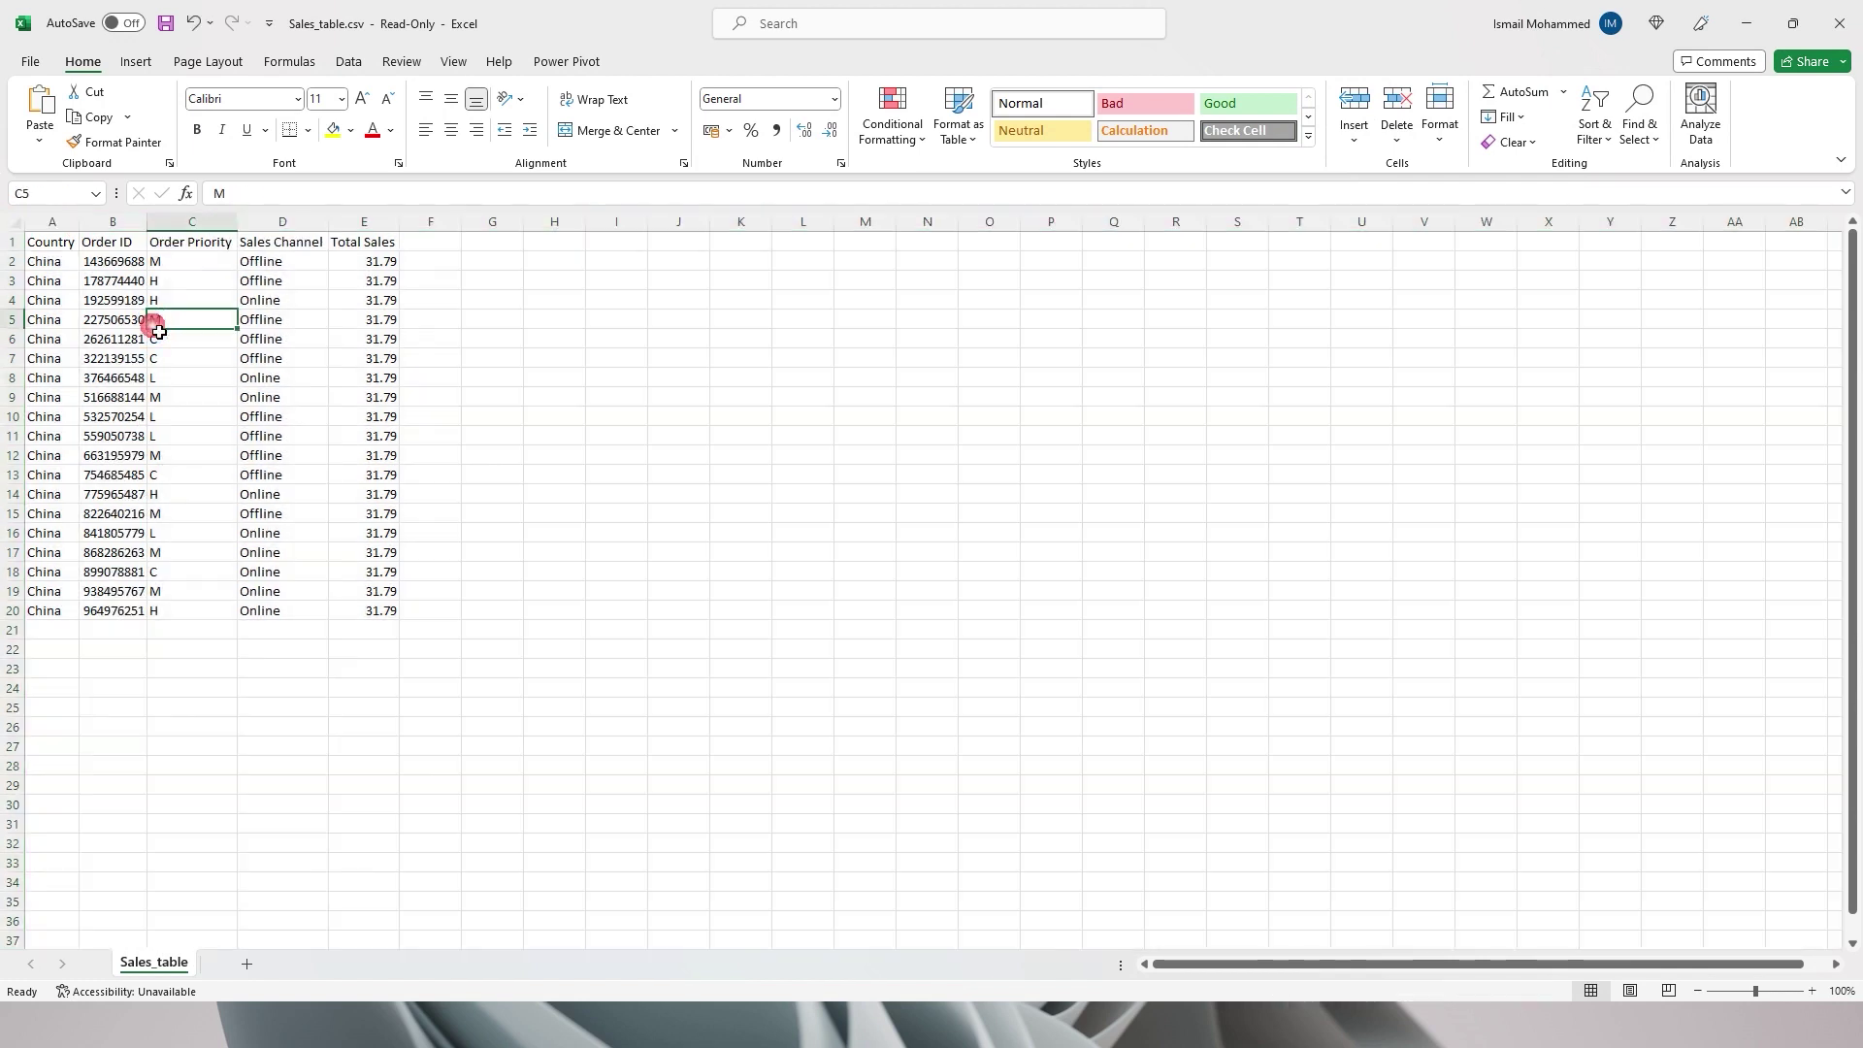
{"action": "left_click_drag", "start_coordinate": [50, 242], "coordinate": [47, 513]}
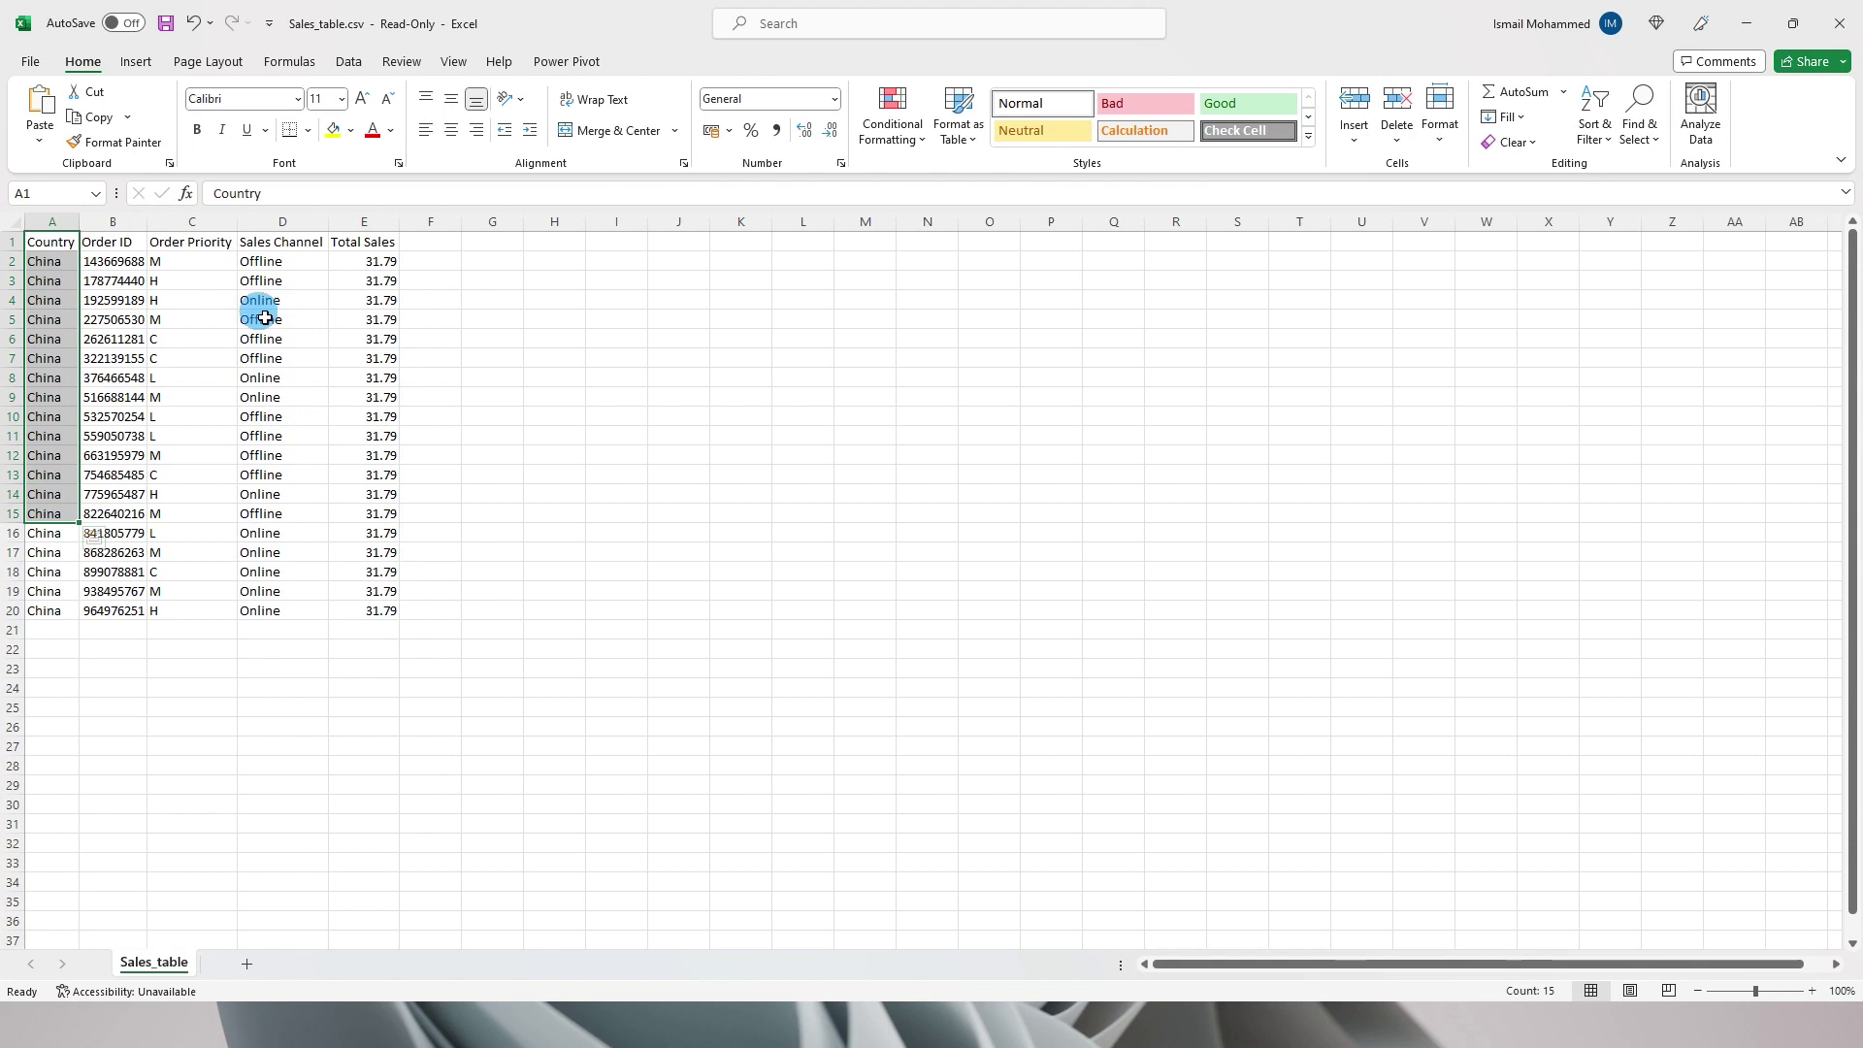
{"action": "left_click_drag", "start_coordinate": [272, 243], "coordinate": [276, 618]}
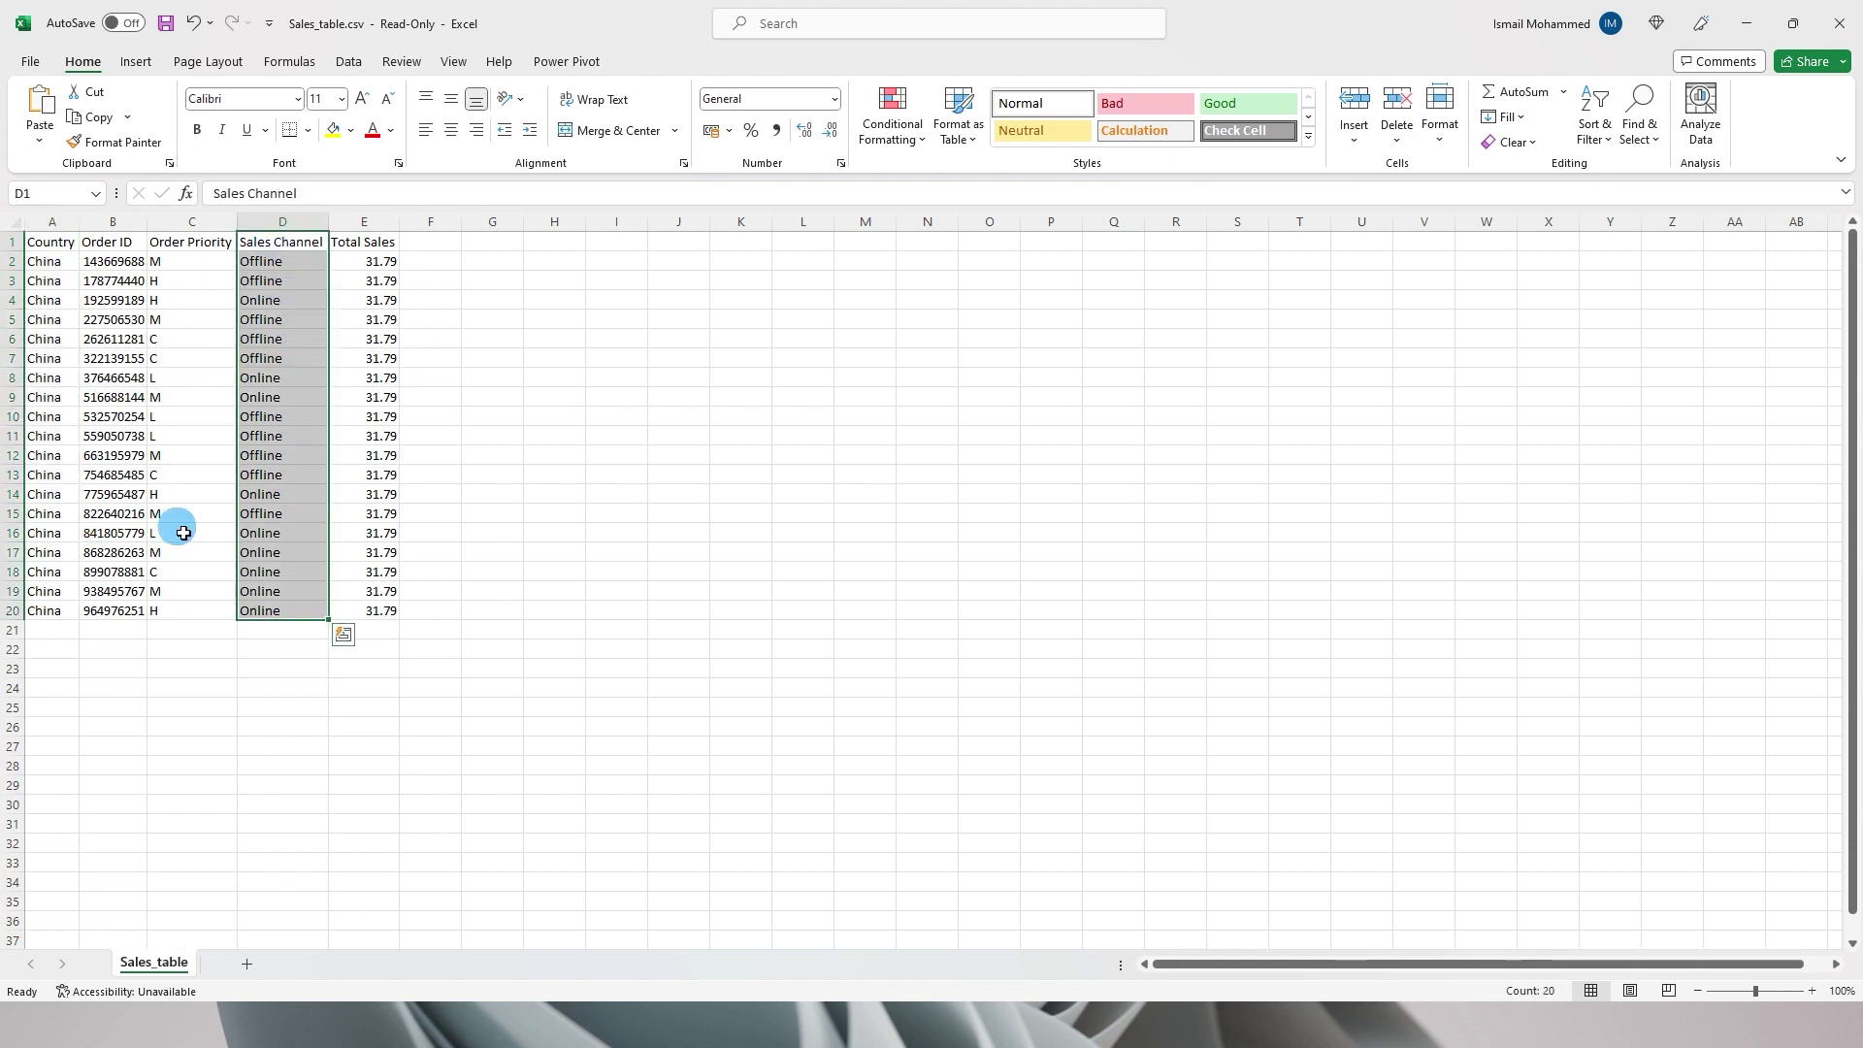
{"action": "left_click_drag", "start_coordinate": [54, 248], "coordinate": [390, 617]}
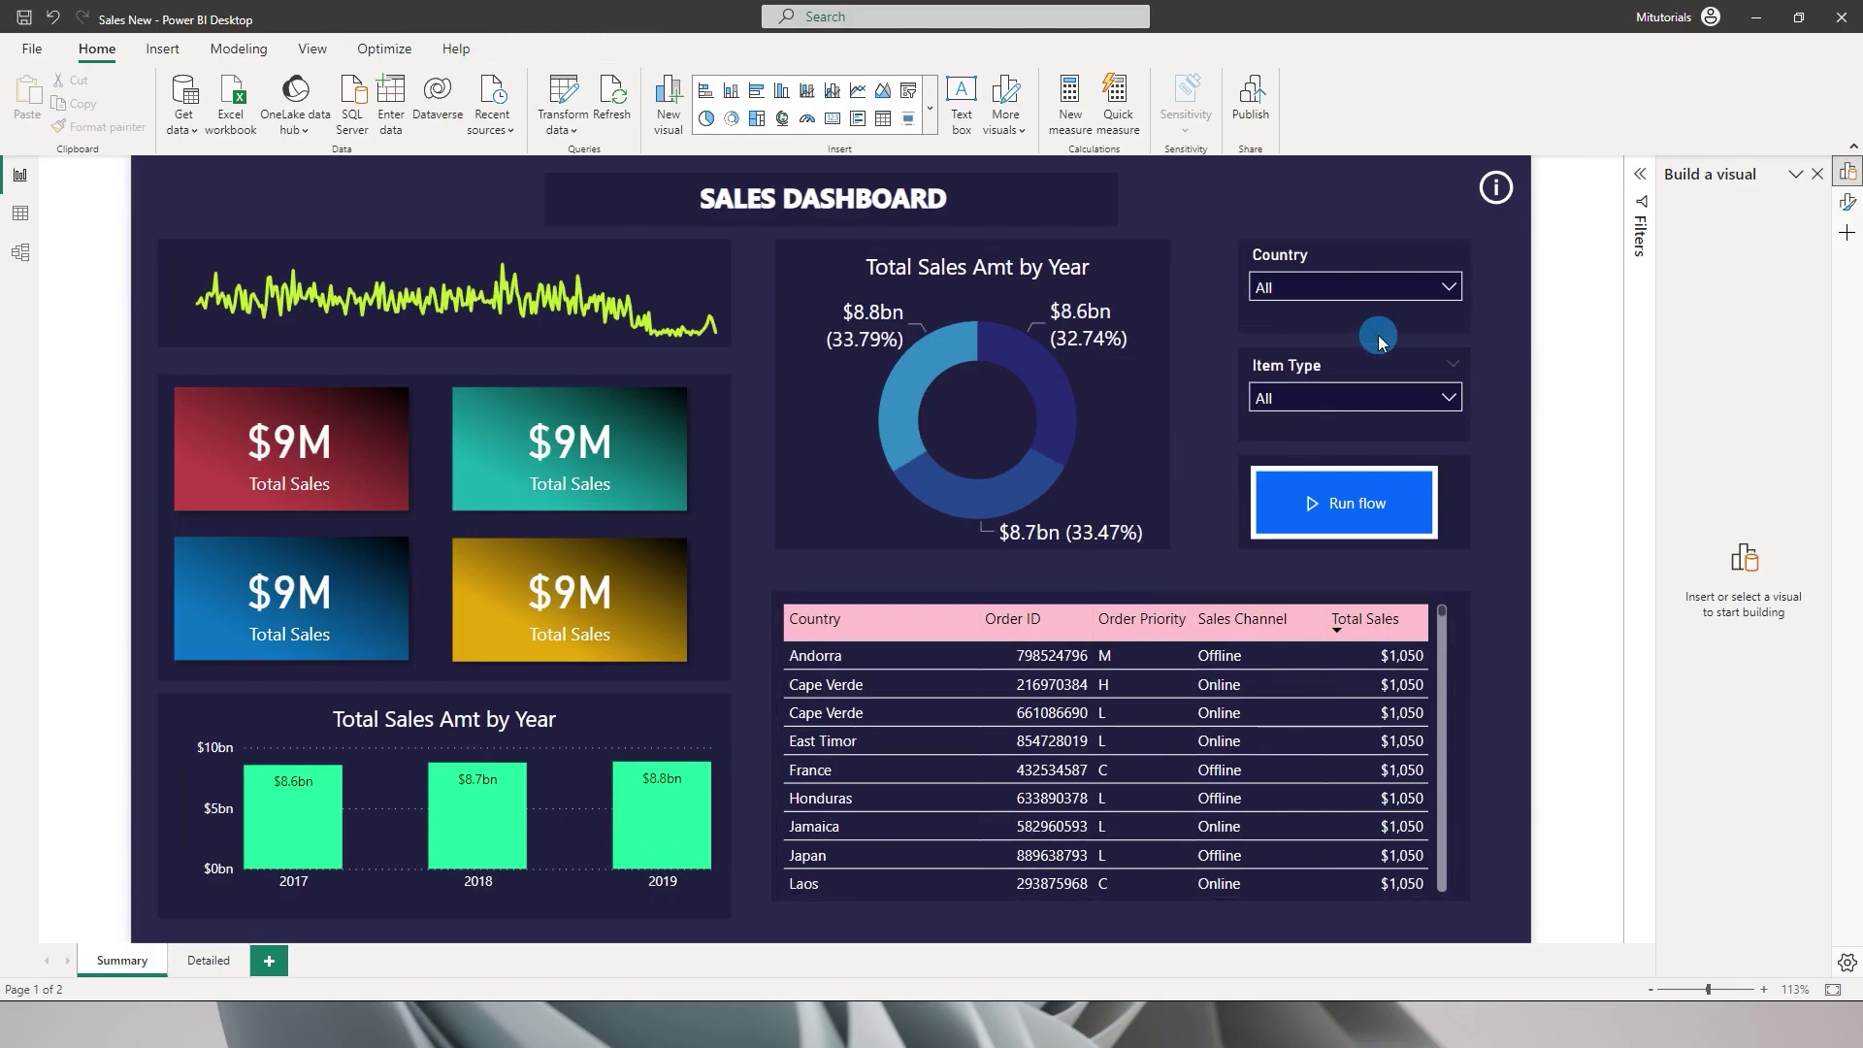
Clear the row cross-filter, then select the Nigeria and Spain rows in the sales table.
{"action": "scroll", "coordinate": [933, 720], "scroll_direction": "down", "scroll_amount": 3}
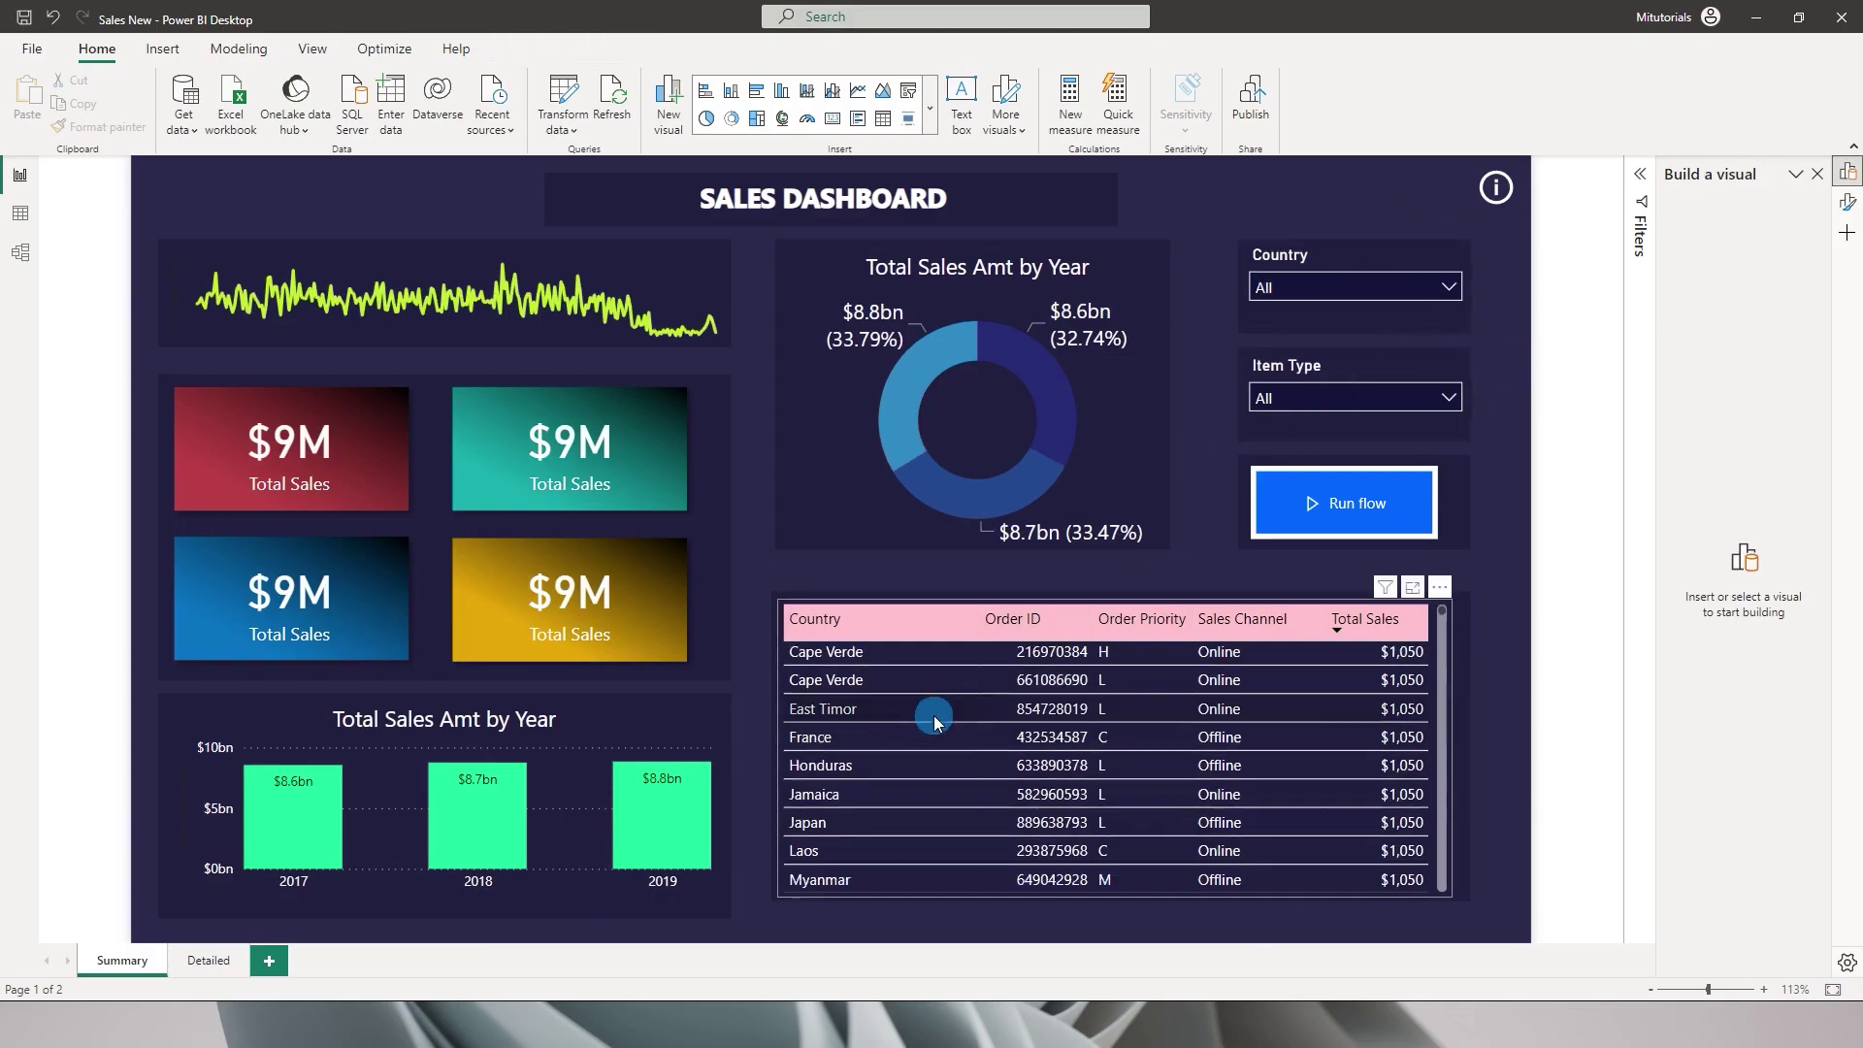
{"action": "scroll", "coordinate": [940, 727], "scroll_direction": "down", "scroll_amount": 3}
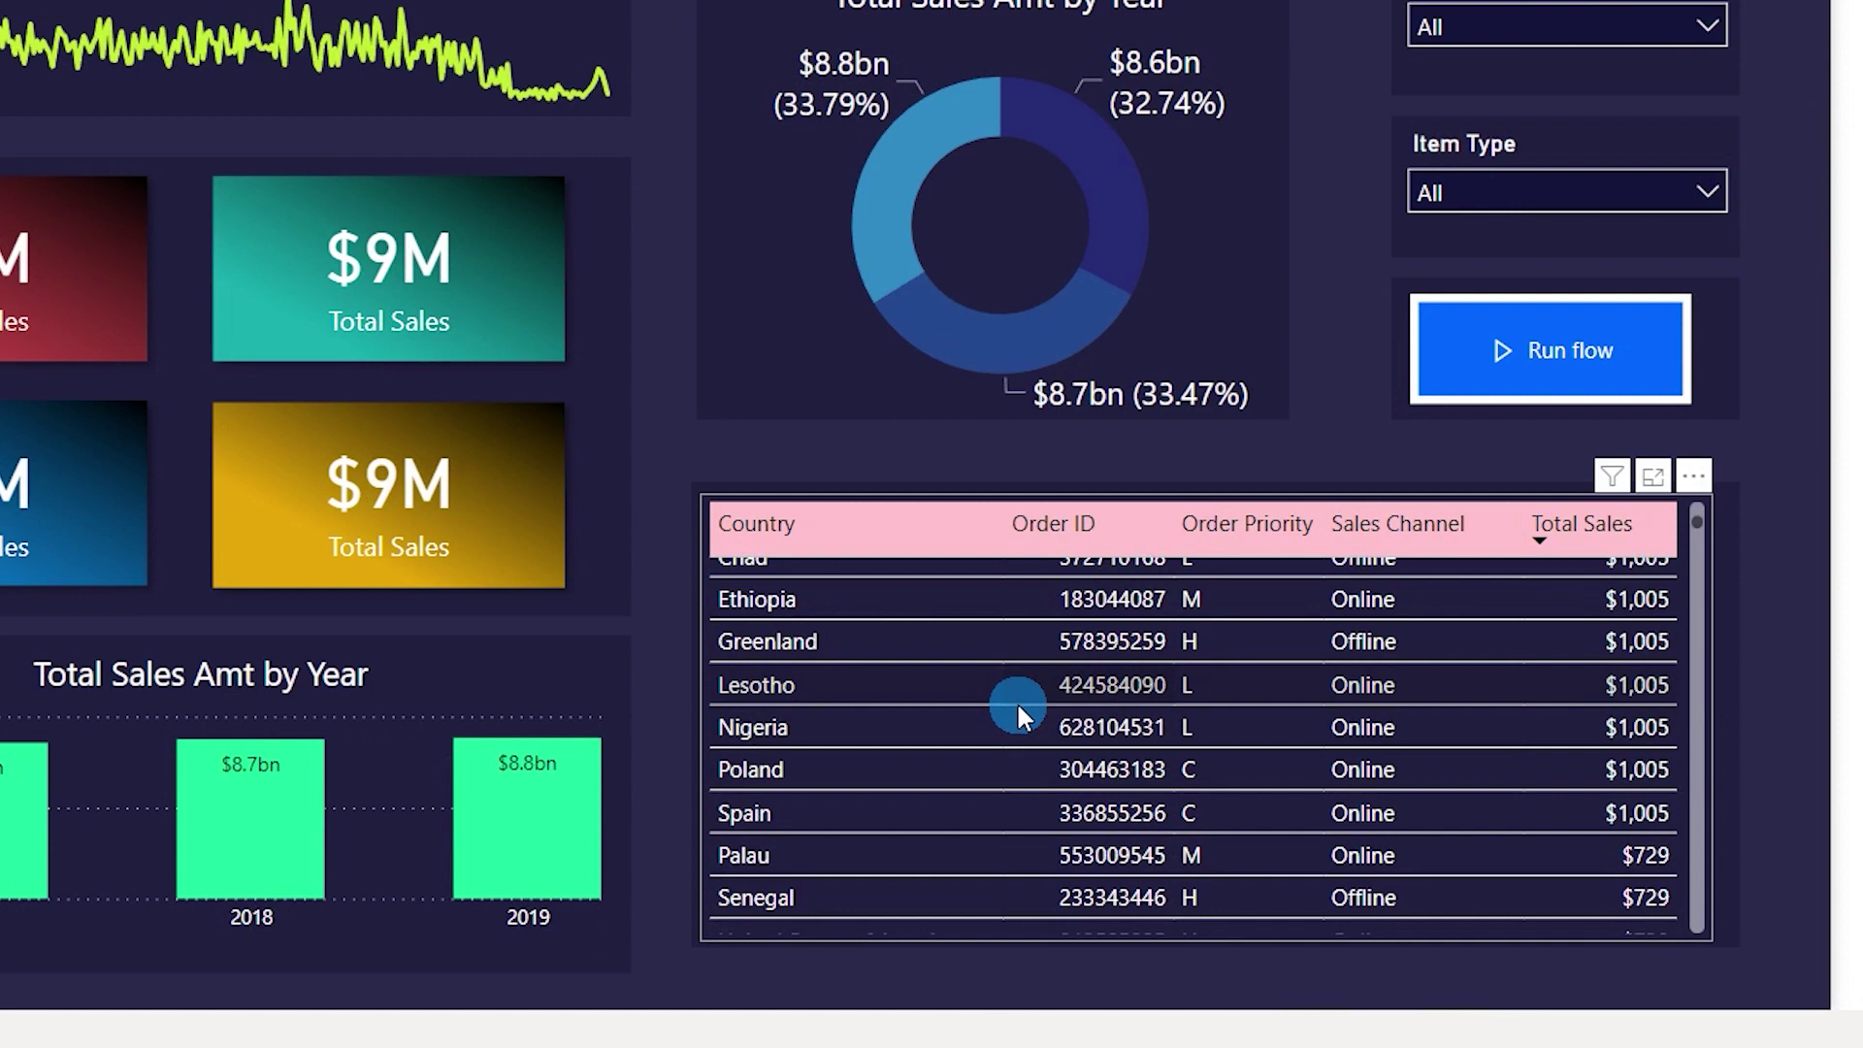
{"action": "left_click", "coordinate": [985, 747]}
{"action": "left_click", "coordinate": [986, 749]}
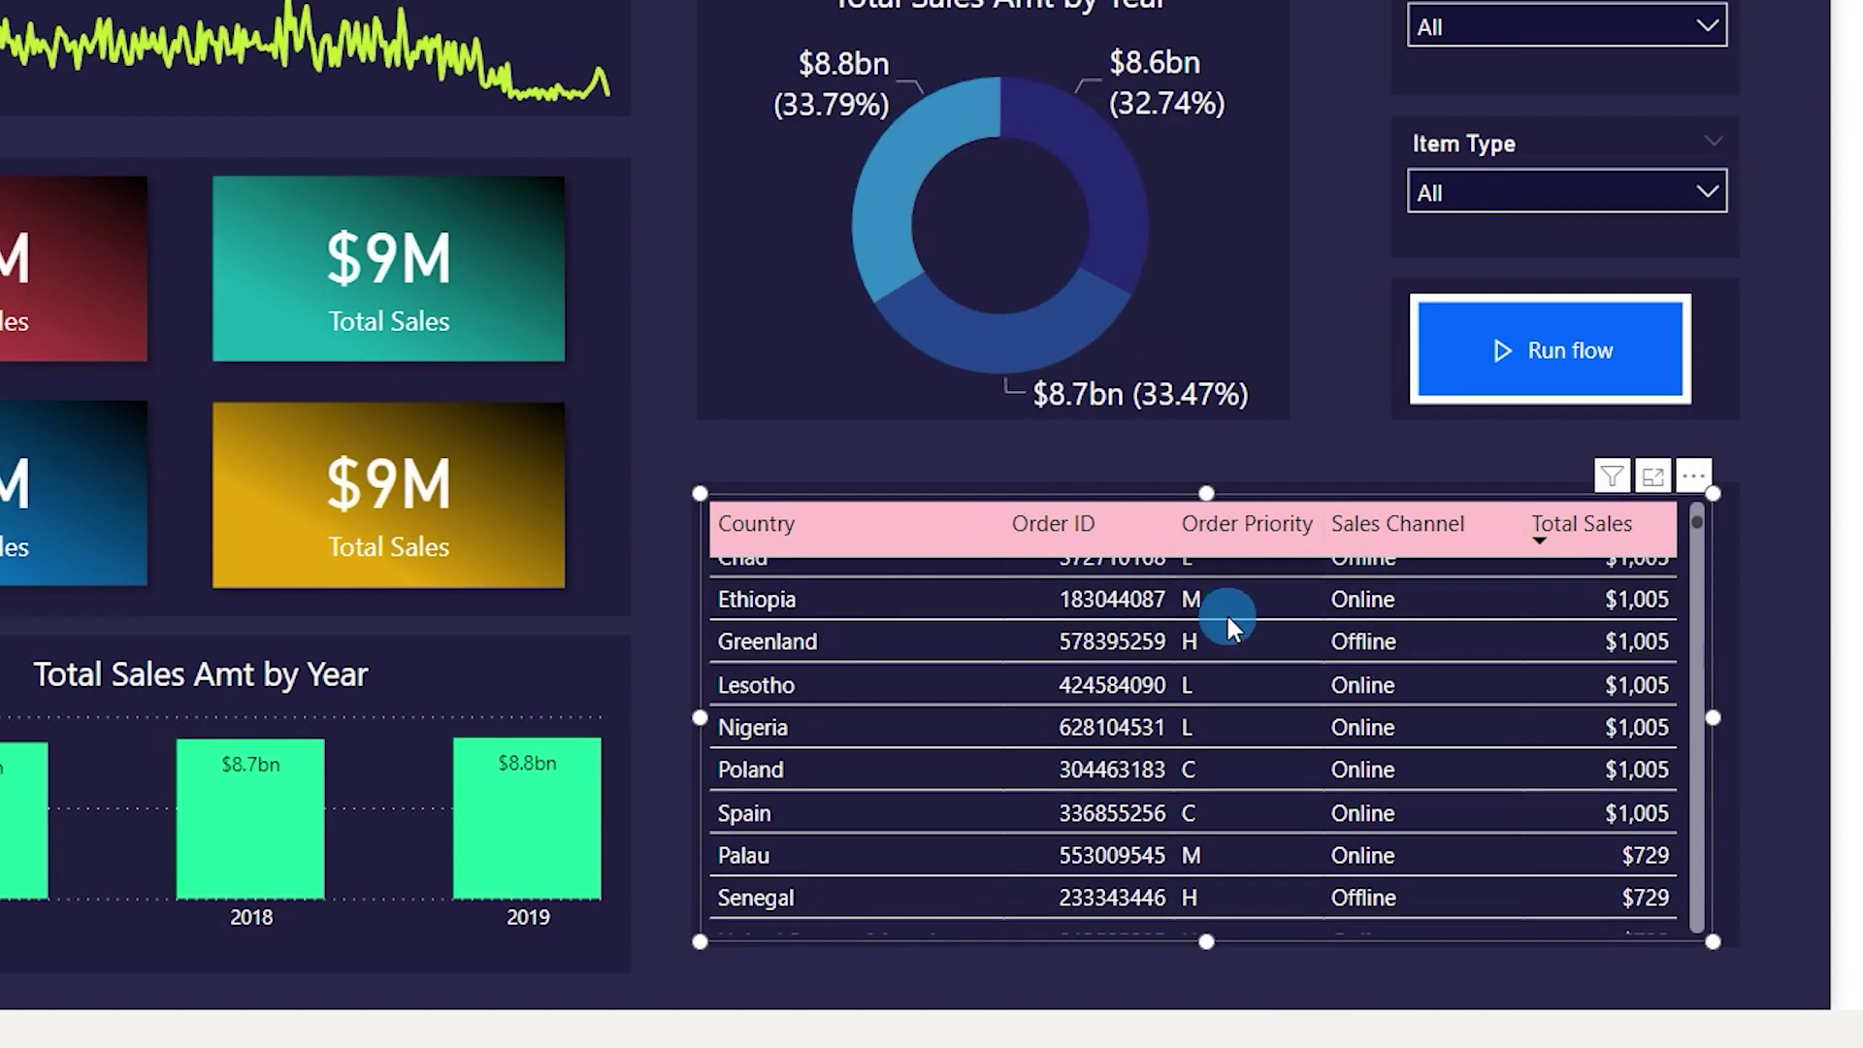
{"action": "left_click", "coordinate": [767, 726]}
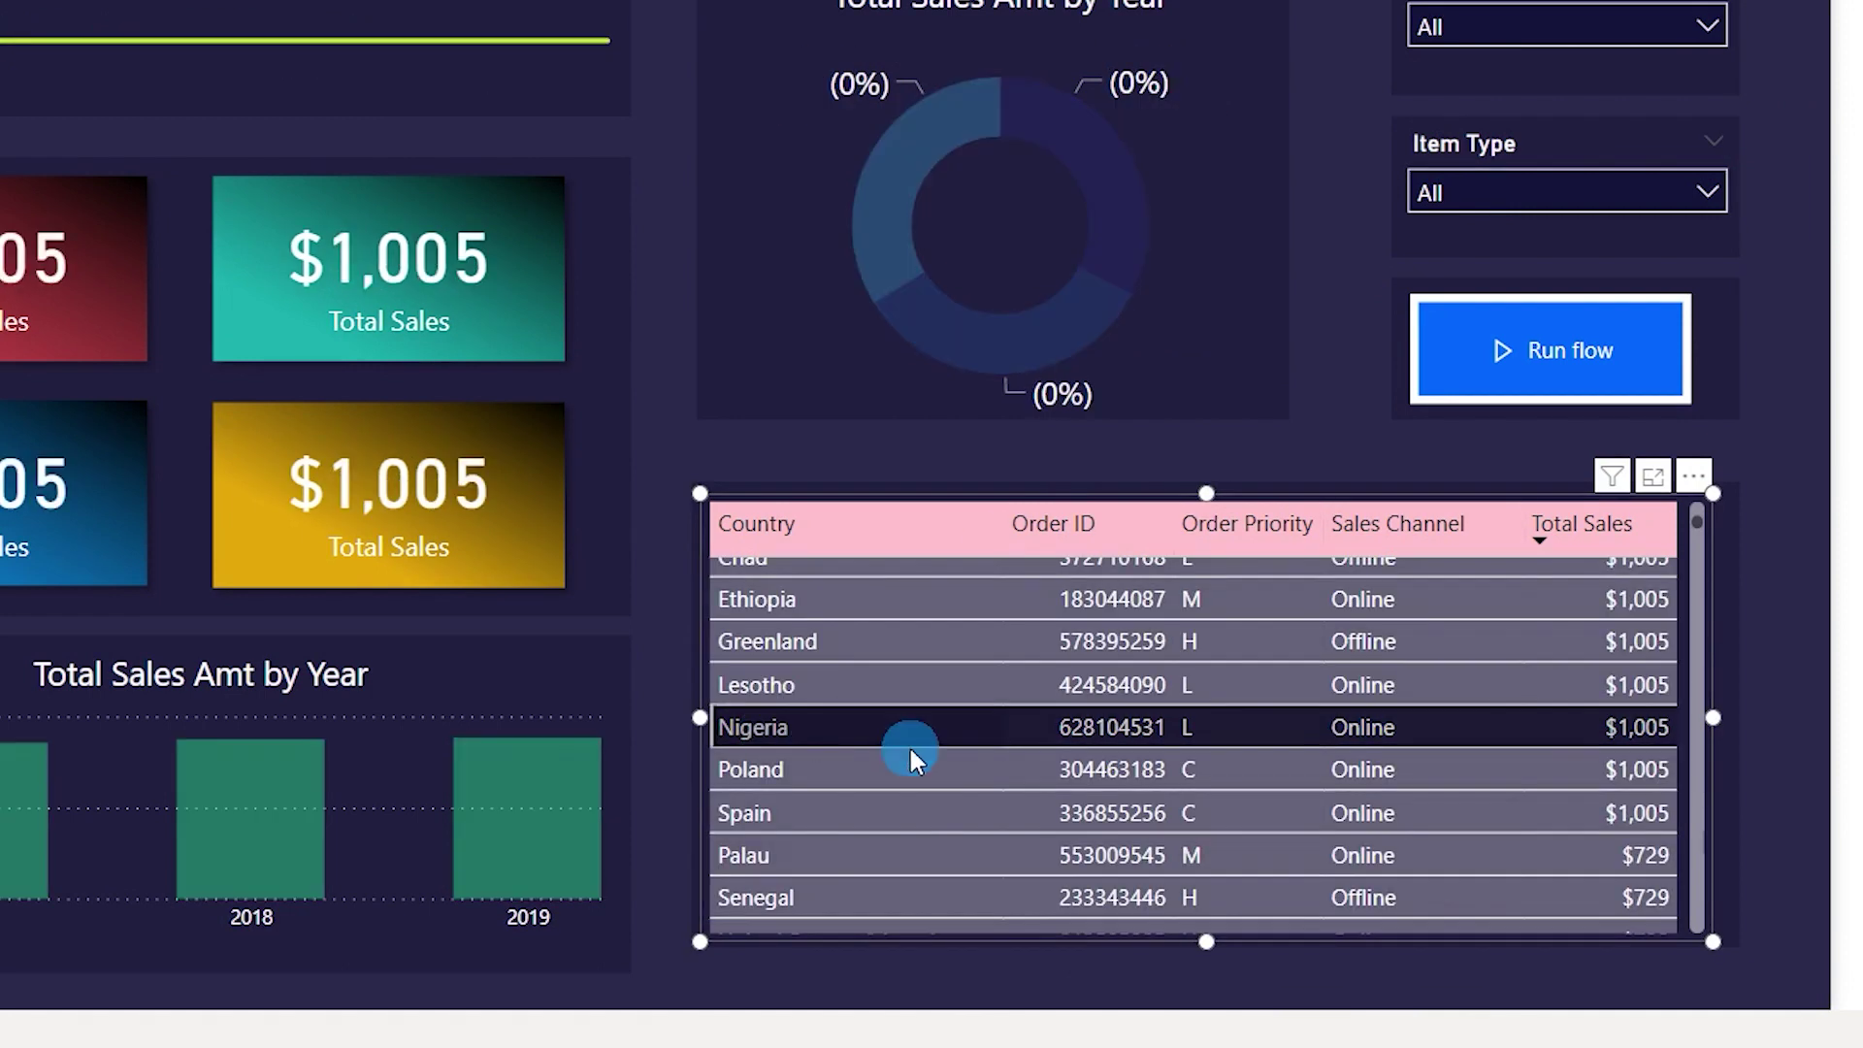
{"action": "left_click", "coordinate": [763, 815], "text": "ctrl"}
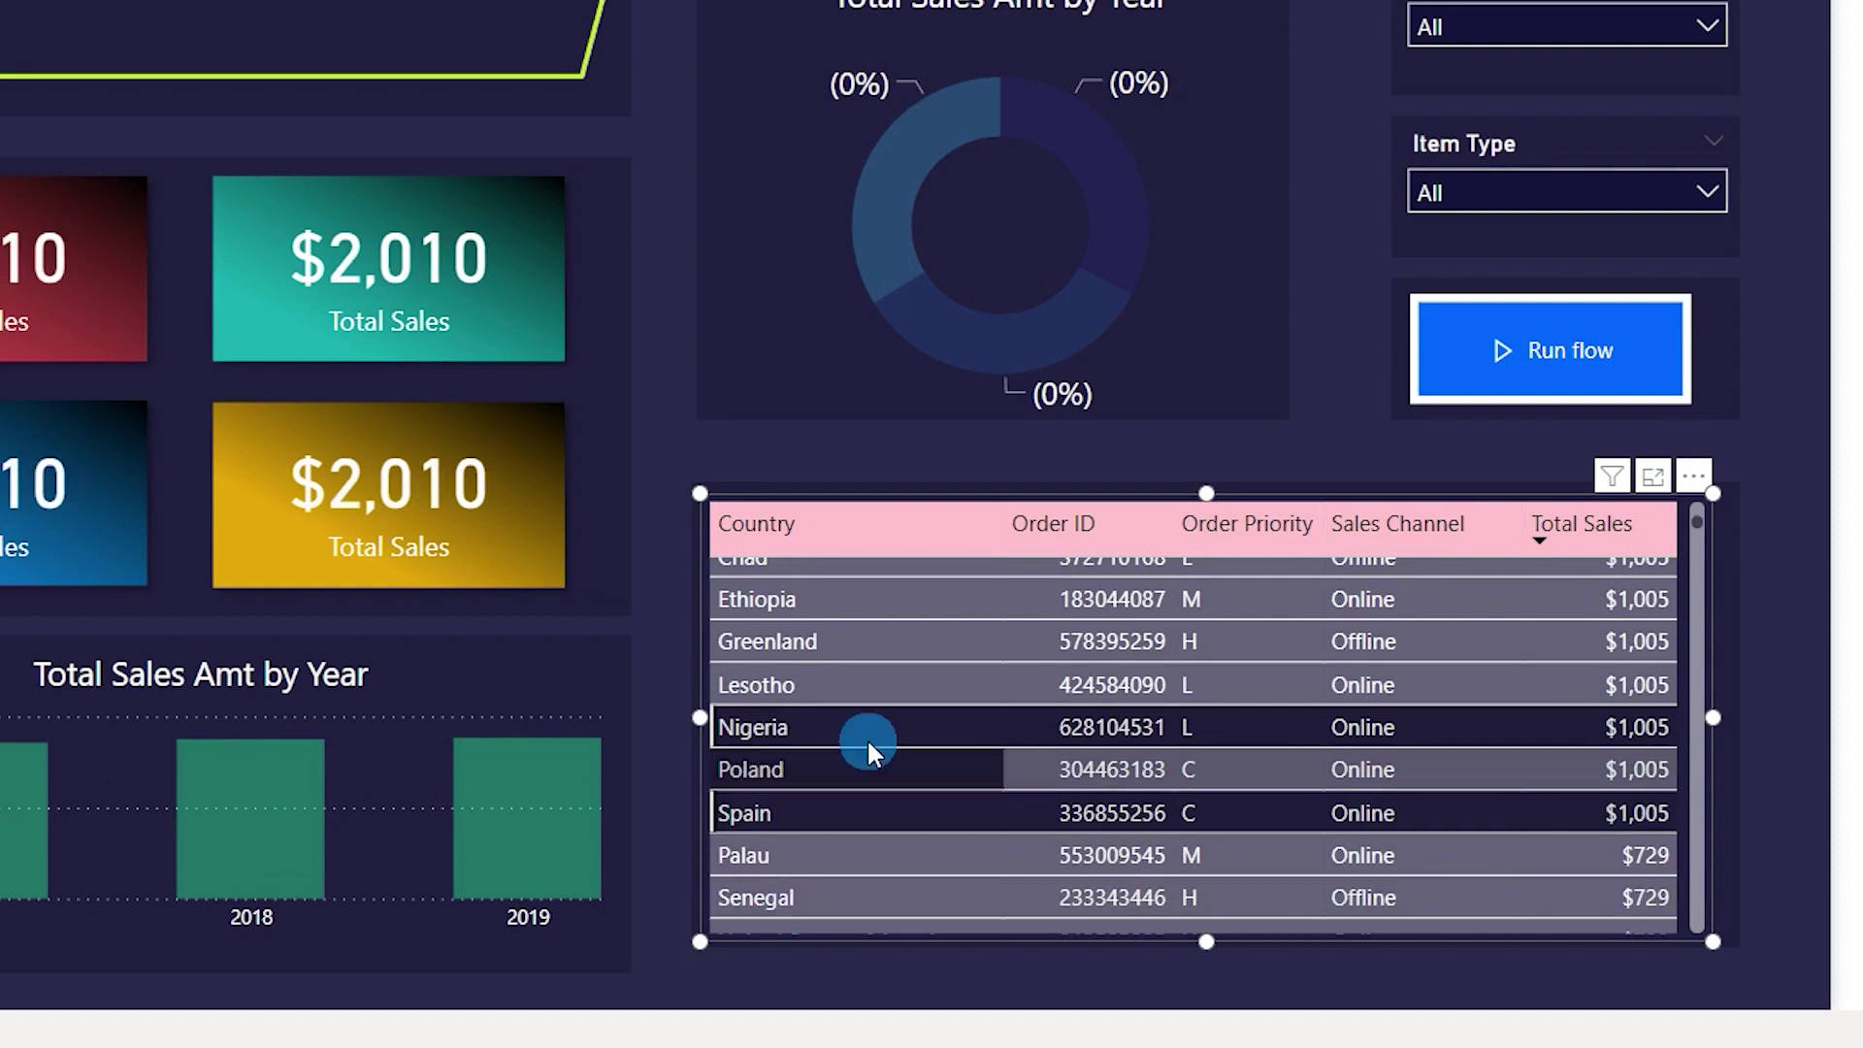
Add the Libya row and one Albania row, then run the flow for the selection.
{"action": "scroll", "coordinate": [896, 771], "scroll_direction": "down", "scroll_amount": 3}
{"action": "left_click", "coordinate": [765, 725], "text": "ctrl"}
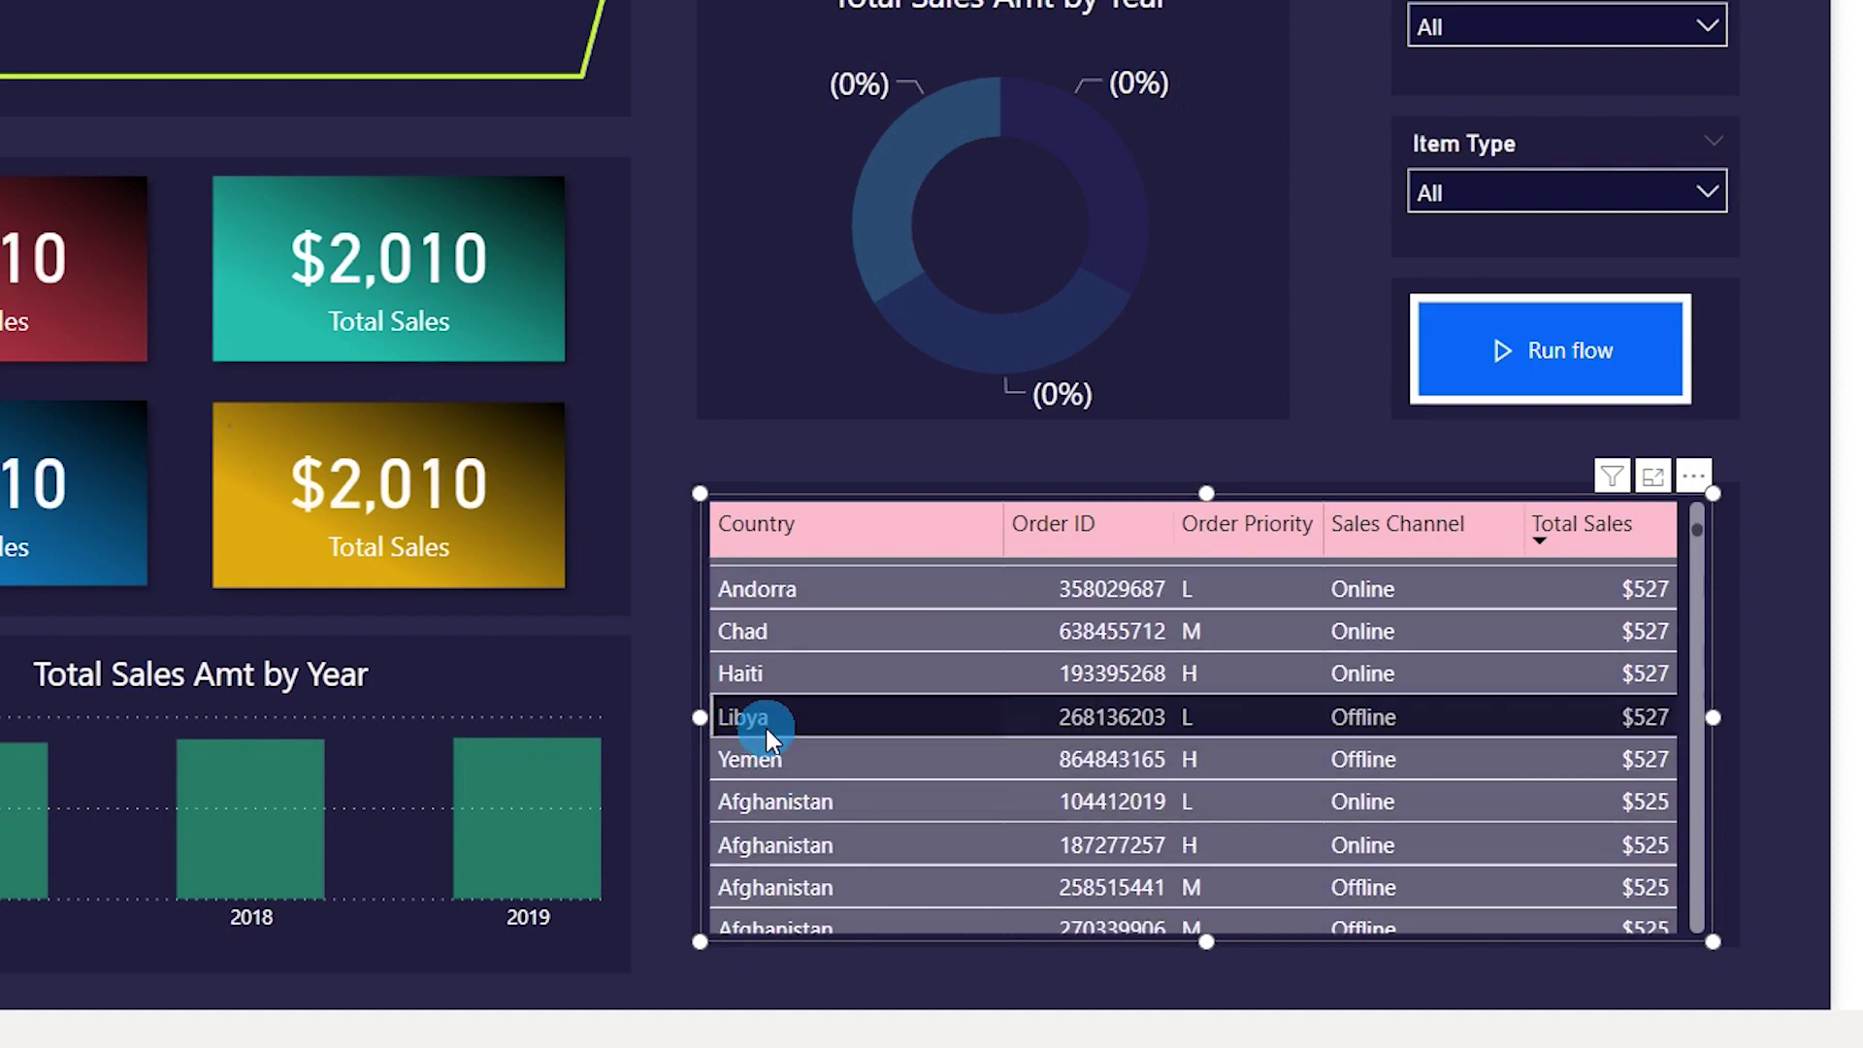
{"action": "scroll", "coordinate": [922, 803], "scroll_direction": "down", "scroll_amount": 5}
{"action": "scroll", "coordinate": [926, 815], "scroll_direction": "down", "scroll_amount": 4}
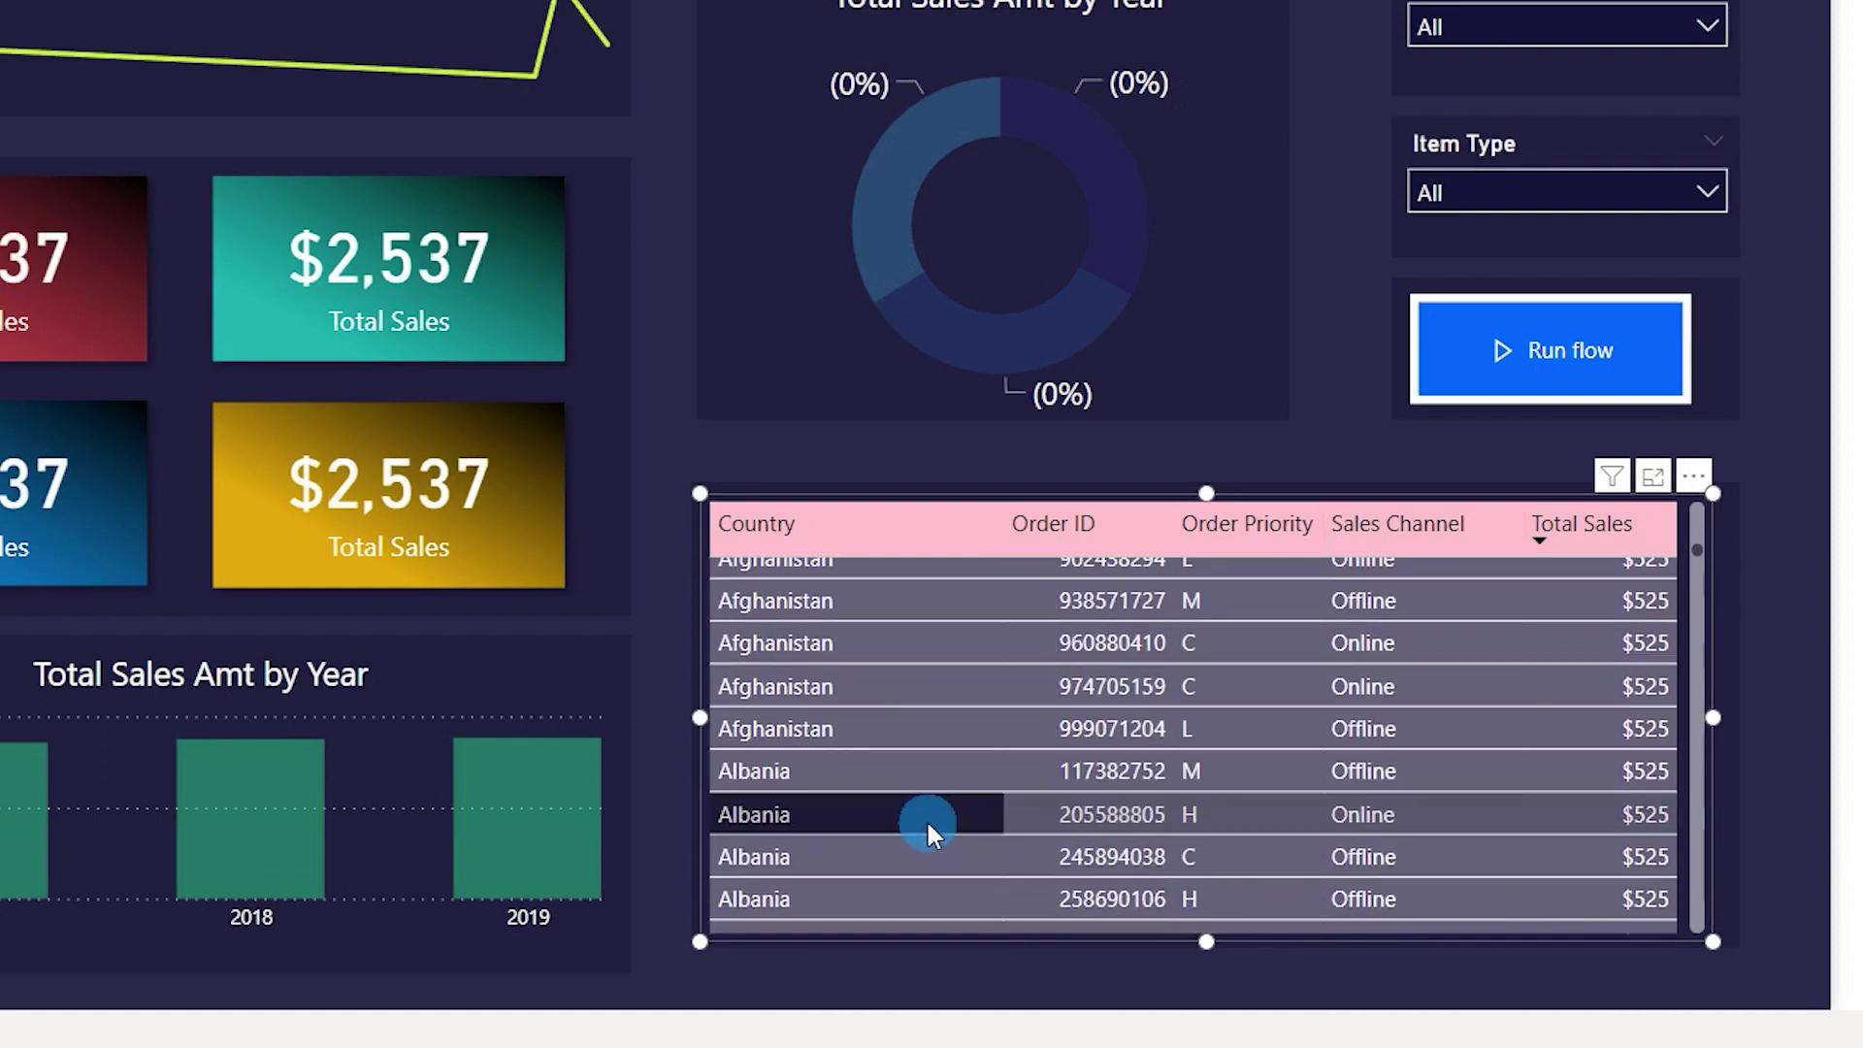
{"action": "left_click", "coordinate": [761, 683], "text": "ctrl"}
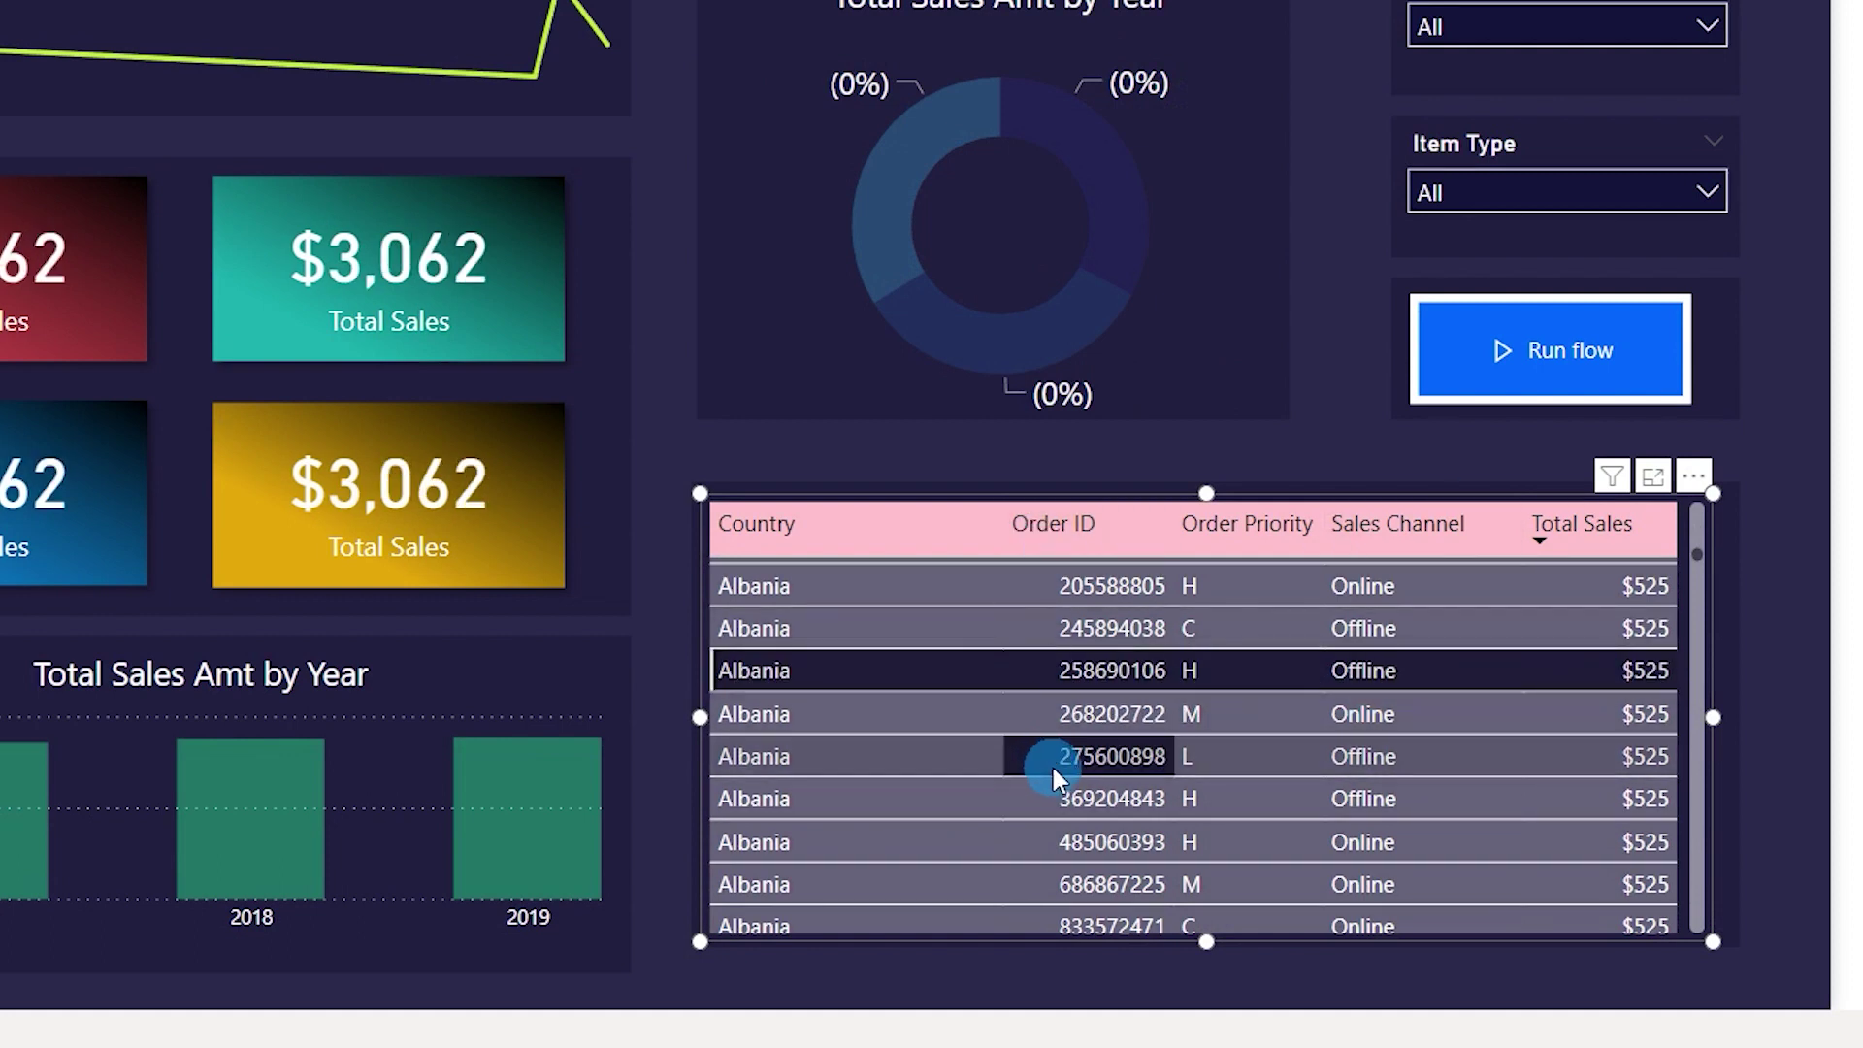
{"action": "left_click", "coordinate": [1555, 372]}
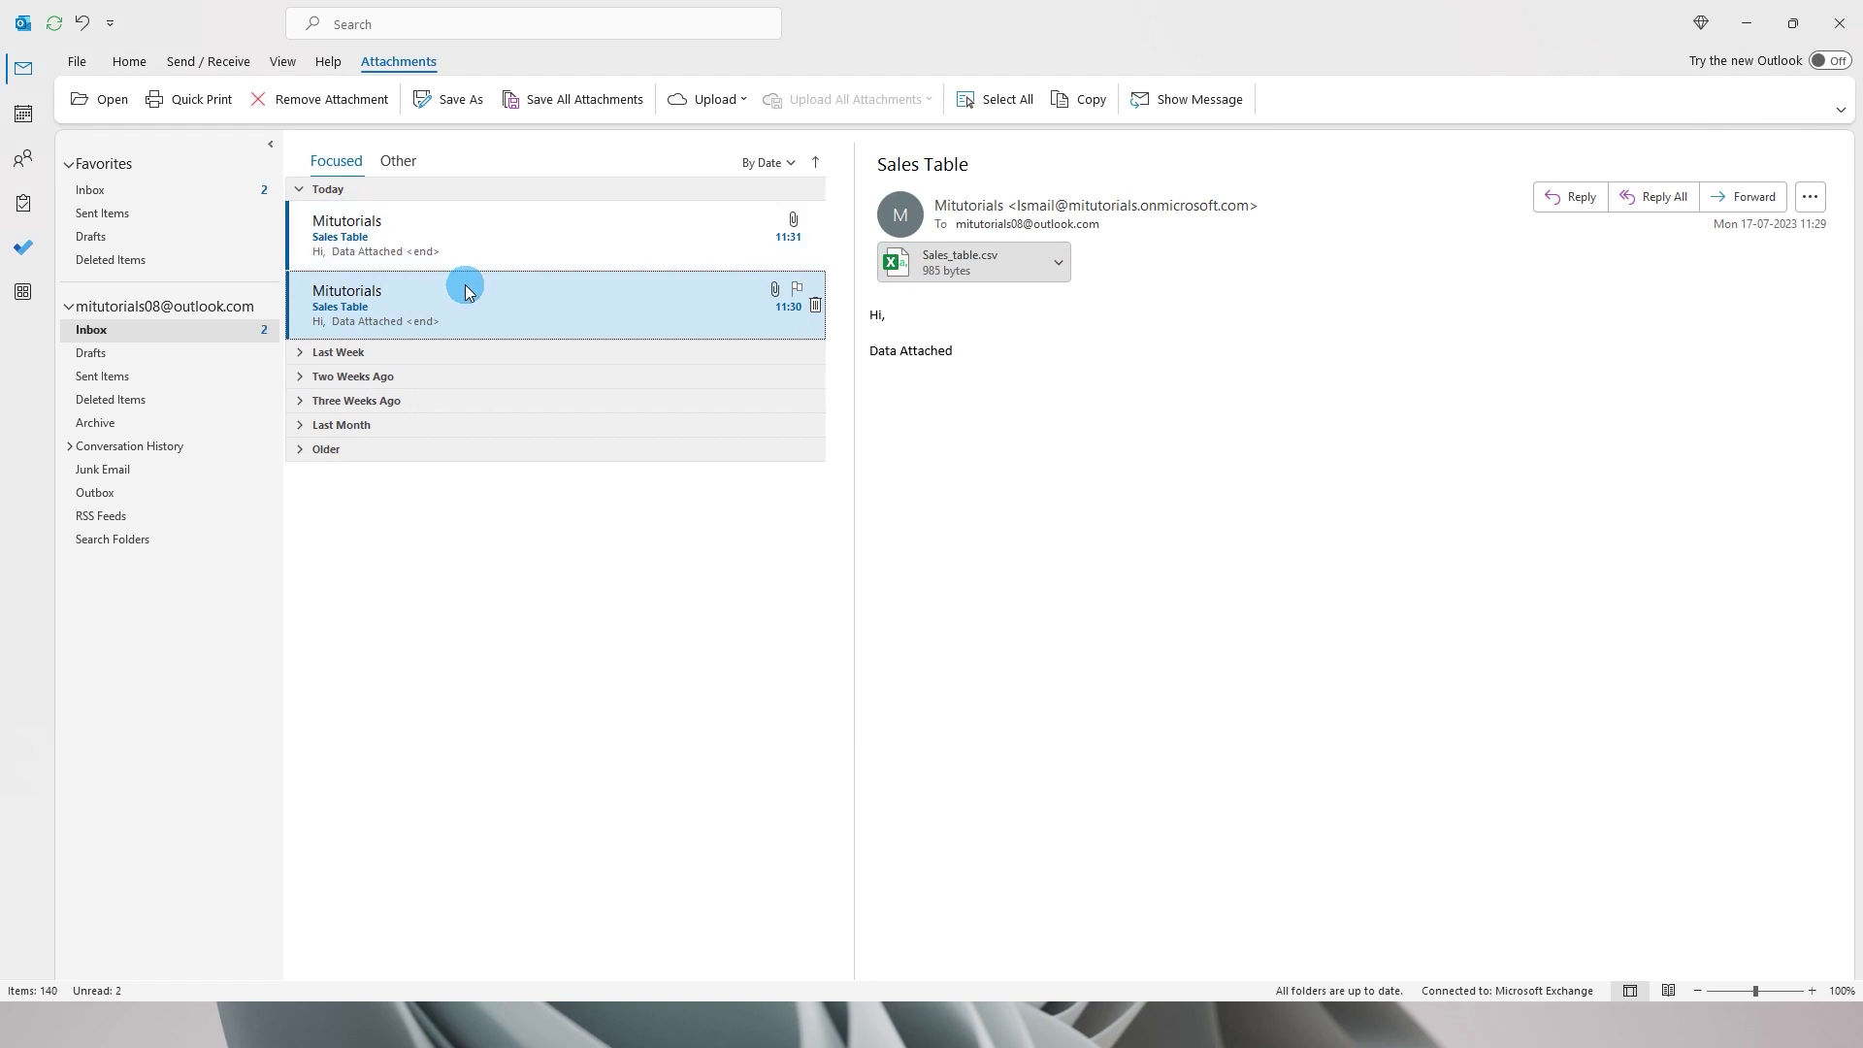
Open the newest Sales_table.csv attachment in Excel and autofit its columns to show the four country rows.
{"action": "left_click", "coordinate": [404, 232]}
{"action": "double_click", "coordinate": [957, 264]}
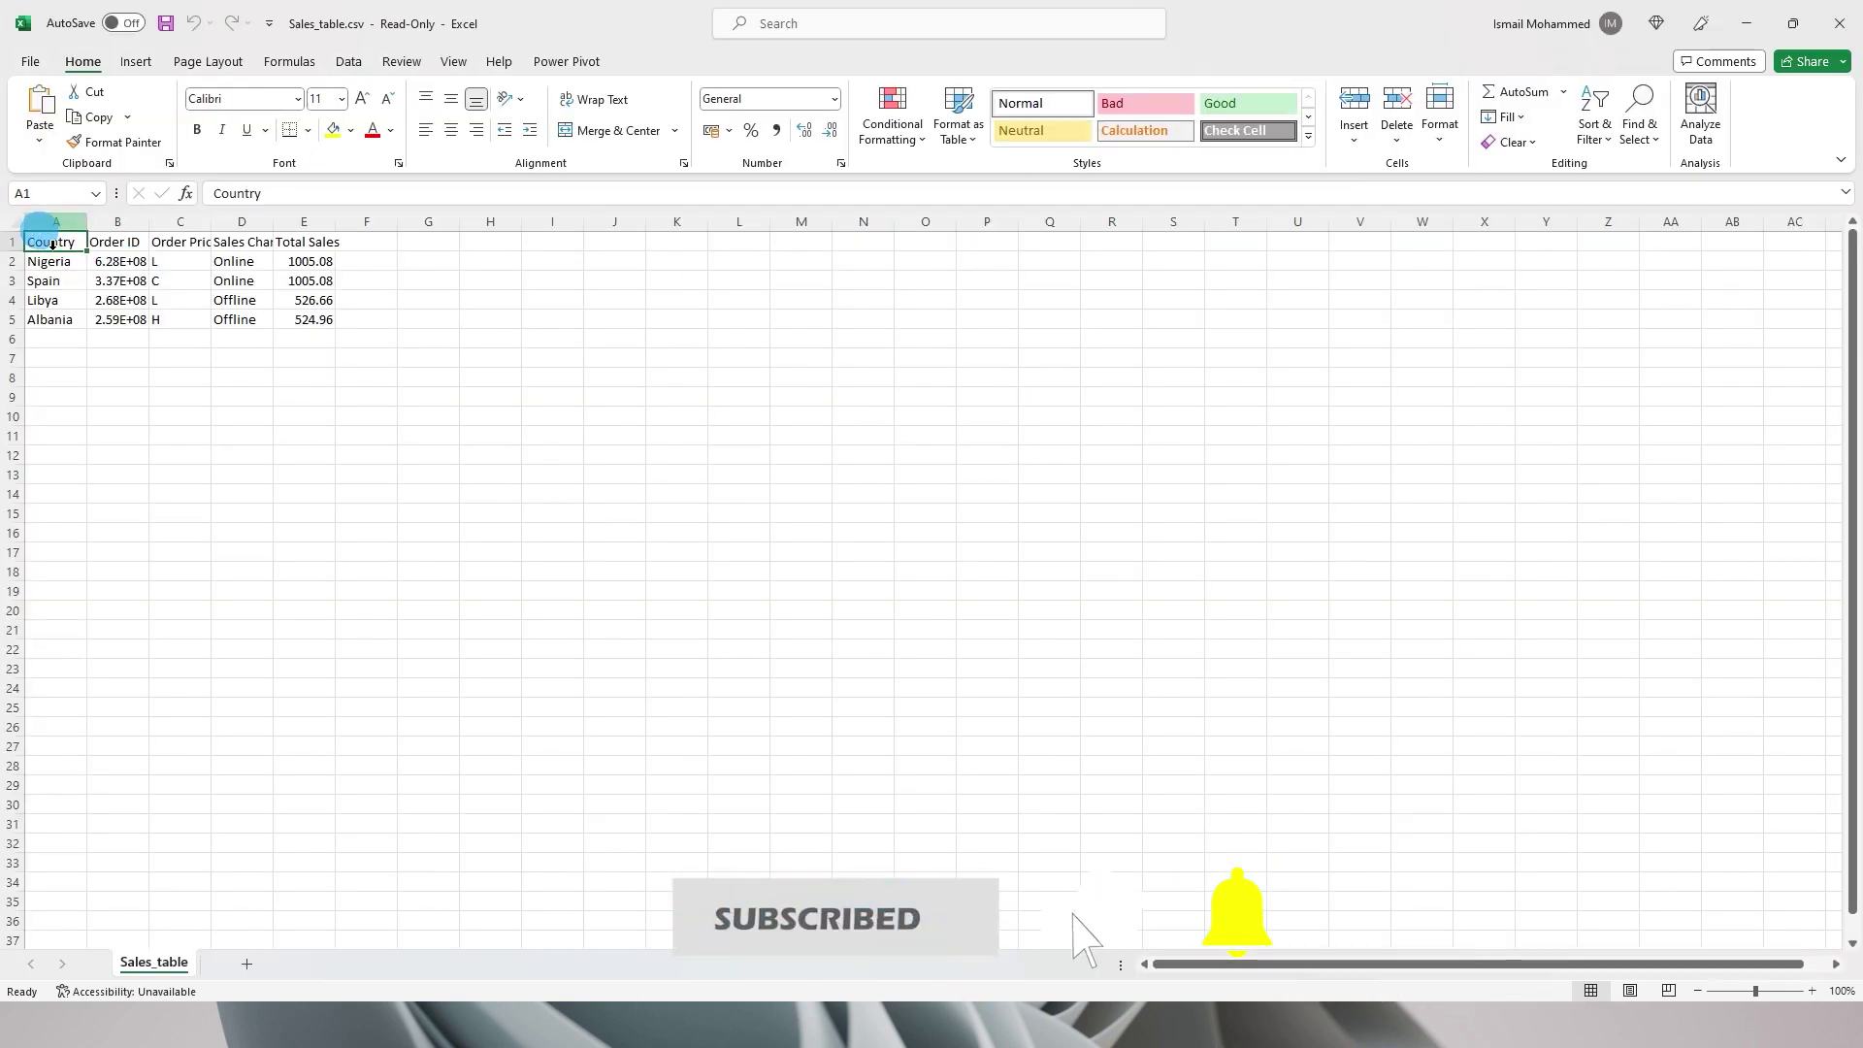
{"action": "key", "text": "ctrl+a"}
{"action": "double_click", "coordinate": [86, 221]}
{"action": "left_click", "coordinate": [256, 300]}
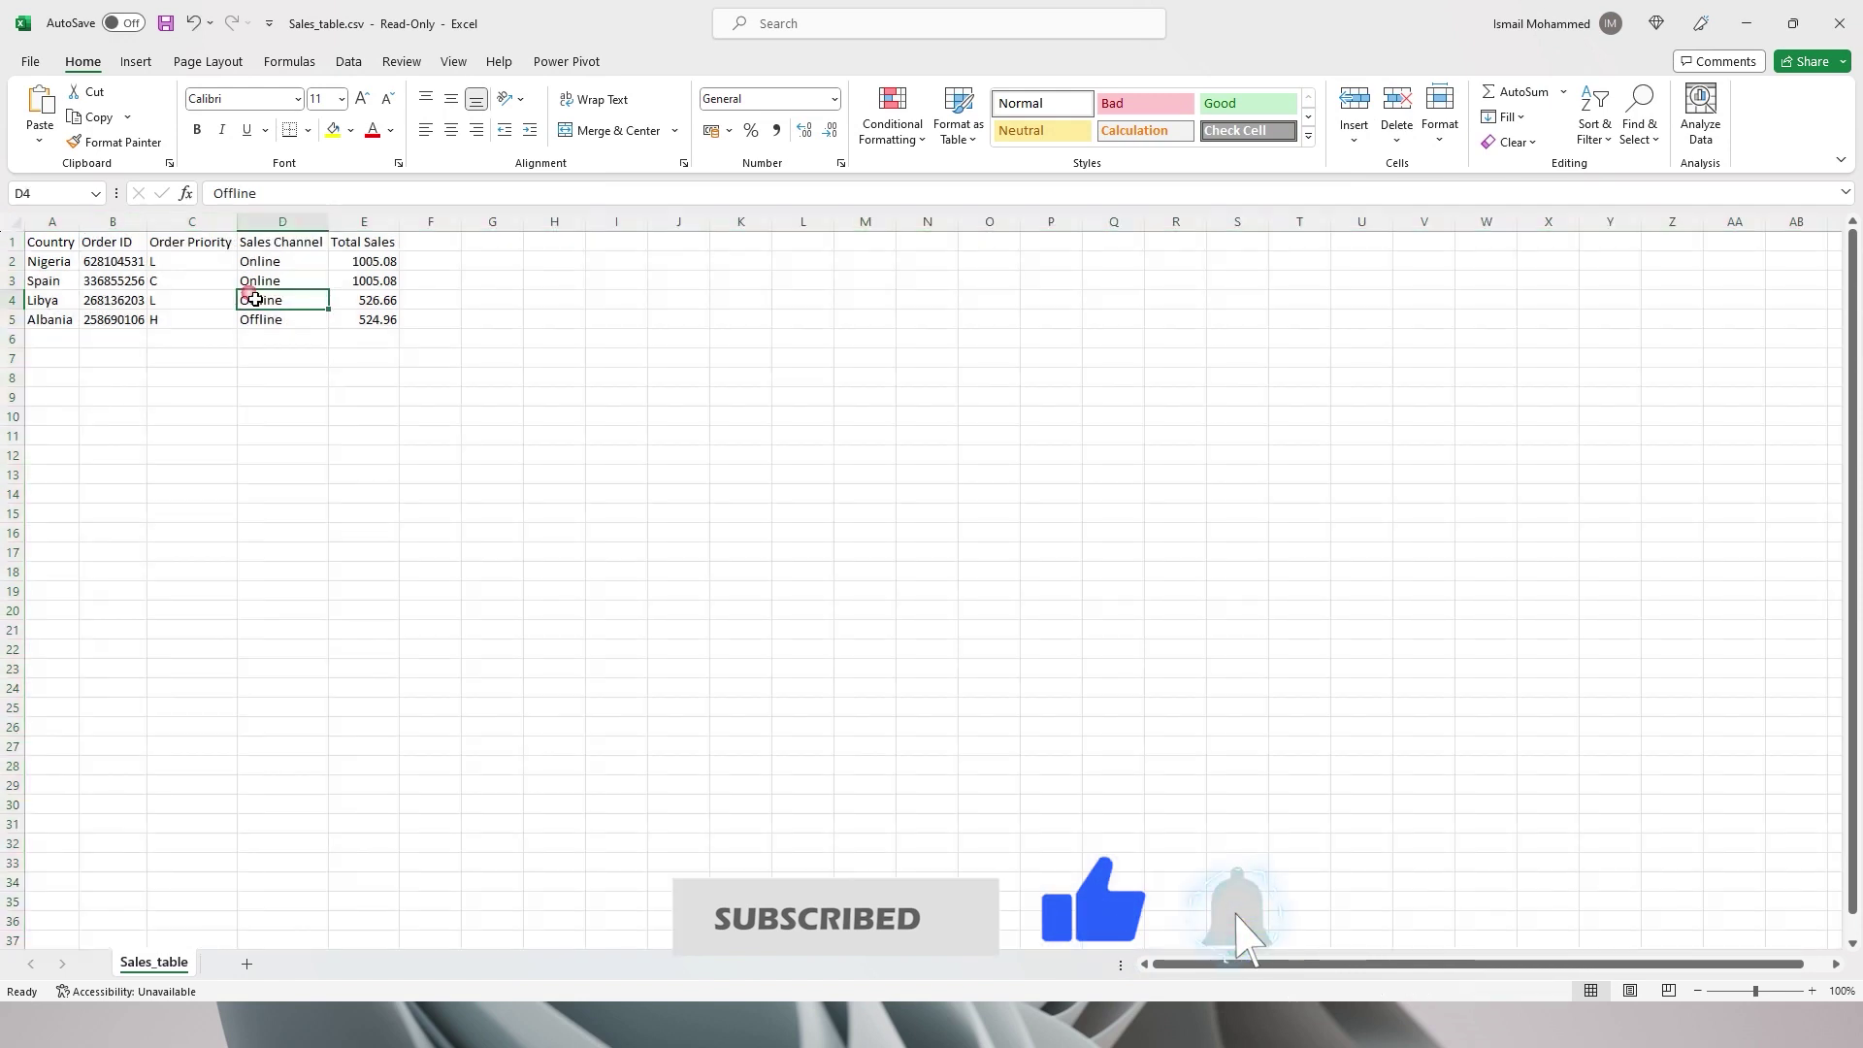